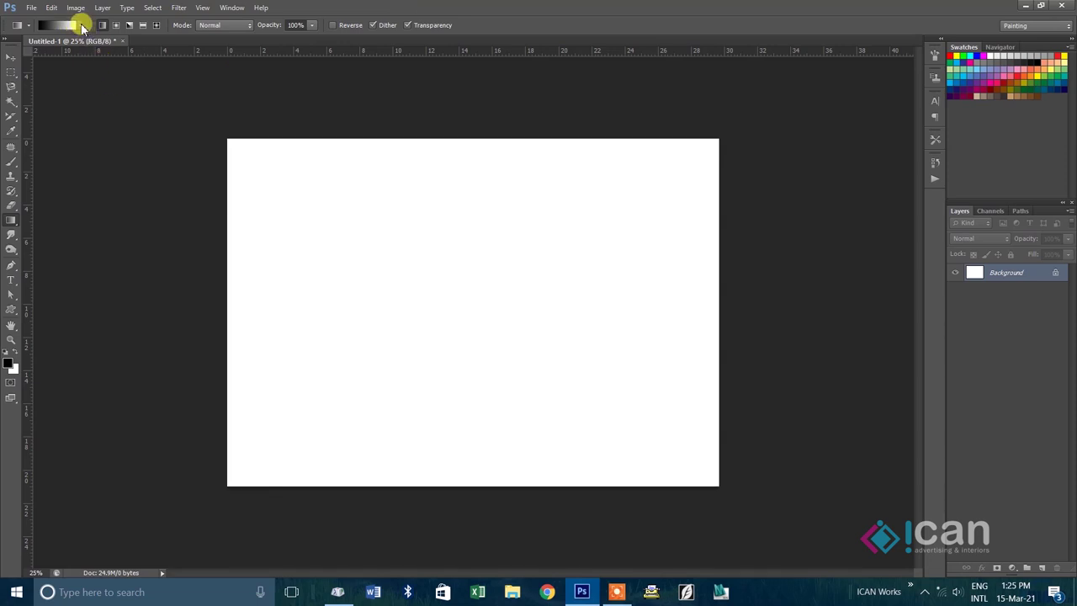
- Set the foreground colour to bright yellow (f6ff00) for the gradient
click(80, 27)
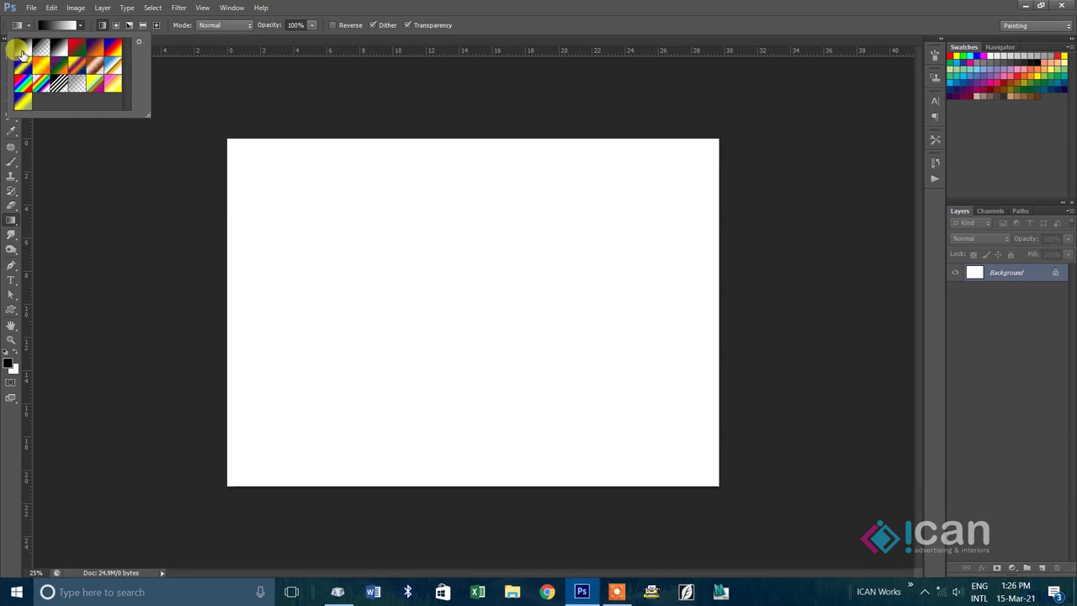
click(10, 366)
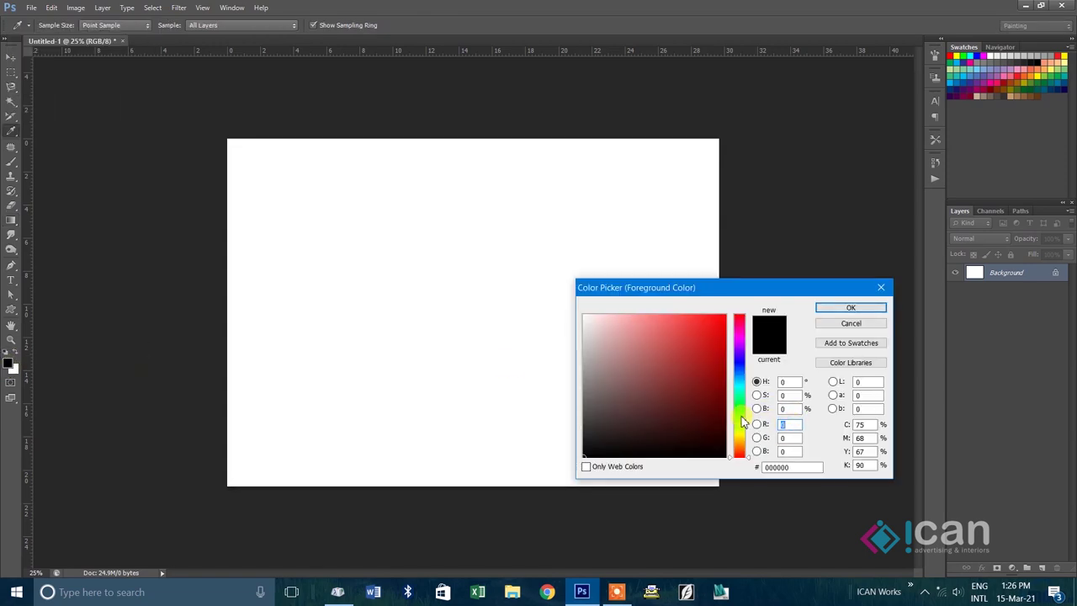
click(743, 420)
drag(743, 427, 750, 441)
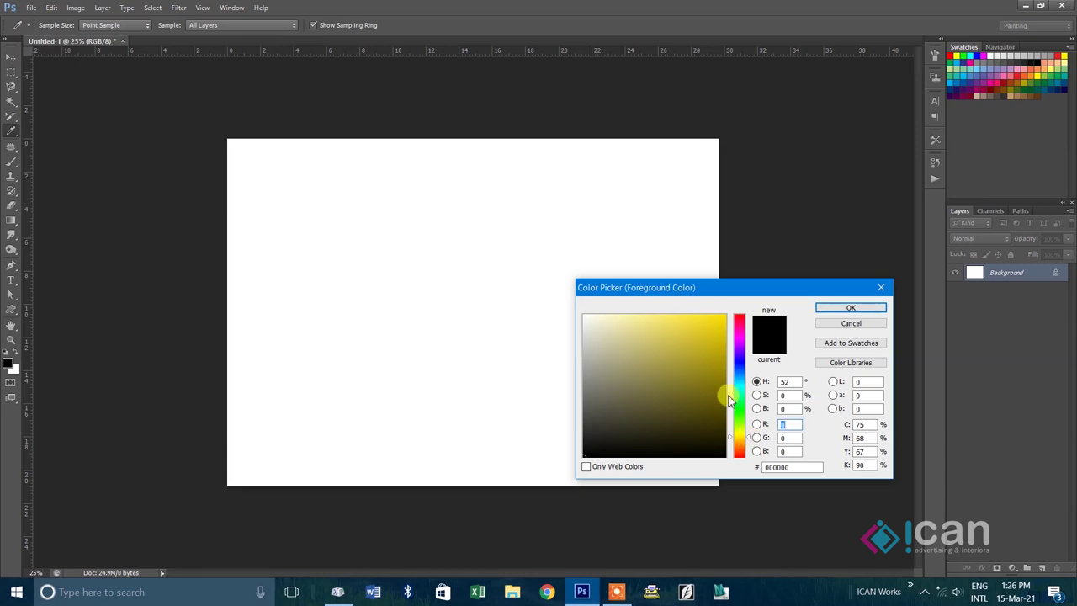
click(747, 437)
click(722, 323)
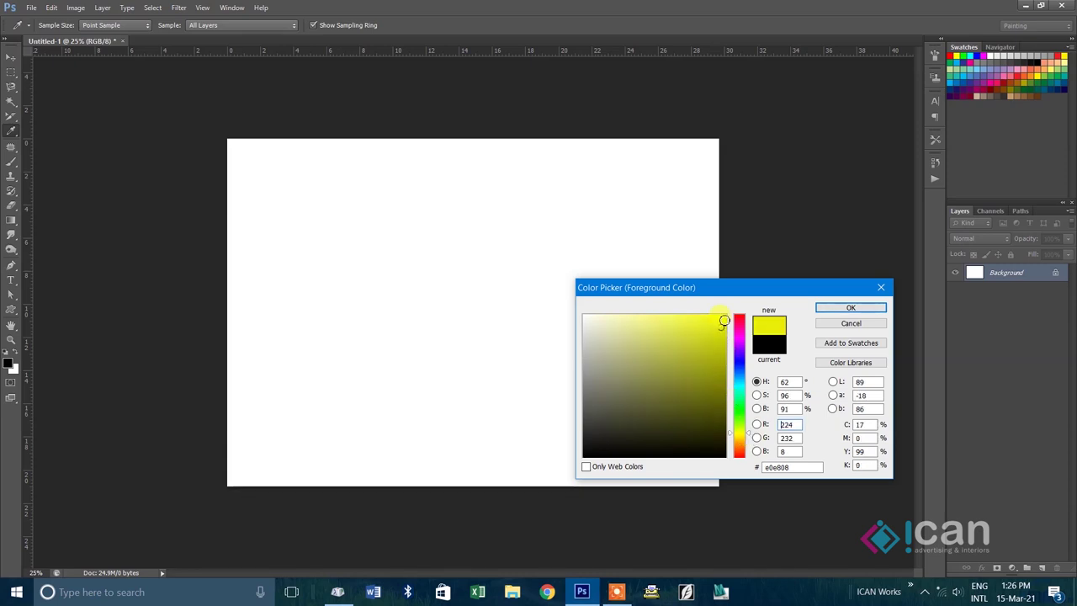
click(842, 309)
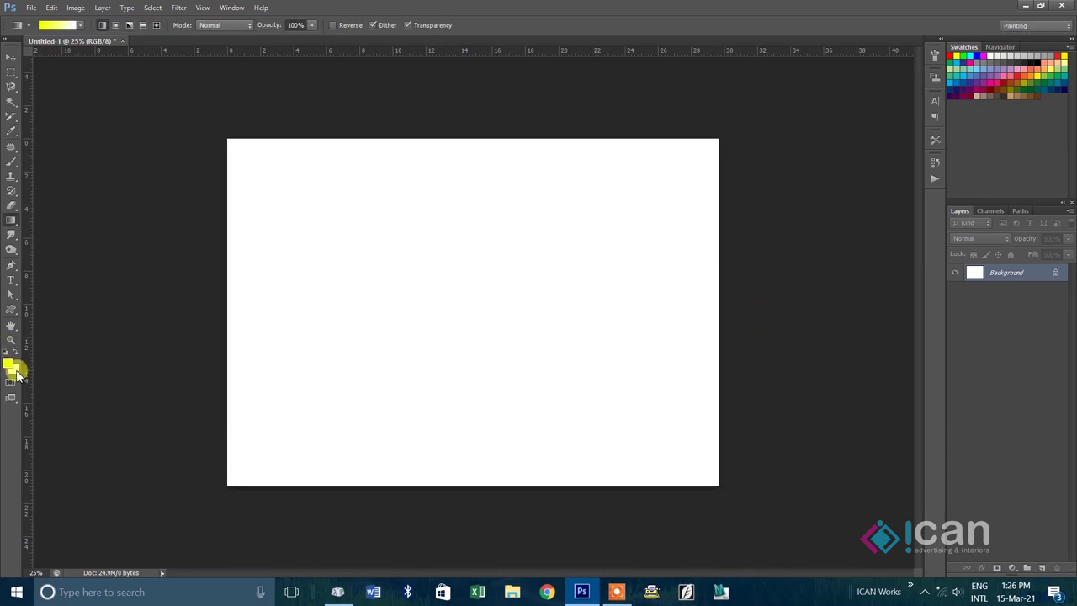
- Set the background colour to orange and return to the Gradient tool
click(14, 369)
drag(740, 437, 742, 446)
click(723, 318)
click(848, 308)
key(g)
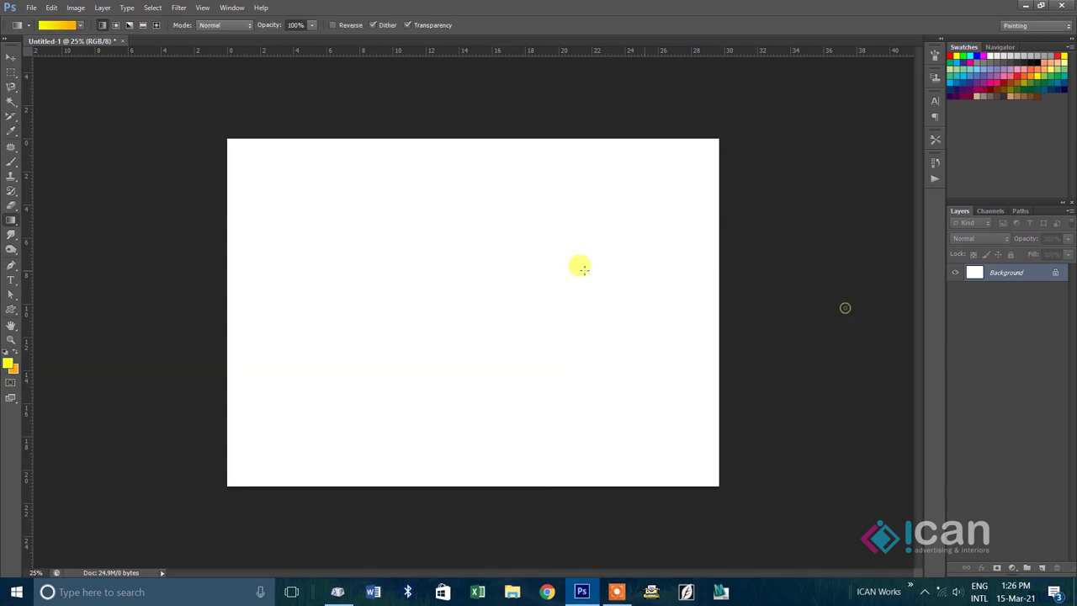
- Choose the foreground-to-background preset and fill the canvas with left-to-right linear gradients, first full-width and finally over a shorter span
click(78, 25)
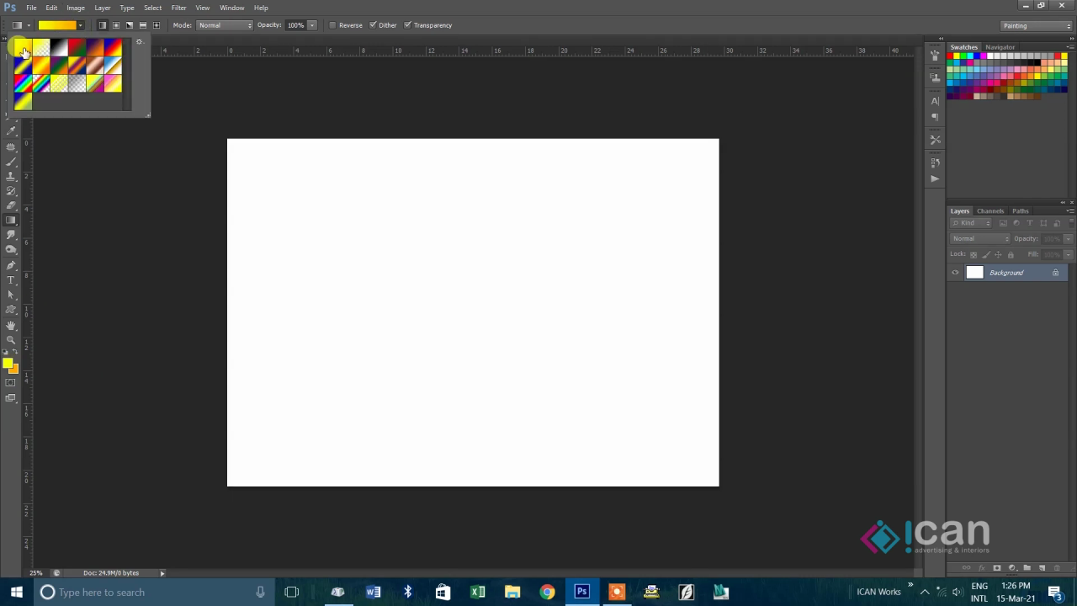
double_click(23, 51)
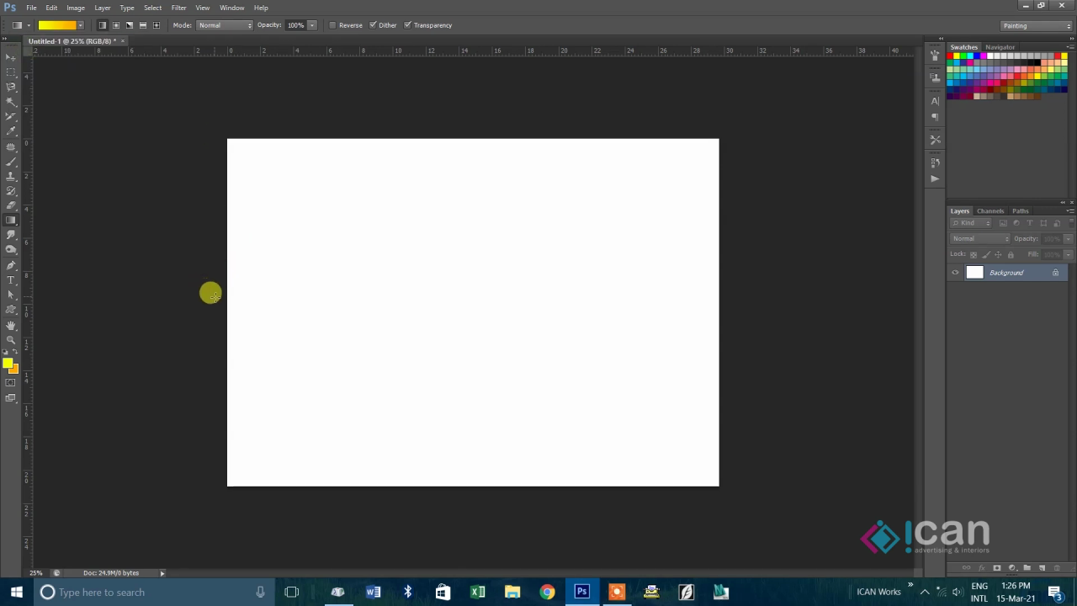
drag(220, 297, 714, 302)
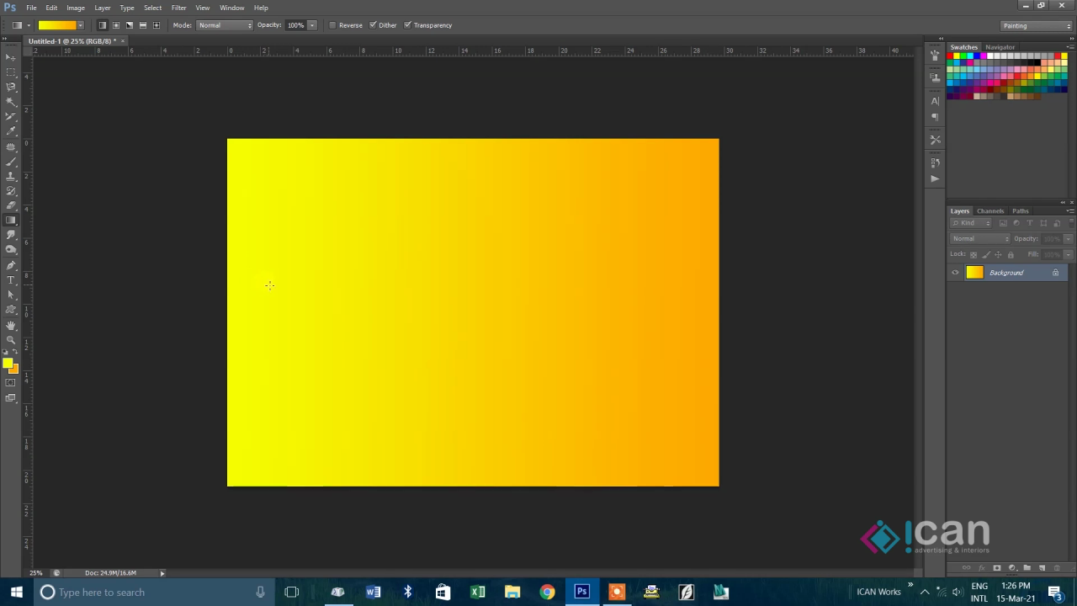
drag(269, 284, 578, 286)
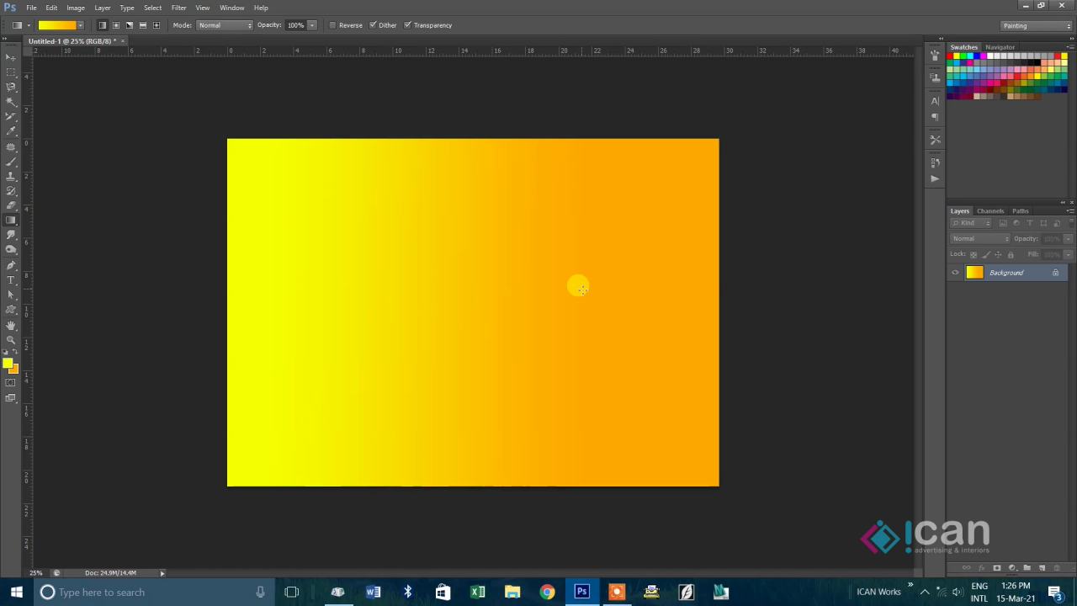
- Fill the canvas with a radial gradient from its centre, followed by an angle gradient aimed at the lower-right area
click(117, 27)
drag(469, 300, 623, 421)
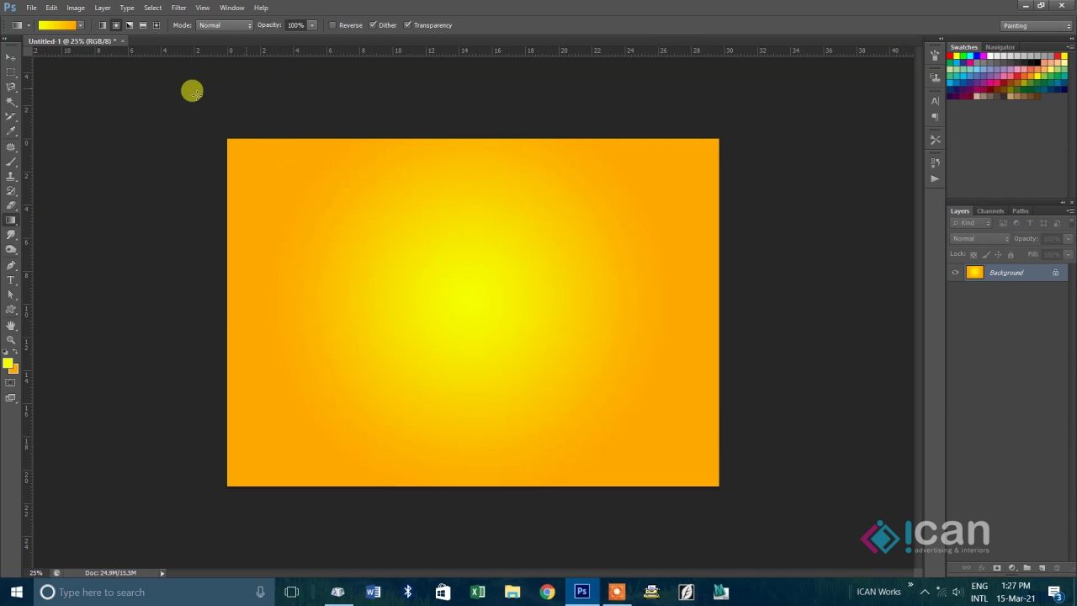
click(132, 26)
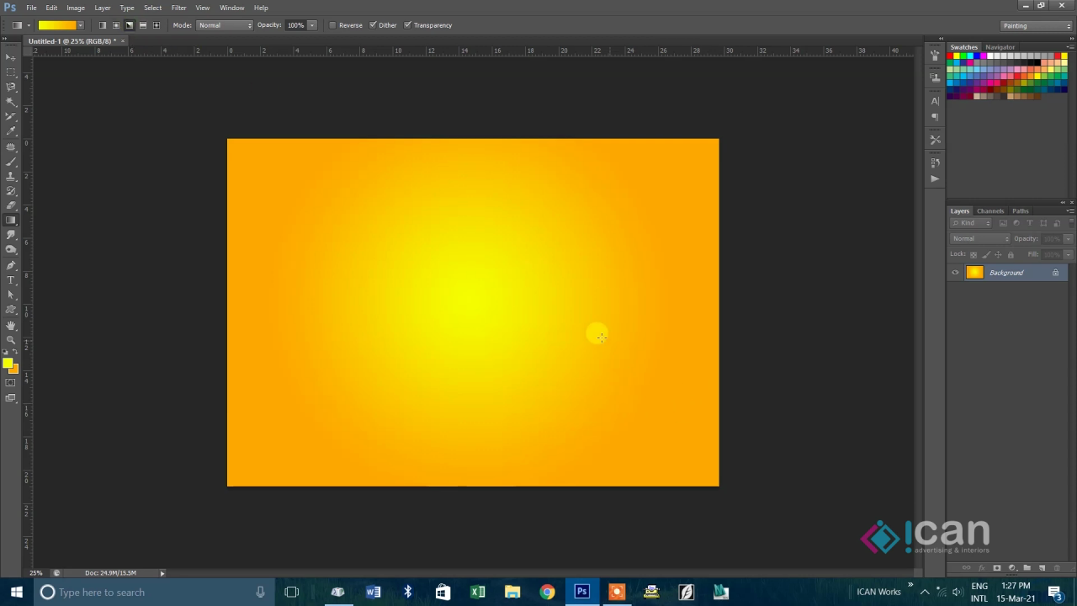
drag(495, 316, 653, 483)
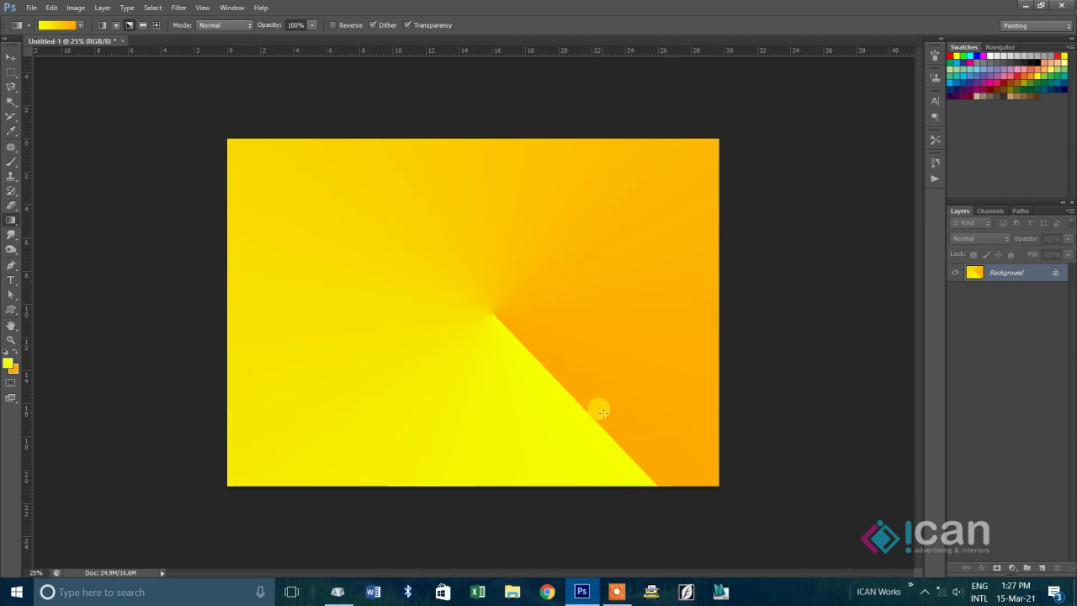
- Fill the canvas with a reflected gradient running vertically downward from above its middle
click(143, 26)
click(143, 25)
drag(448, 266, 446, 362)
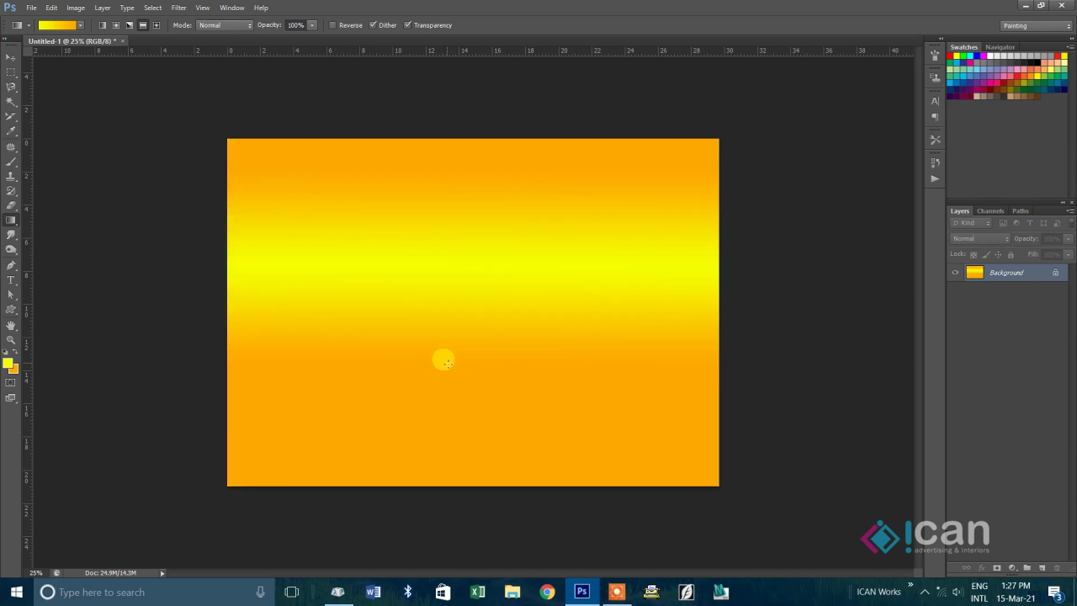
- Try diamond gradients at several spots and angles, ending with one spanning from the canvas's upper-left to its lower-right corner
click(156, 26)
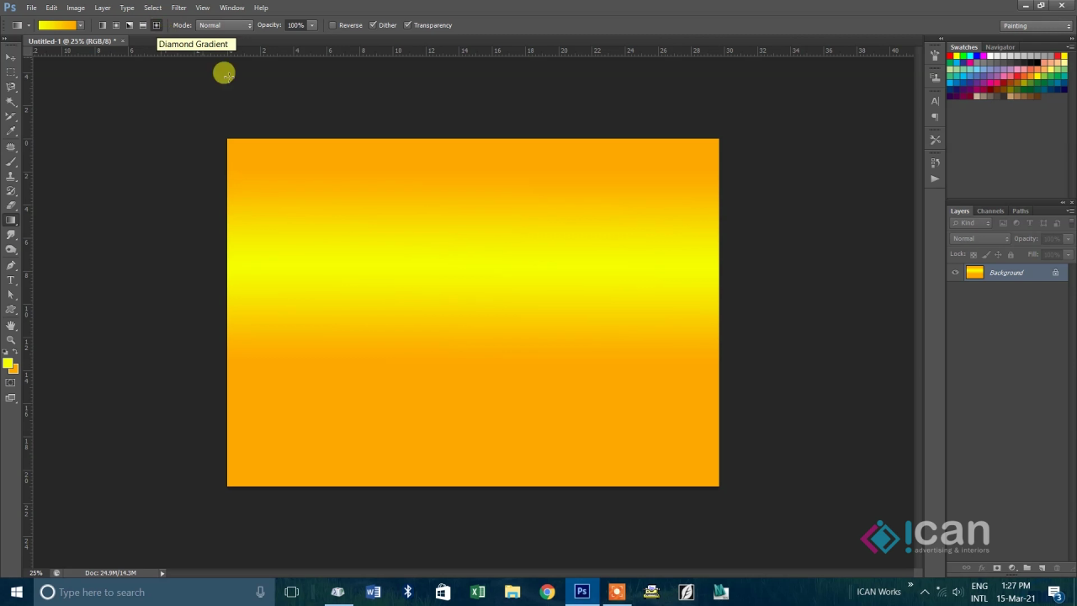
drag(322, 232, 444, 338)
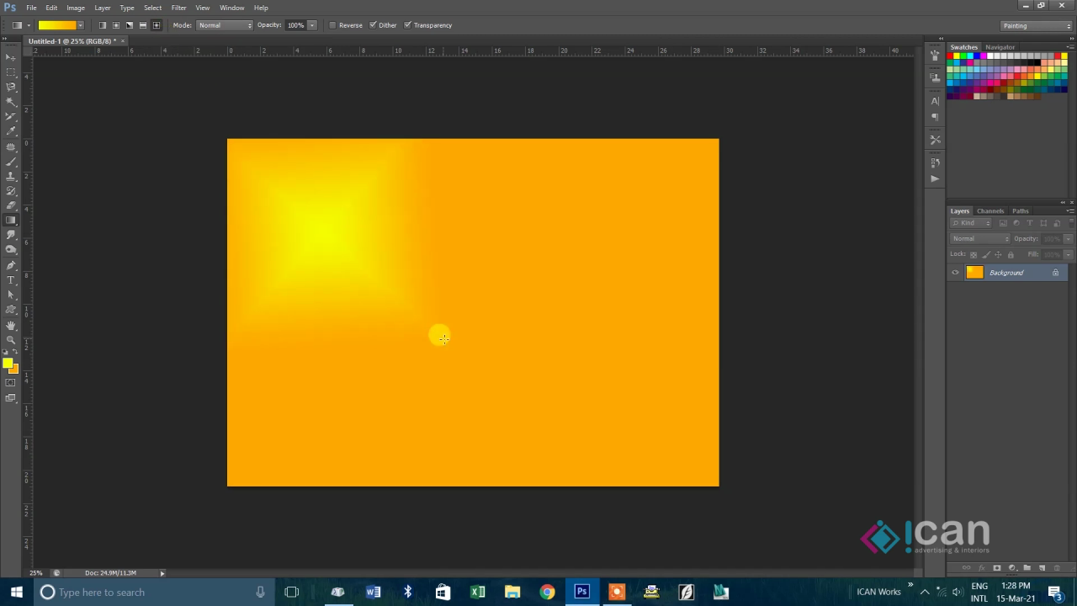
drag(627, 232, 570, 310)
drag(445, 222, 537, 296)
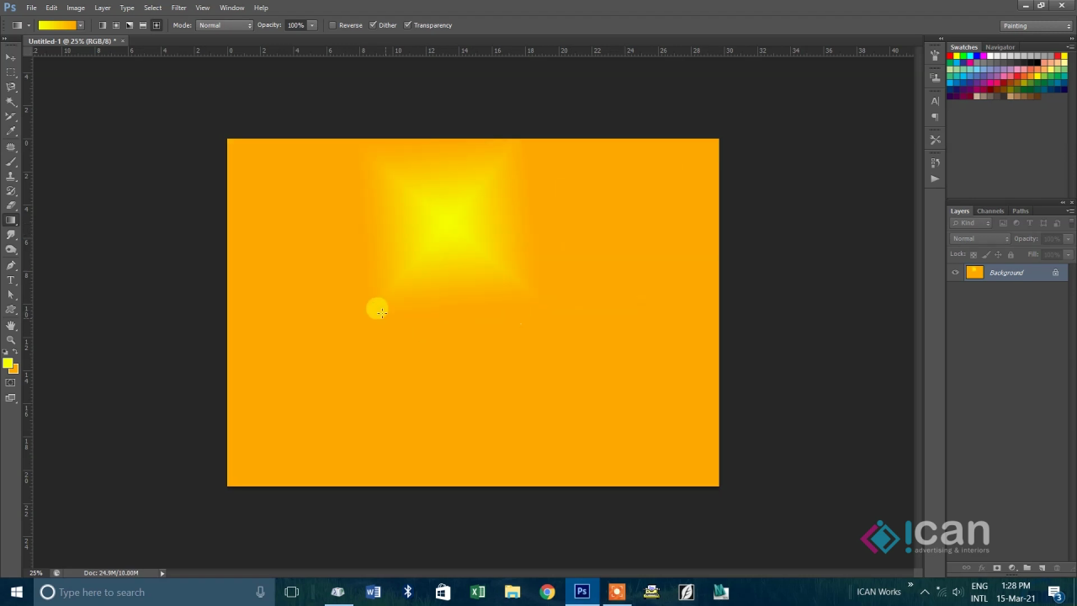
drag(325, 257, 378, 311)
drag(481, 217, 465, 336)
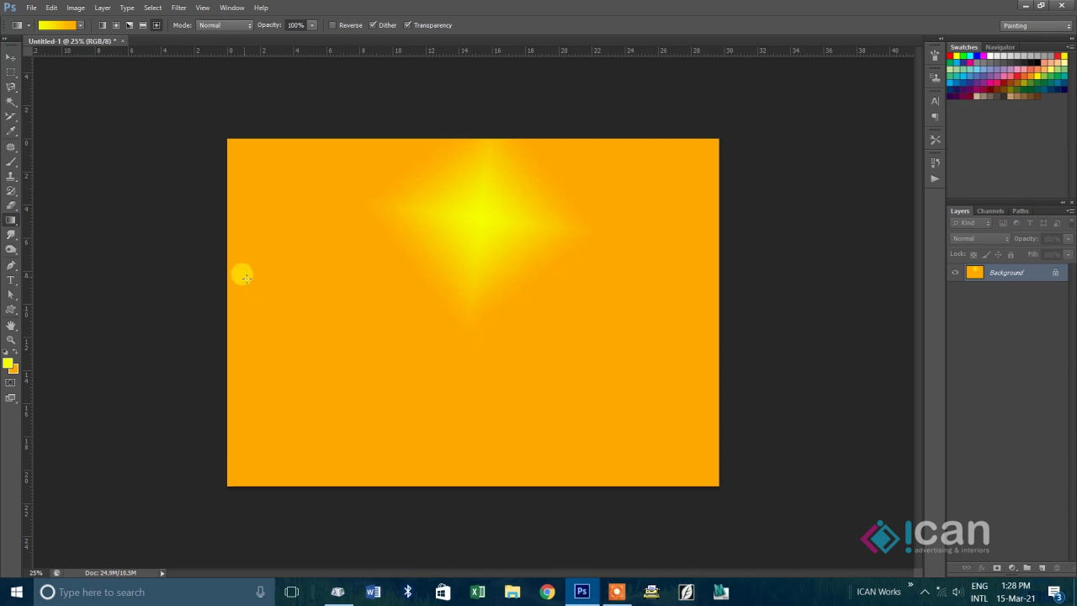
drag(245, 278, 471, 404)
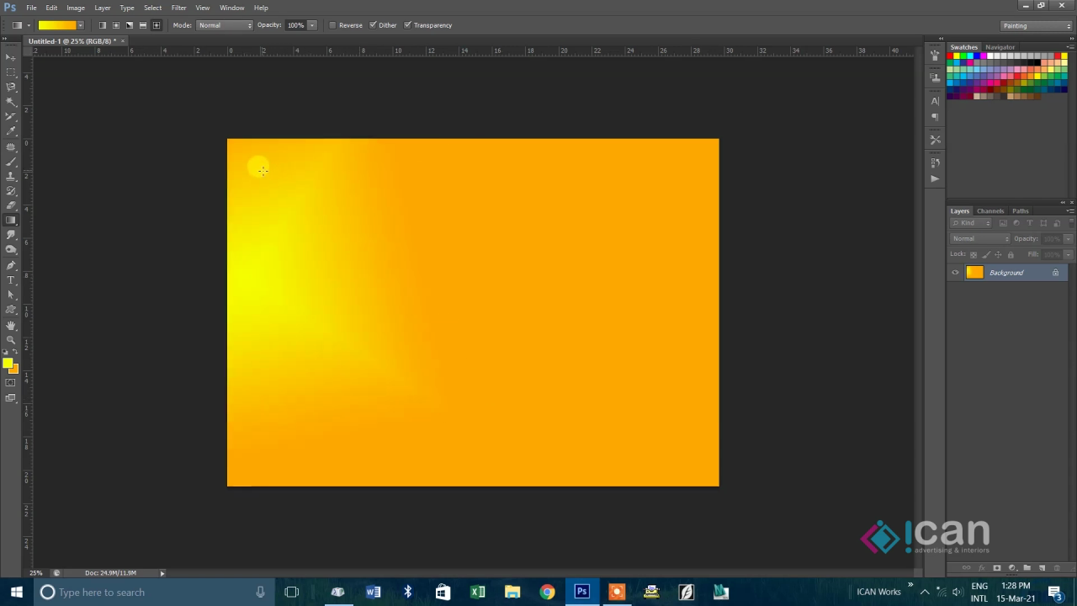
drag(230, 144, 695, 479)
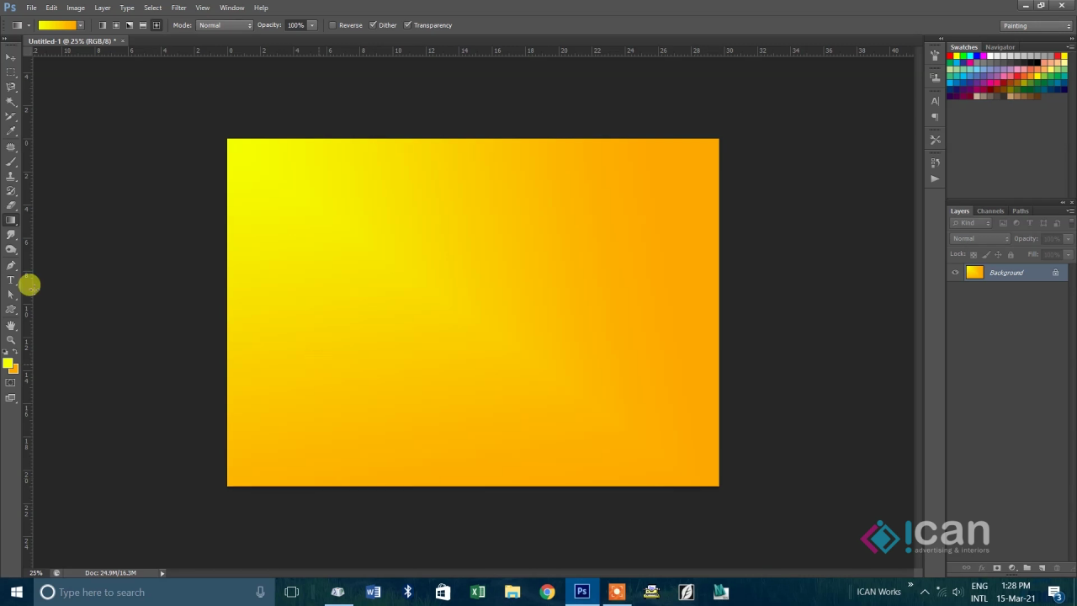
- Choose the foreground-to-transparent gradient preset and set the foreground colour to blue (0072ff)
click(80, 24)
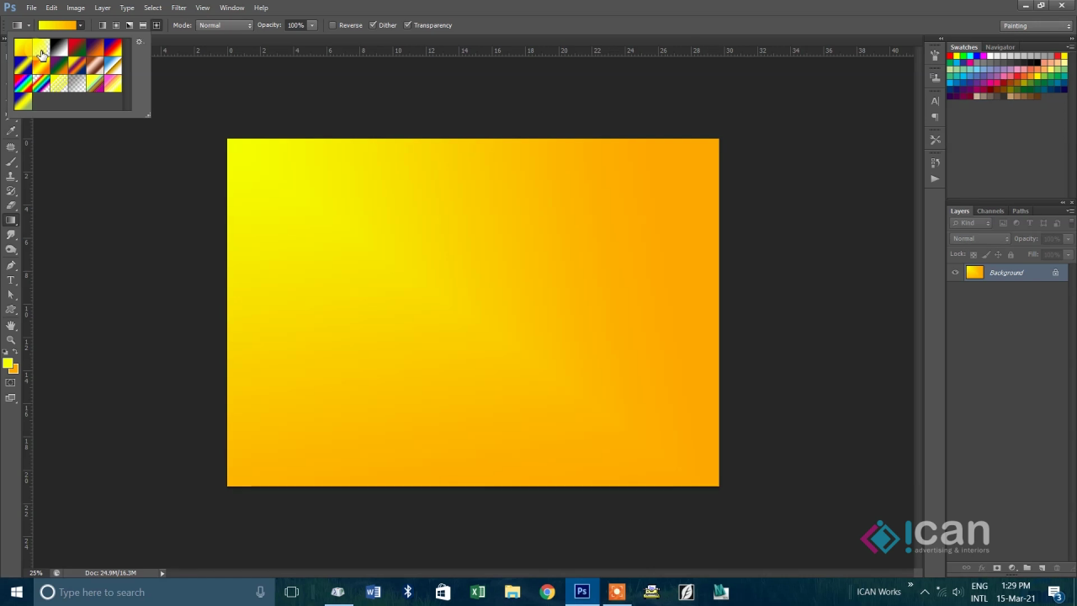
click(41, 54)
double_click(39, 52)
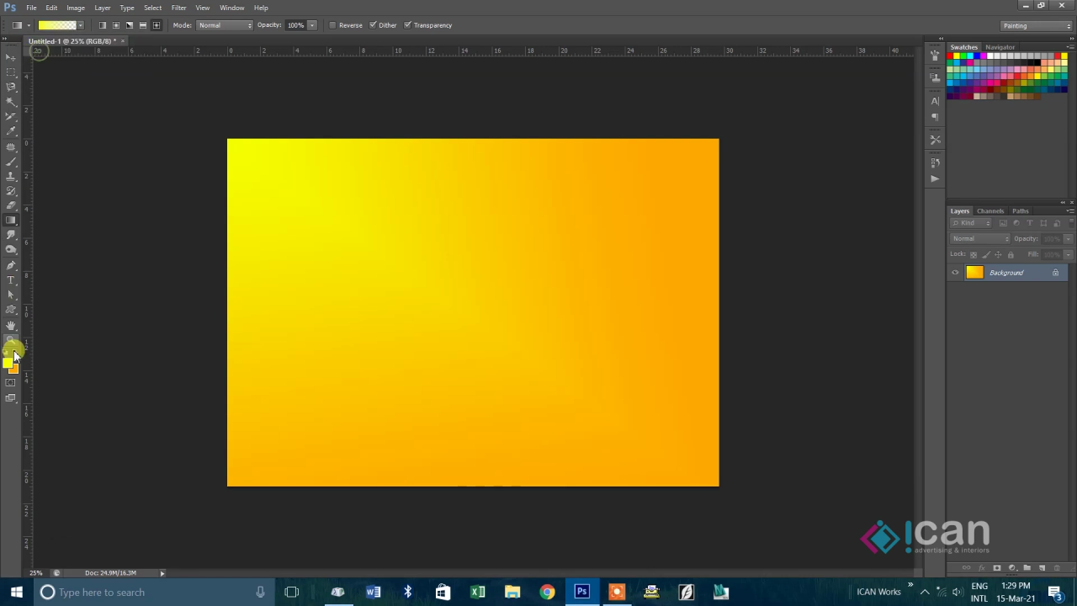
click(10, 360)
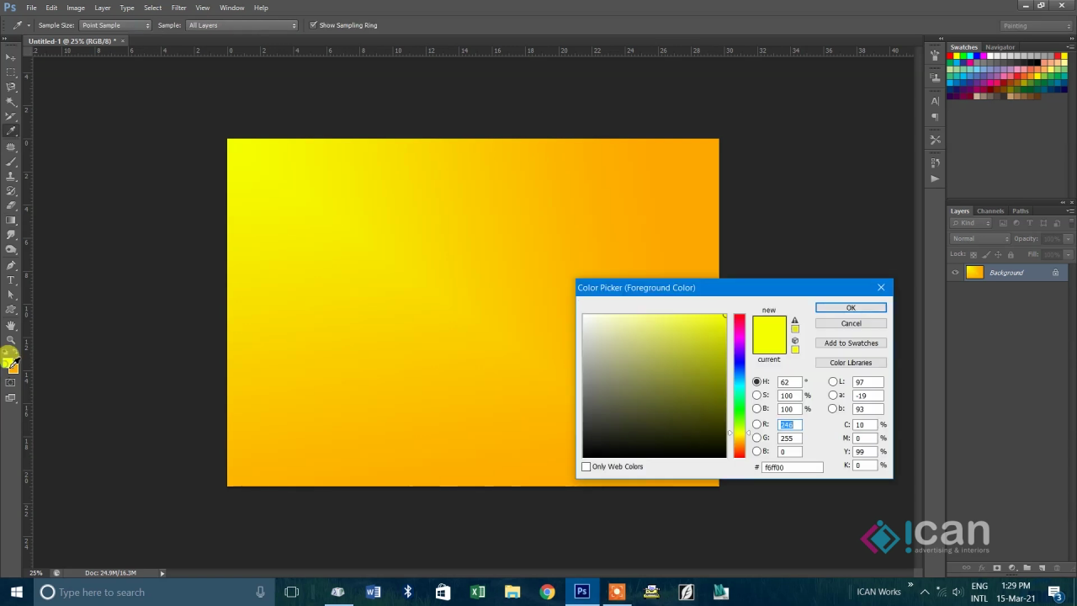
click(739, 373)
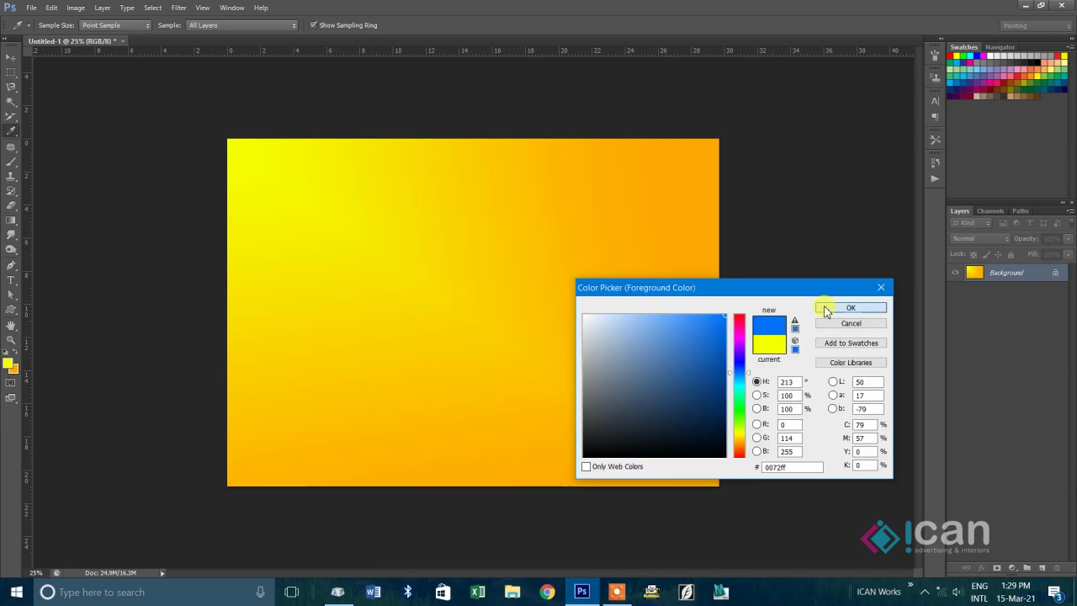
click(850, 308)
- Overlay a blue diamond gradient from the canvas's upper edge and a linear one fading downward from the same edge
drag(468, 132, 471, 308)
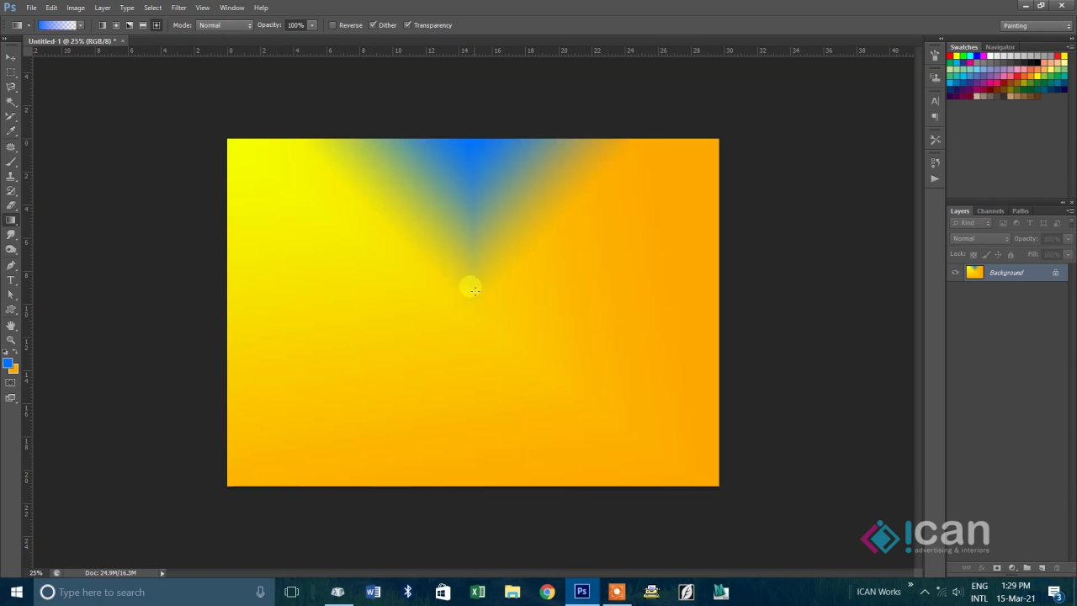
click(100, 26)
drag(424, 144, 445, 393)
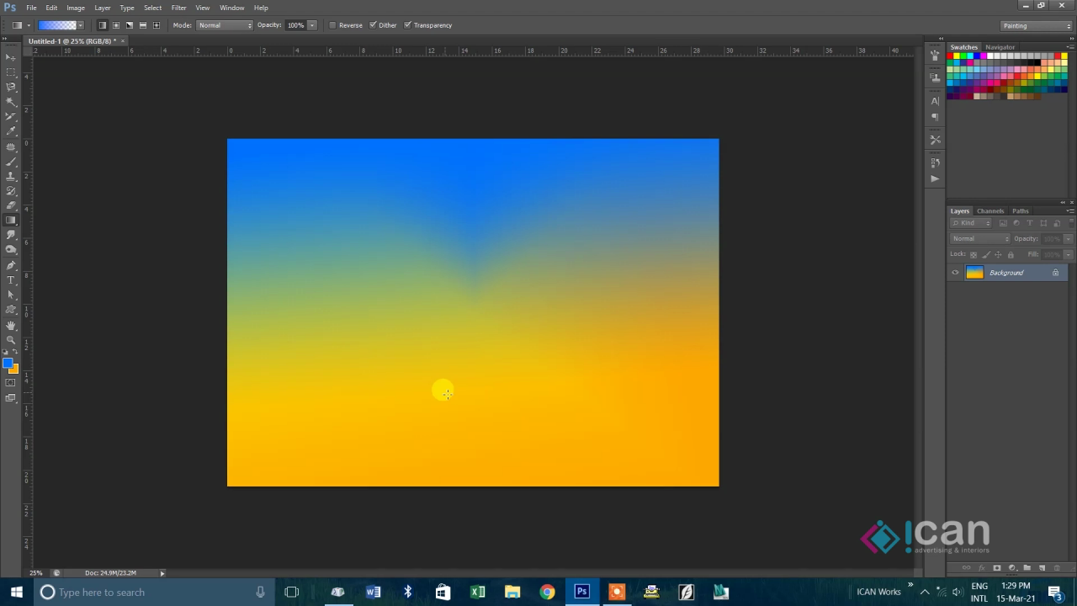
- Add two blue diamond gradients side by side just below the middle of the canvas
click(156, 25)
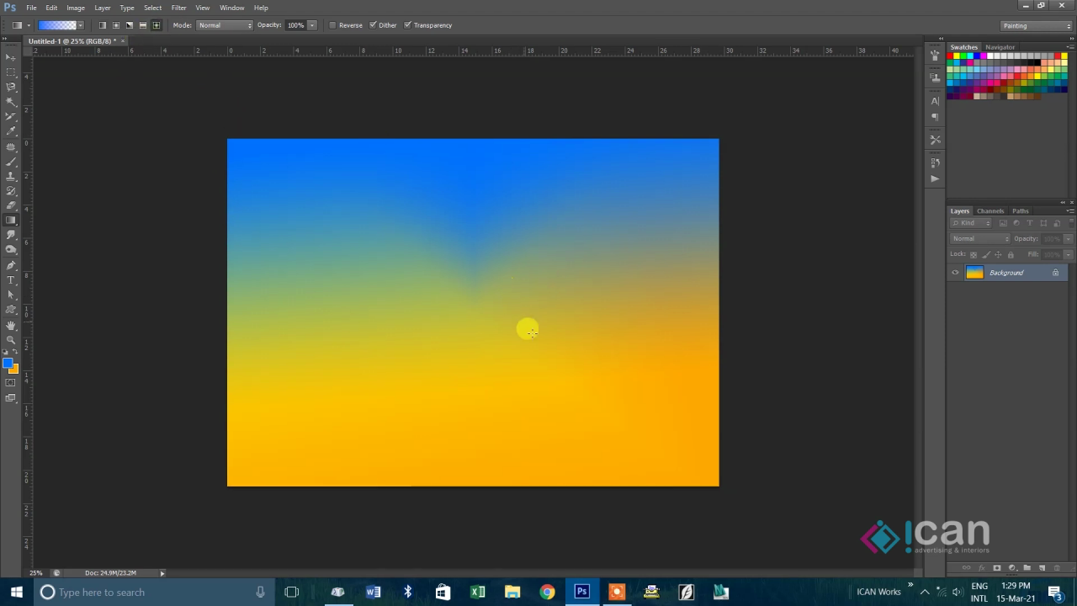
drag(531, 331, 604, 390)
drag(388, 333, 488, 395)
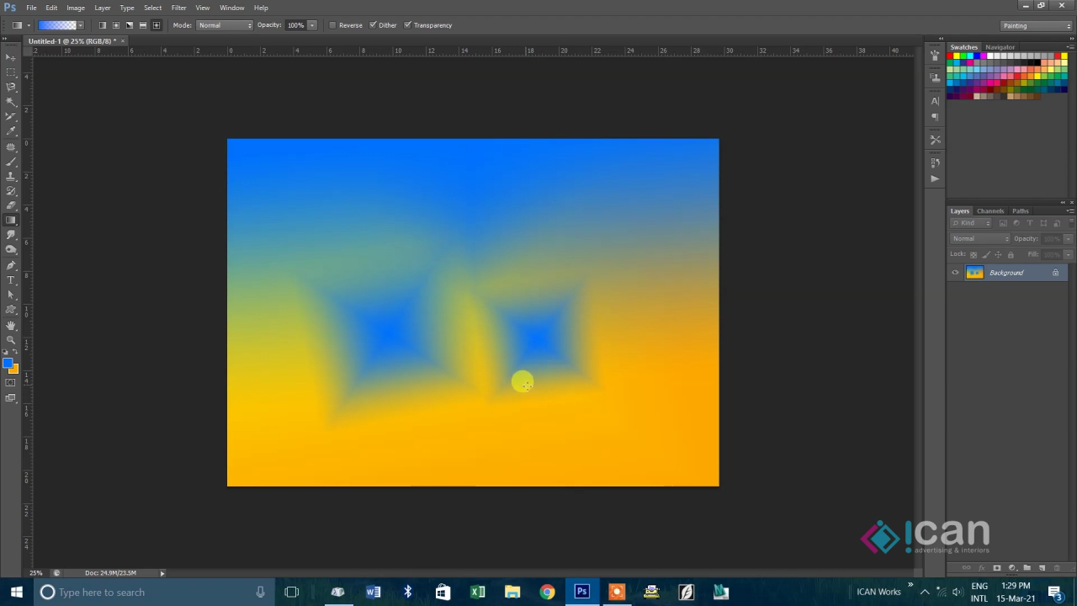
- Overlay a blue-to-transparent angle gradient from the right-hand diamond's centre past the canvas's lower-right corner
click(131, 25)
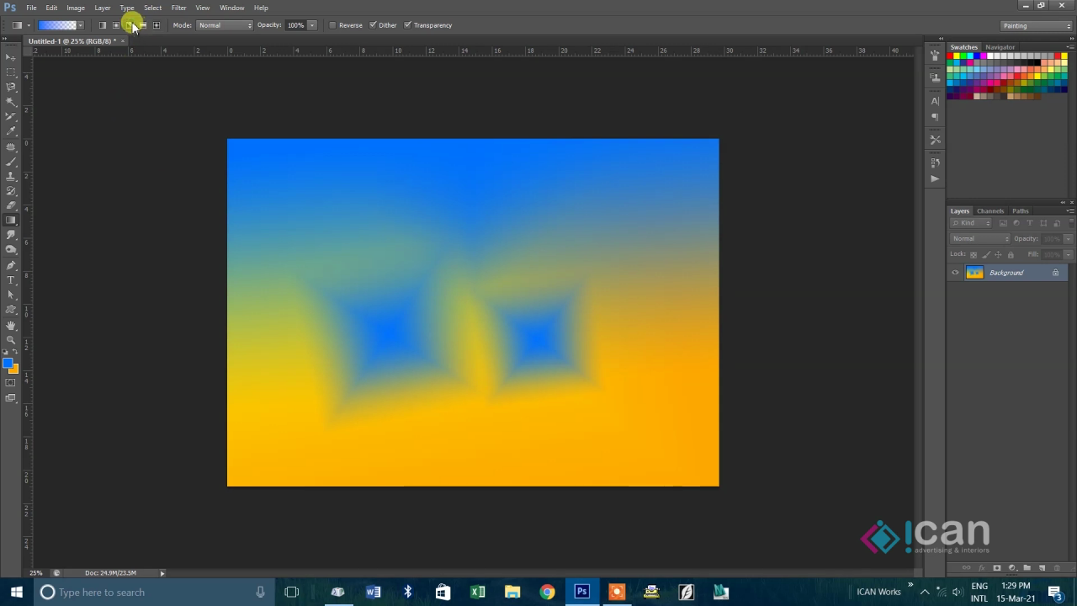
drag(527, 337, 729, 518)
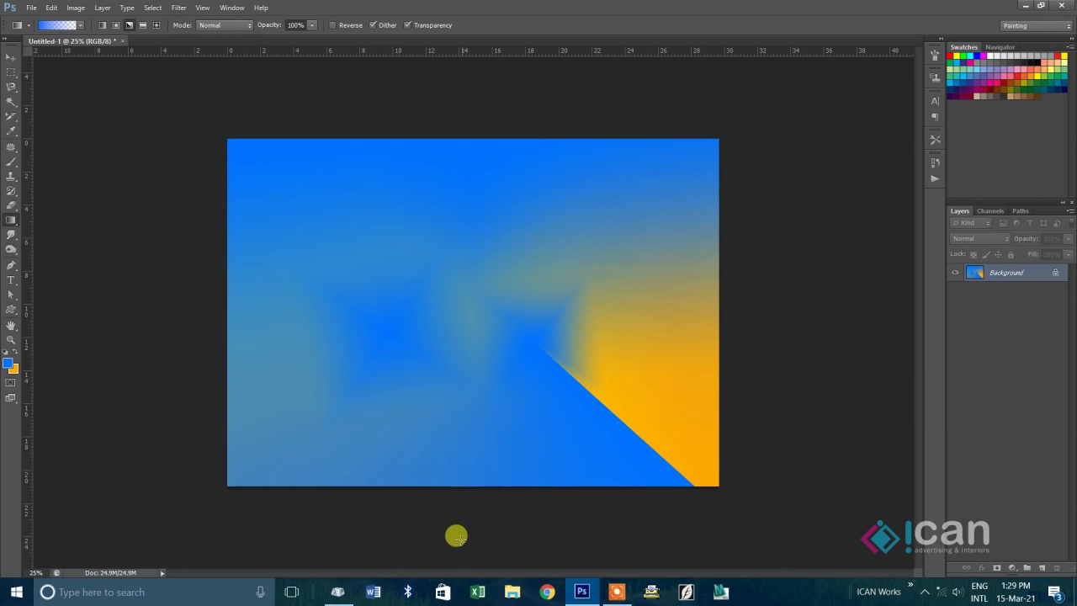
- Try a blue-to-transparent reflected gradient downward from the canvas's middle and undo it
click(143, 25)
drag(472, 291, 472, 379)
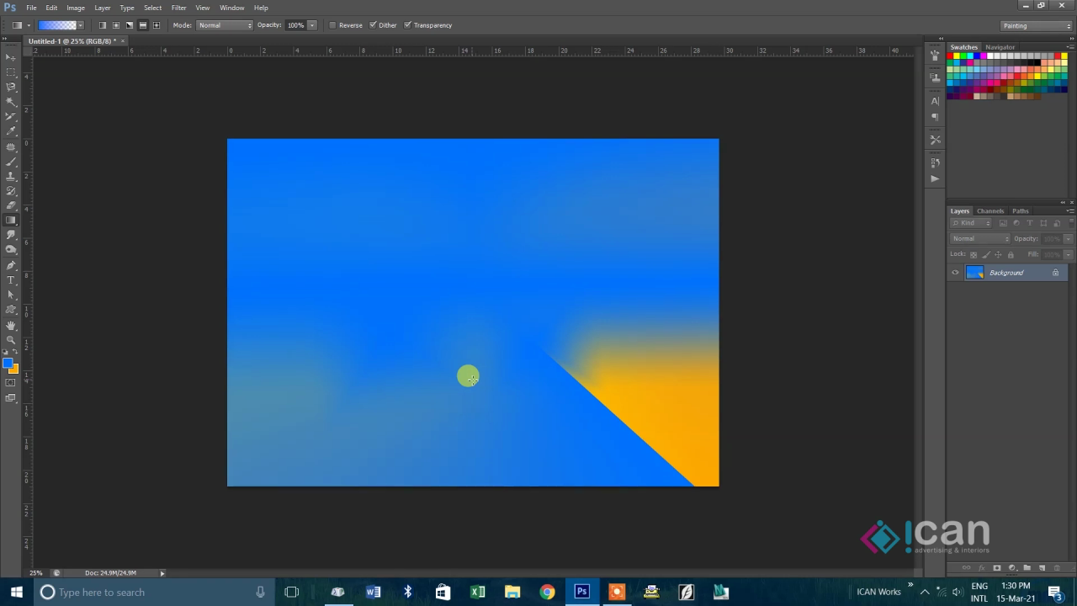
click(11, 56)
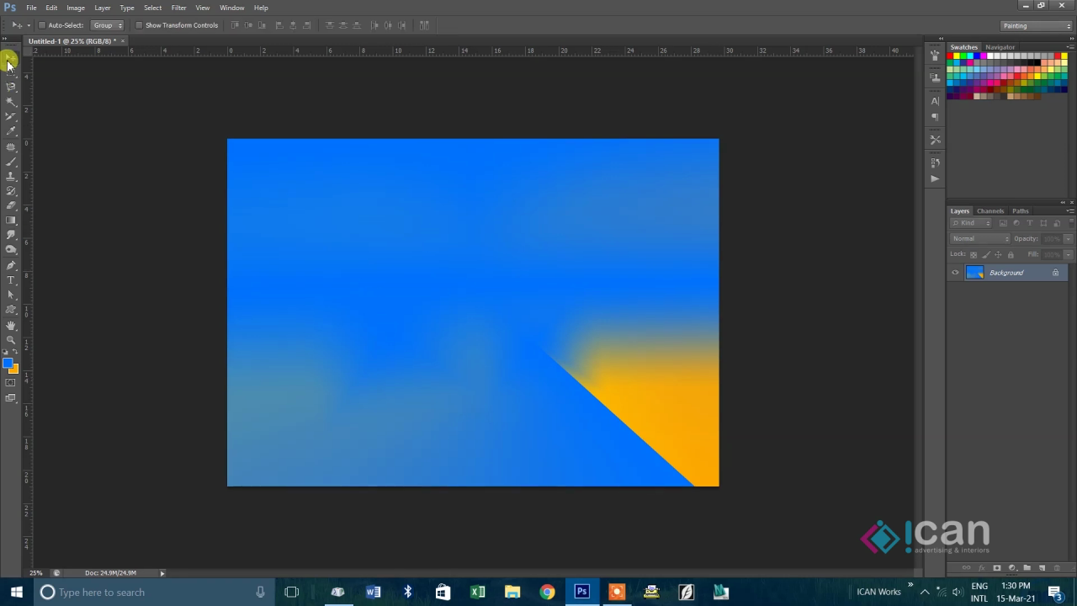
click(10, 218)
key(ctrl+z)
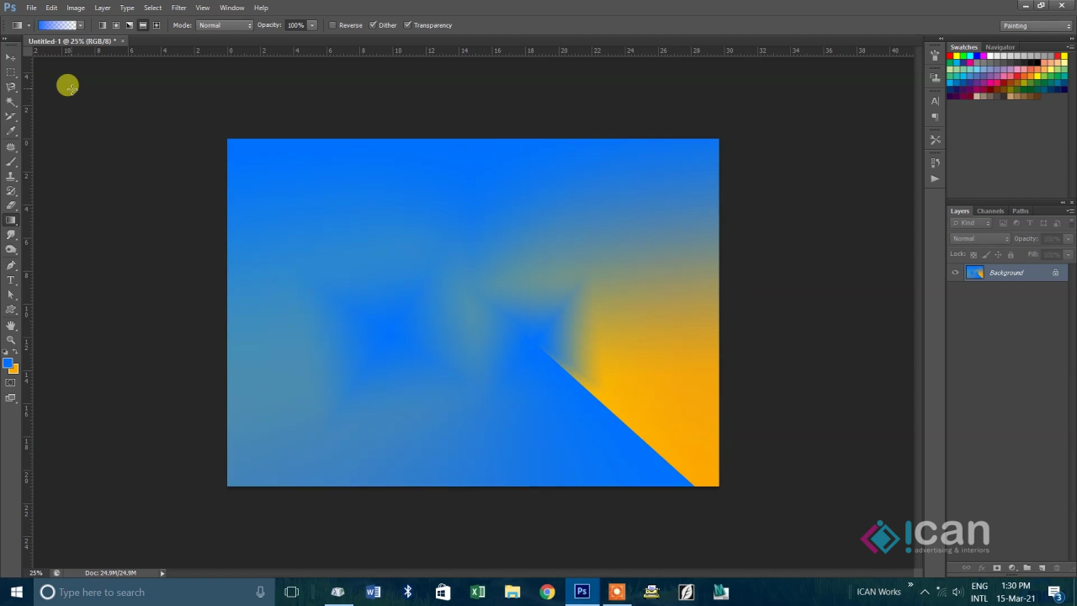
- Try several ready-made gradient presets and settle on the copper-brown one
click(80, 25)
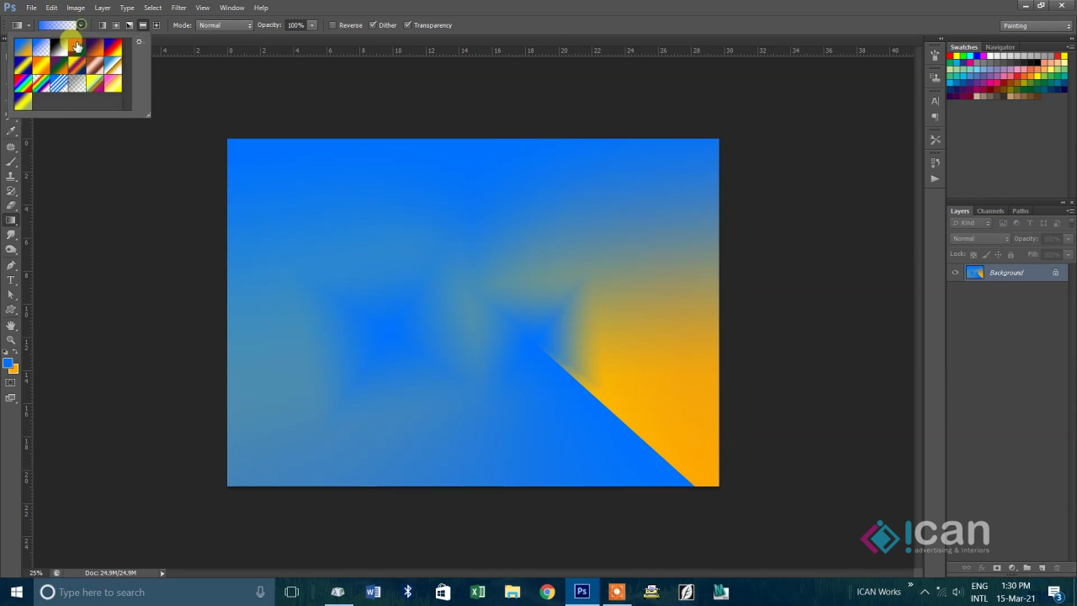
click(62, 50)
click(77, 51)
click(96, 67)
double_click(90, 61)
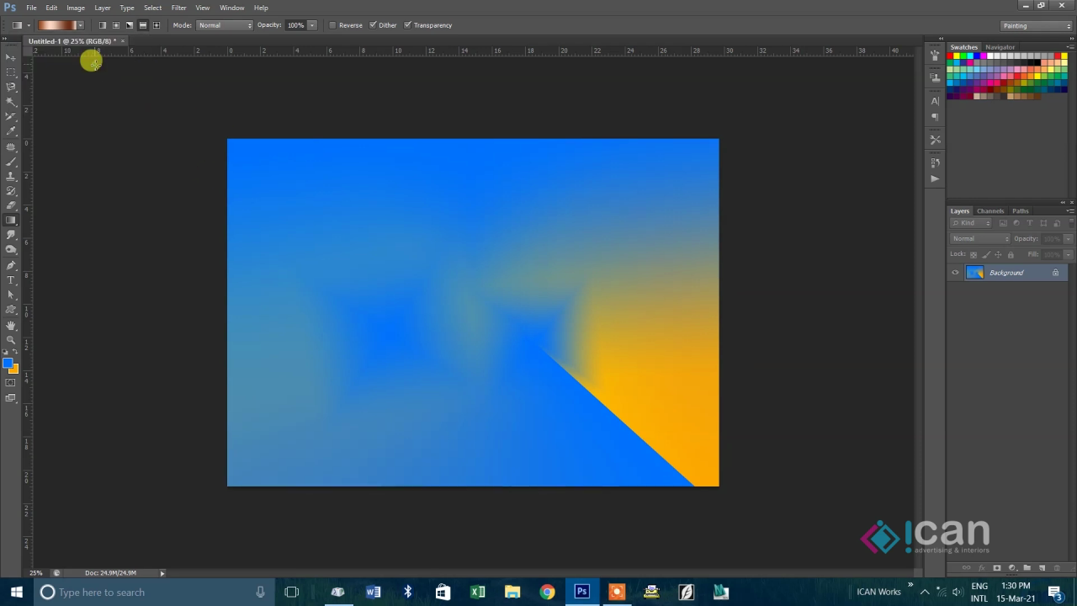
- Draw a diagonal reflected copper gradient across the canvas, and clear it to white using the default colours
drag(243, 201, 620, 427)
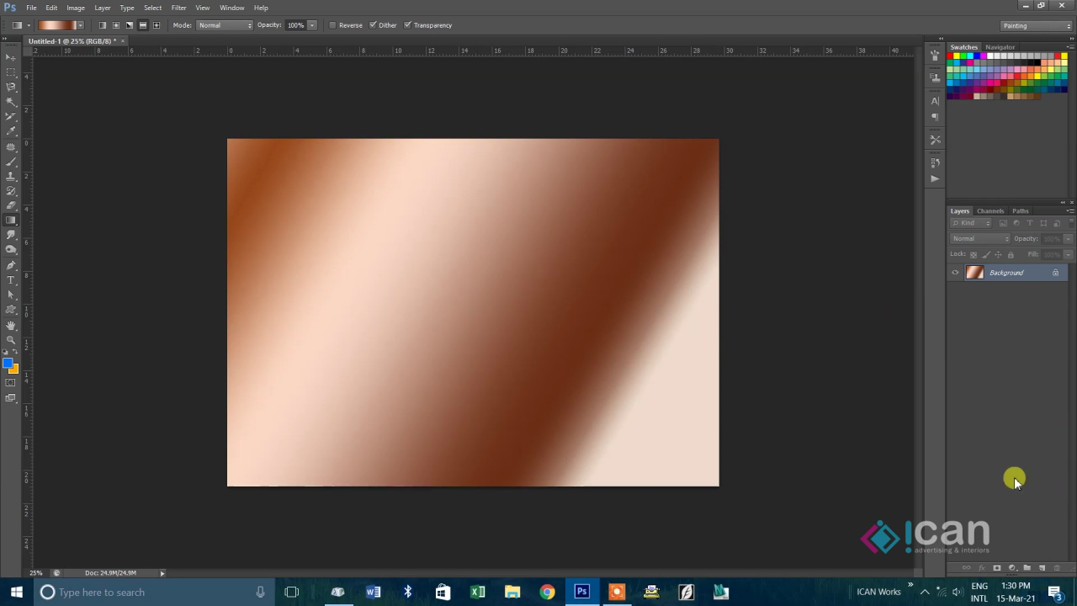
key(d)
key(ctrl+BackSpace)
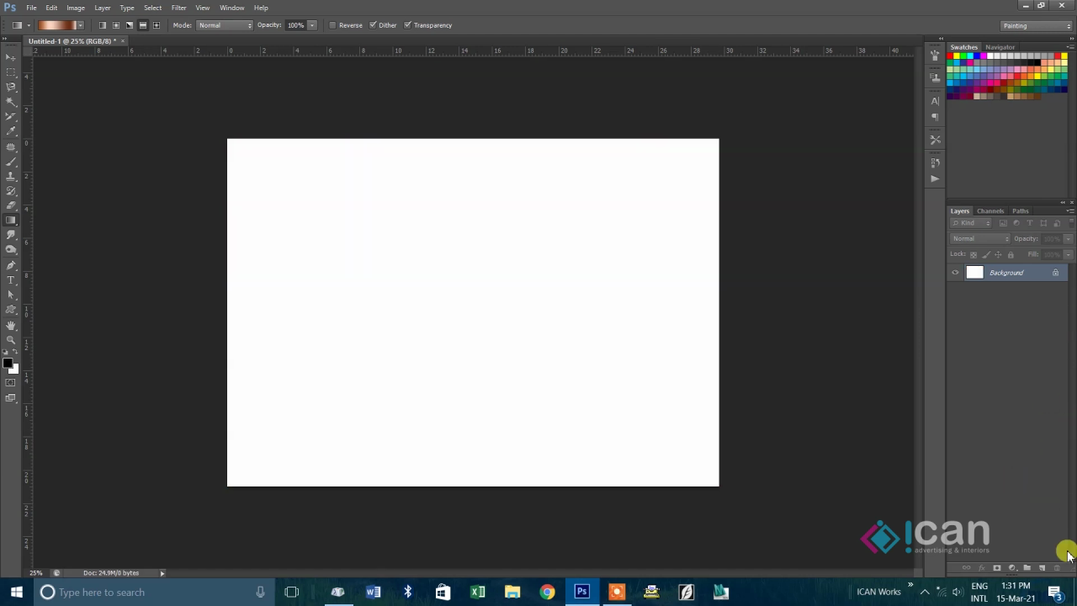
- Add a new layer and make a circular selection about 11 ruler units across in the middle of the canvas
click(1040, 568)
drag(11, 72, 48, 82)
drag(383, 226, 565, 414)
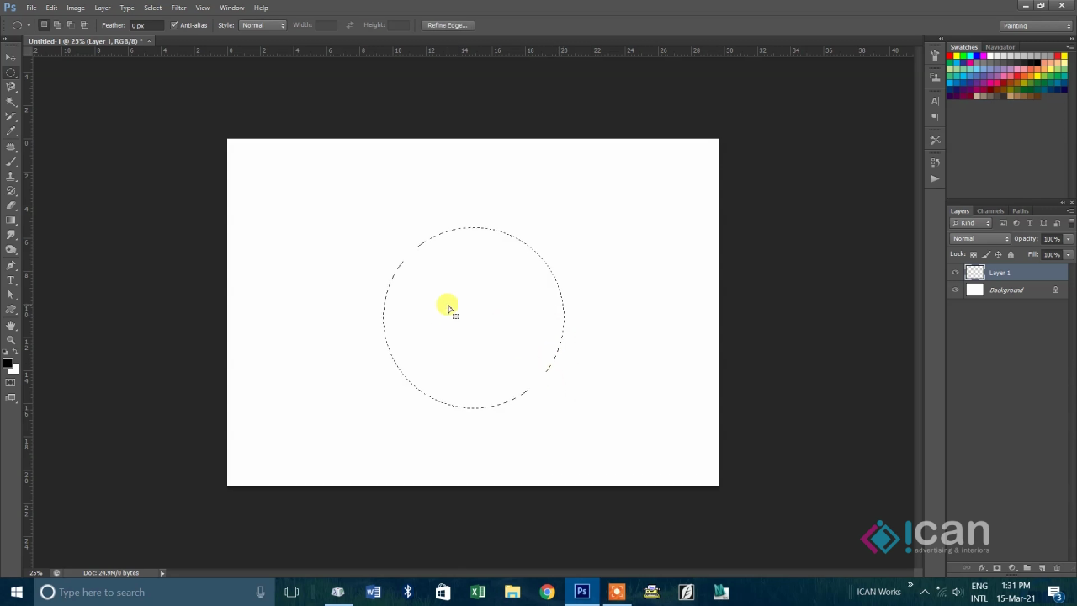
- Set the foreground colour to bright green 66ff00 for the Gradient tool
click(11, 221)
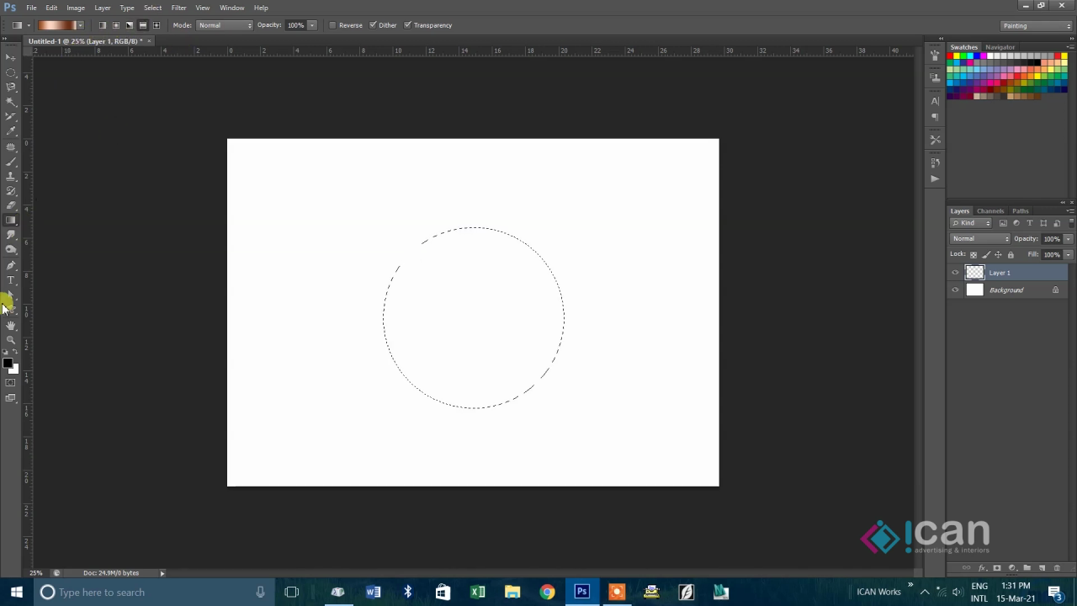
click(6, 362)
drag(709, 384, 739, 306)
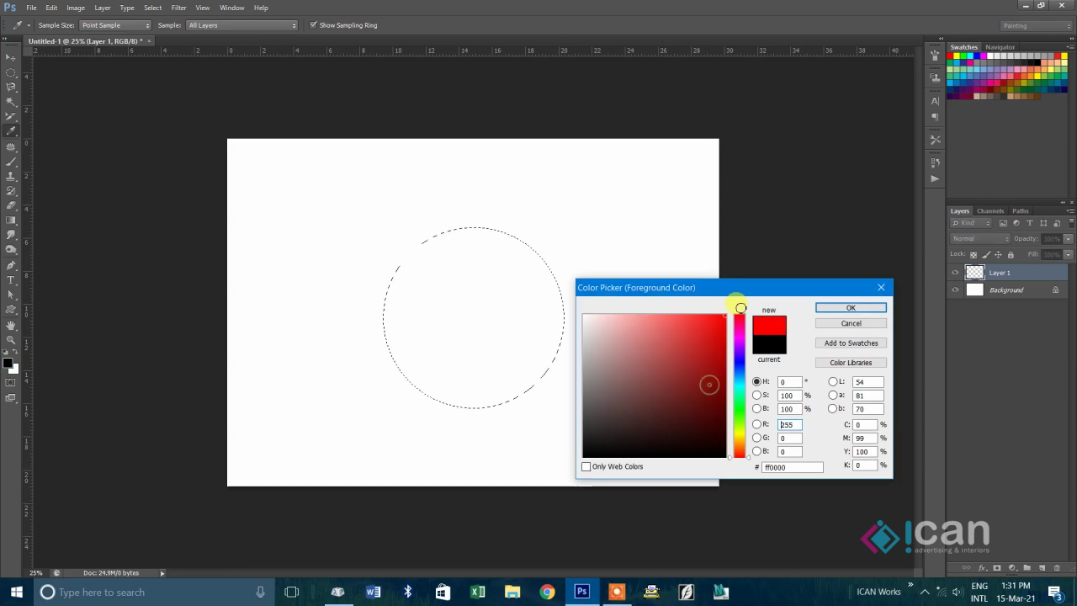
click(741, 420)
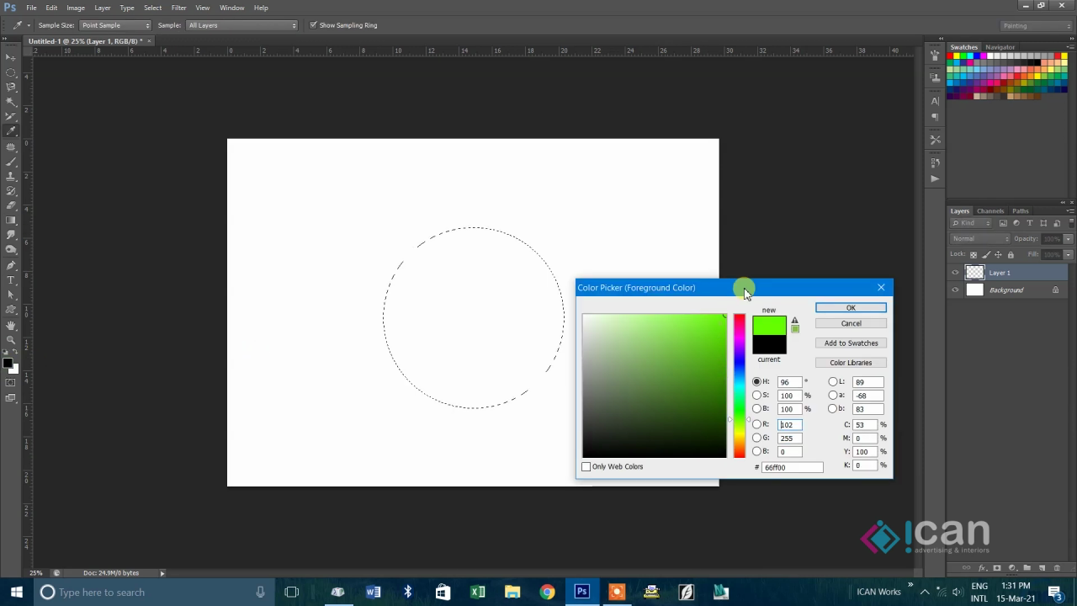
click(845, 308)
key(g)
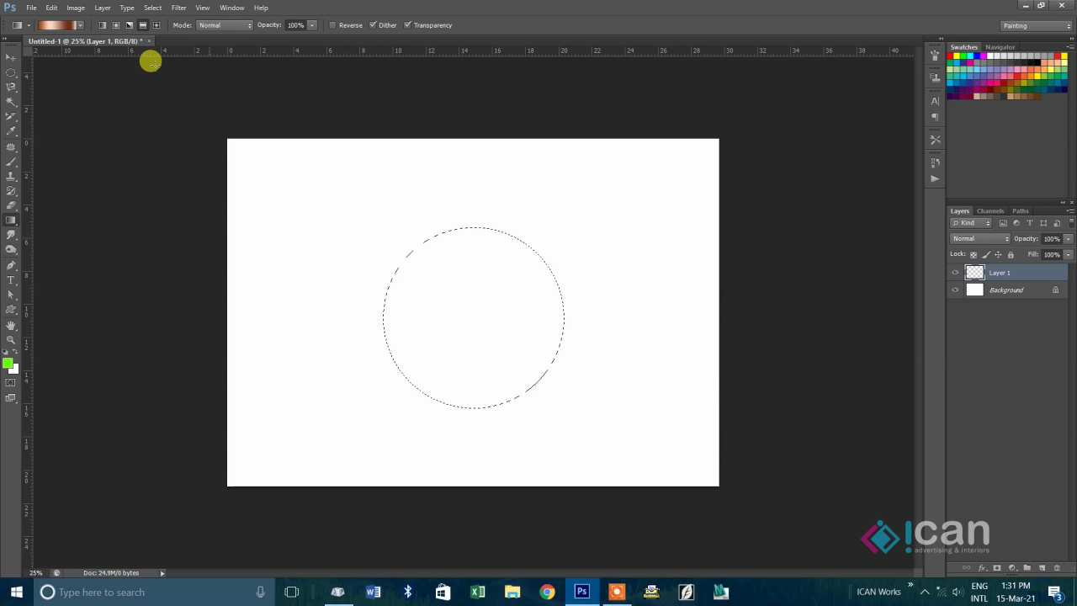
- Set the background colour to dark green 186504 for the Gradient tool
click(13, 368)
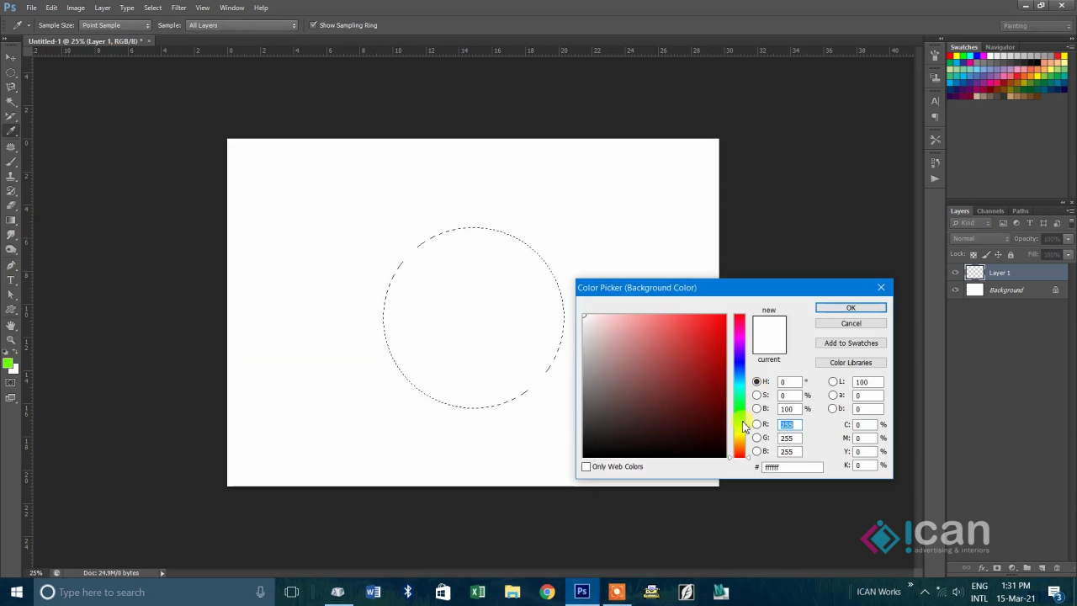
click(739, 415)
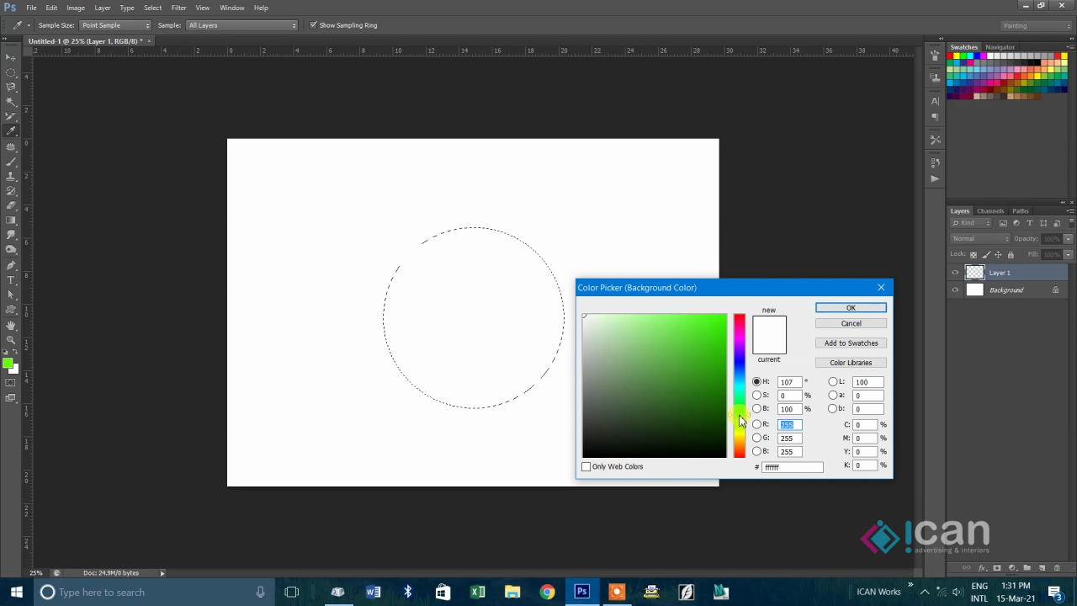
click(716, 394)
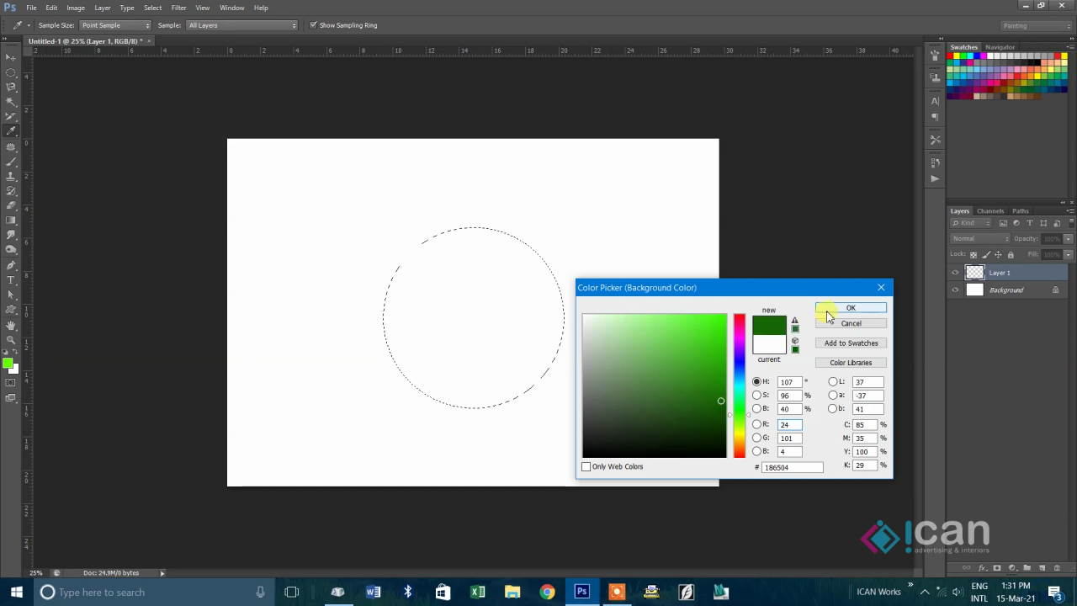
click(827, 308)
key(g)
- Fill the circular selection with a linear Foreground to Background gradient running from its upper edge past its lower-right edge
click(80, 26)
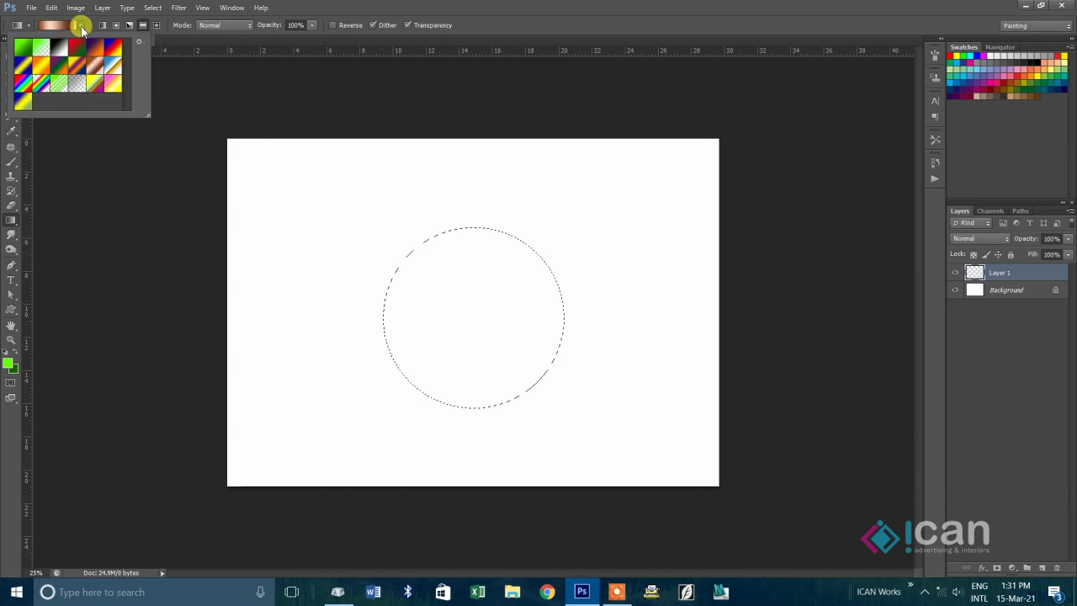
double_click(26, 51)
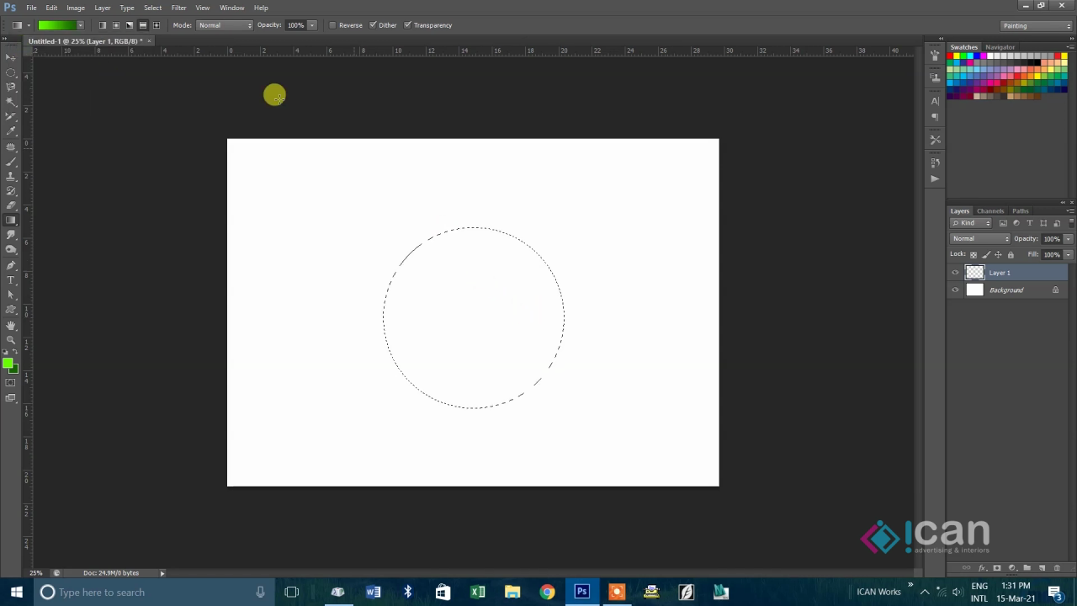
click(101, 26)
drag(432, 260, 563, 418)
drag(439, 244, 502, 336)
drag(446, 232, 531, 426)
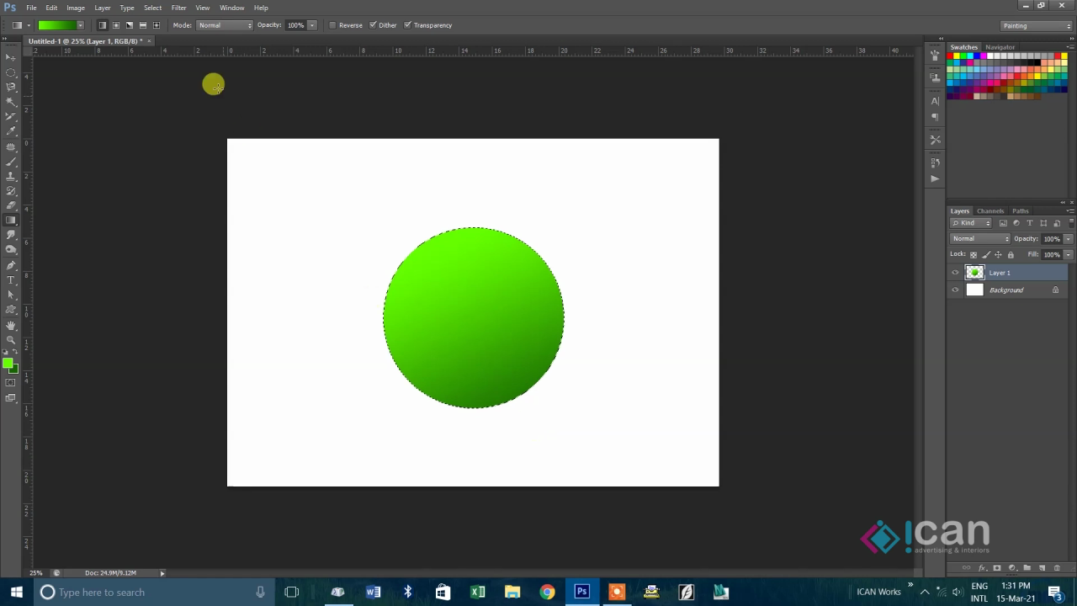
- Refill the circle with a radial gradient whose bright green highlight sits near its upper-left edge
click(115, 24)
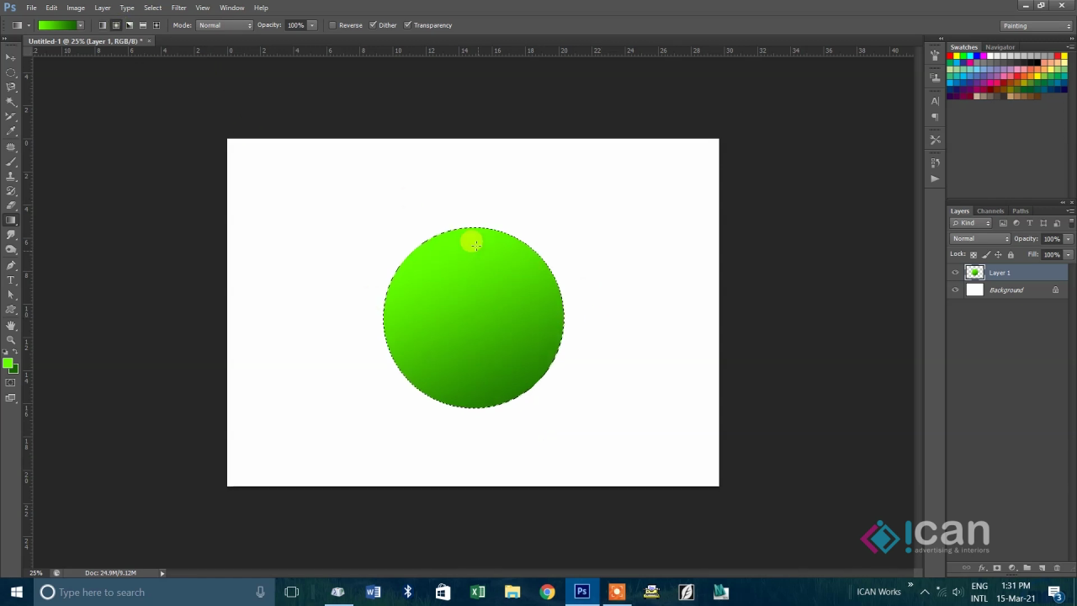
drag(473, 299, 502, 372)
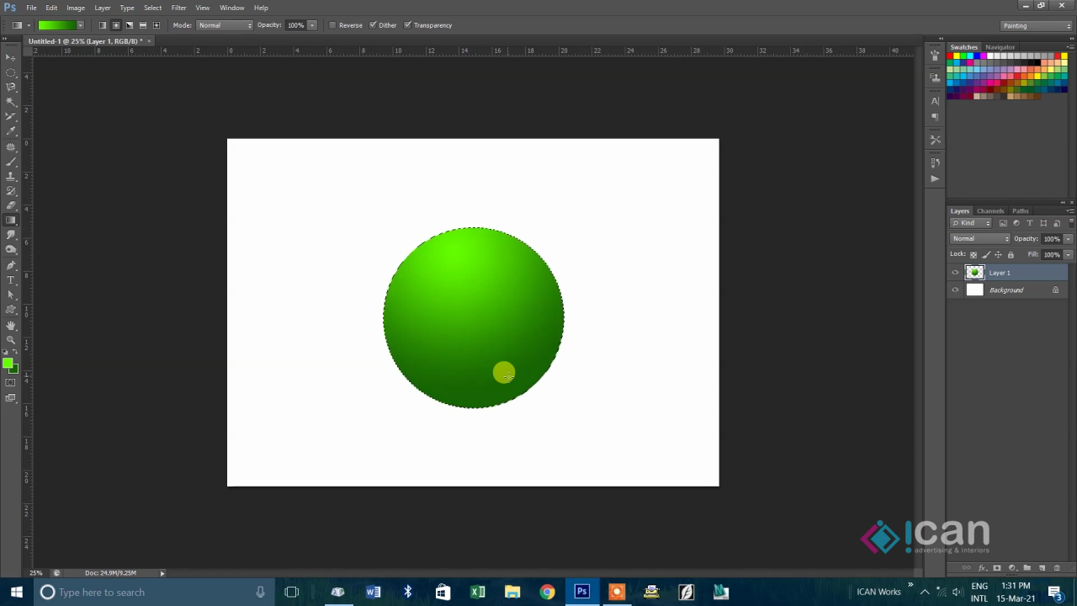
drag(434, 254, 496, 353)
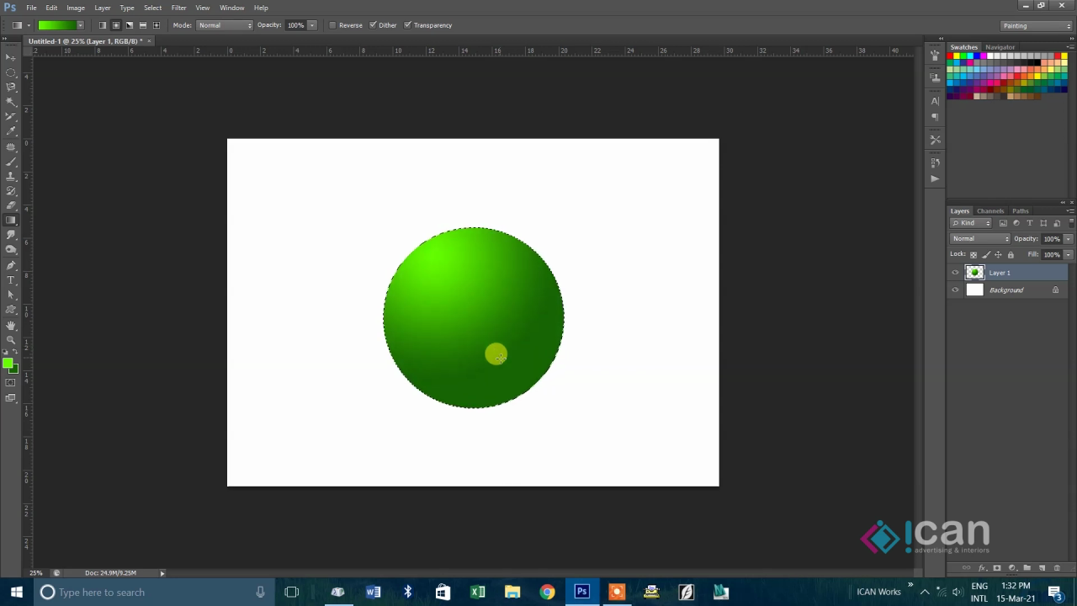
- Try an angle gradient from the circle's centre, and a reflected gradient from its upper part past its lower edge
click(130, 25)
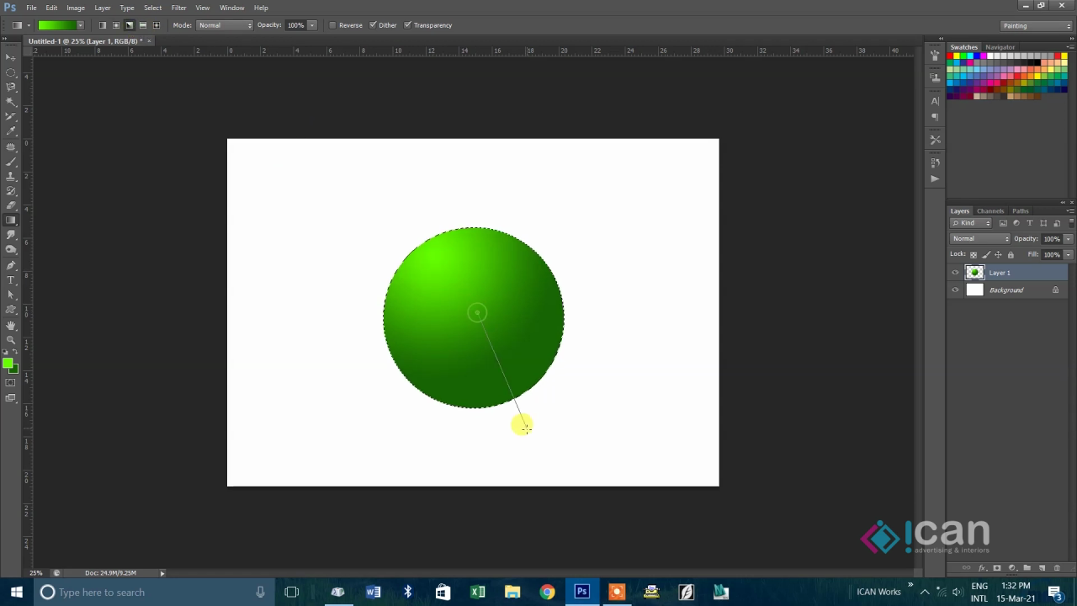
click(142, 25)
drag(459, 263, 511, 430)
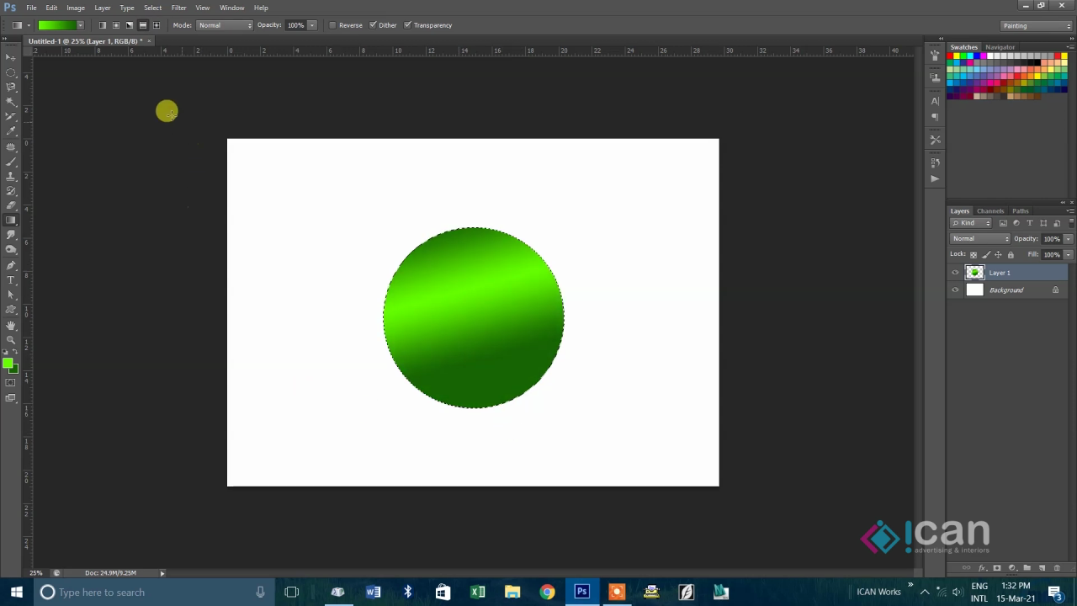
- Refill the circle with a diamond gradient from its centre to its lower-right edge
click(156, 26)
drag(452, 259, 510, 381)
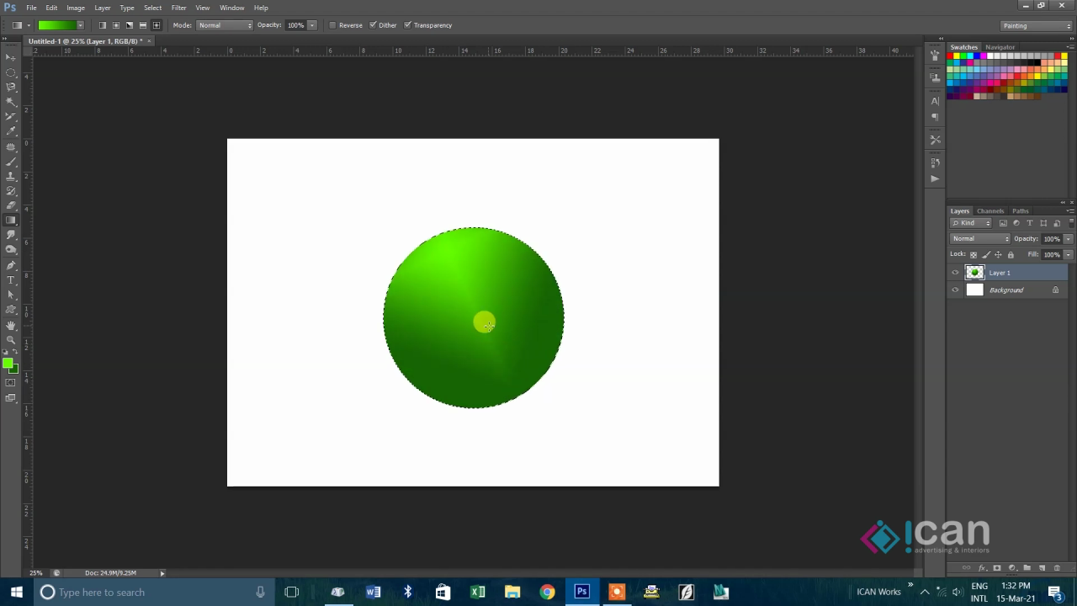
drag(472, 310, 513, 395)
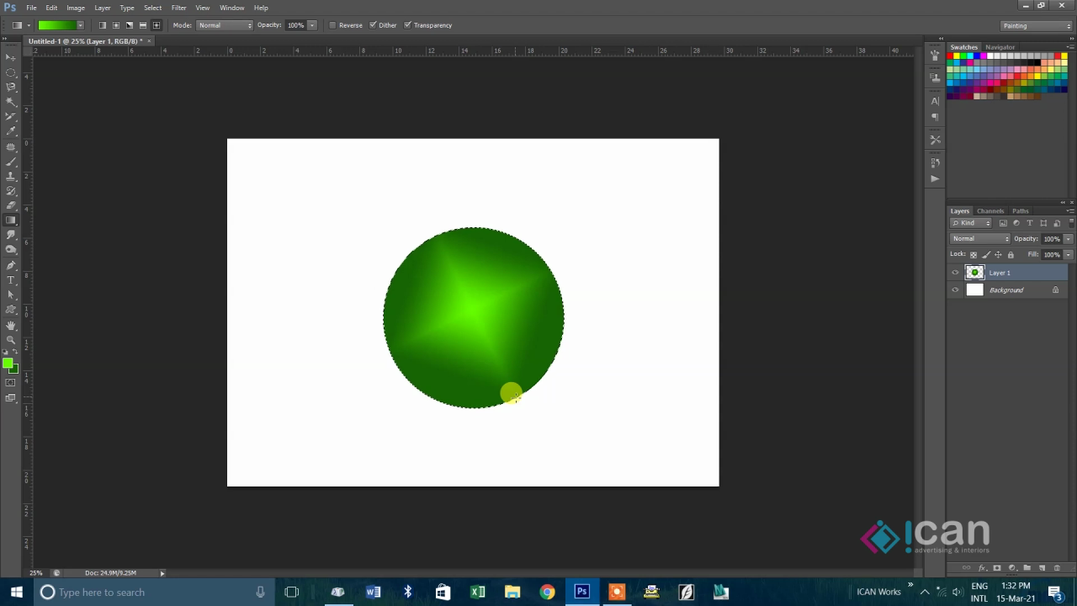
- Deselect the circle and delete its layer, leaving only the white background
key(ctrl+d)
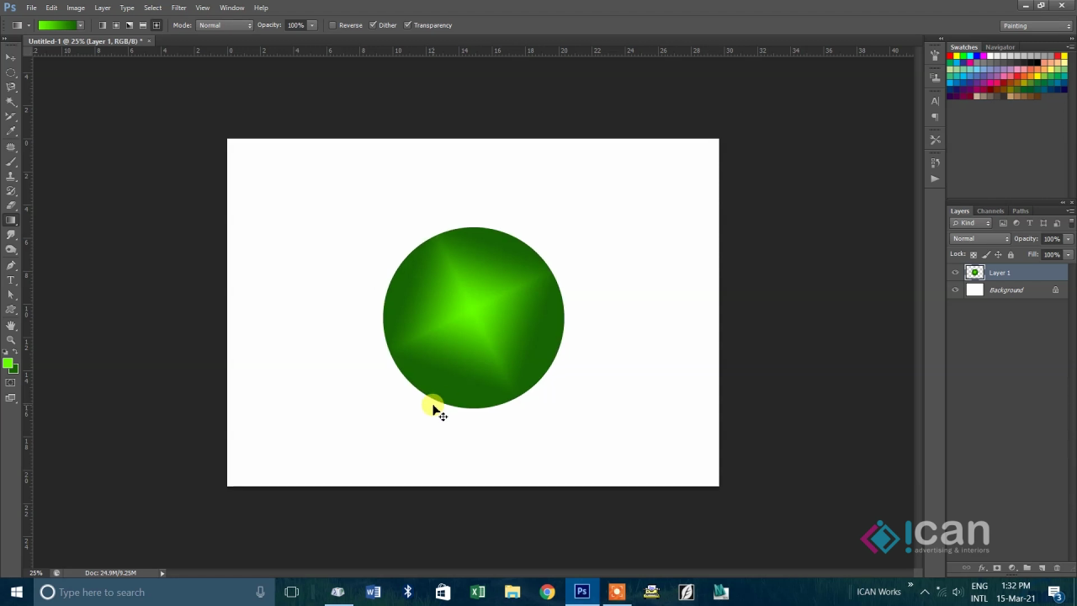
key(Delete)
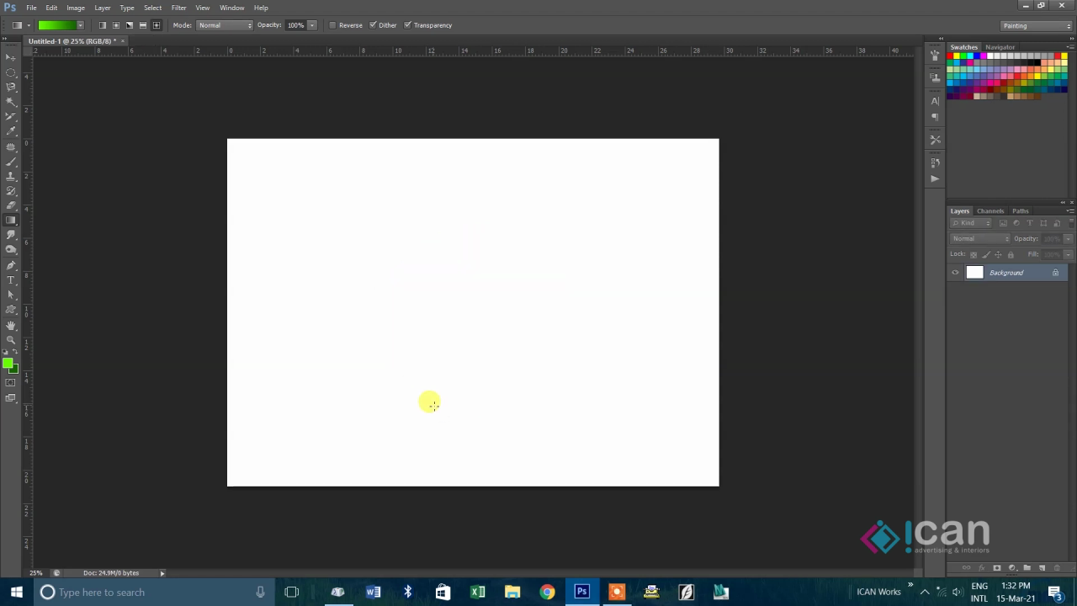
- Open the current gradient in the Gradient Editor and set its starting colour stop to light blue 00cbfe
click(53, 24)
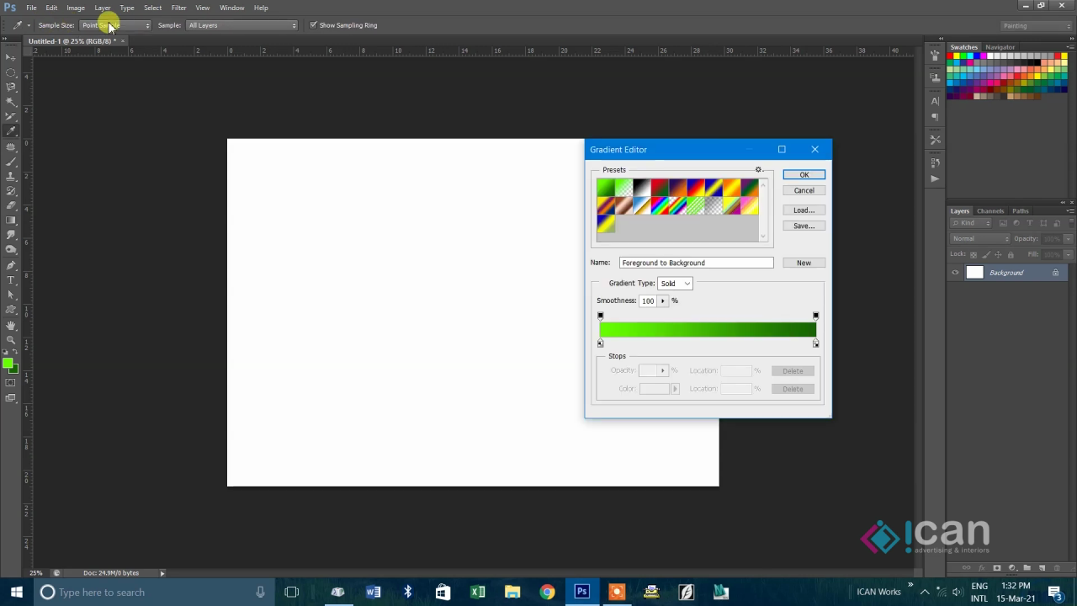
drag(662, 148, 495, 130)
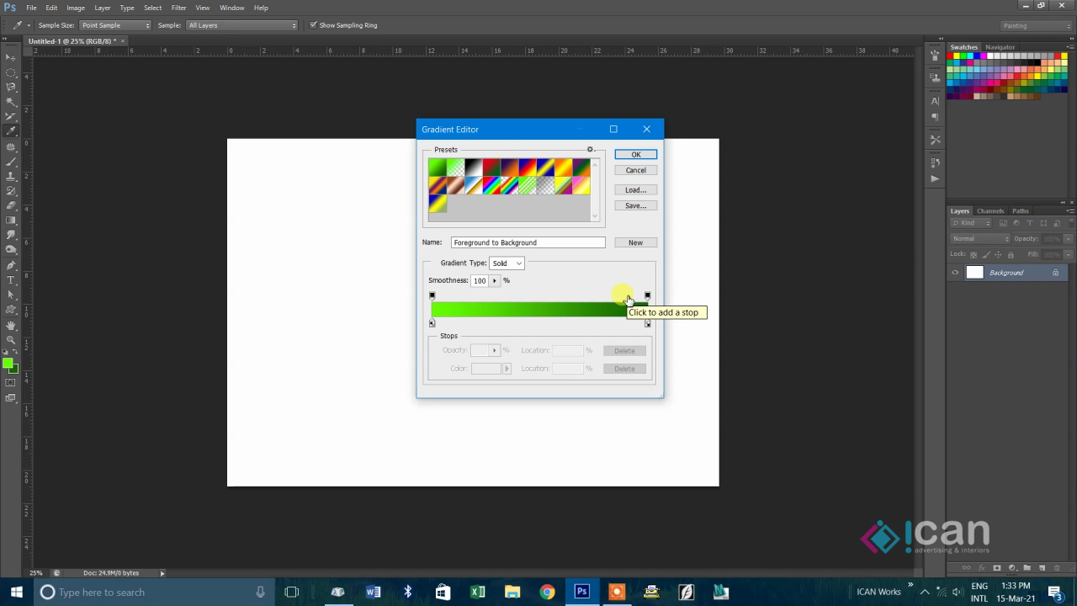
click(432, 325)
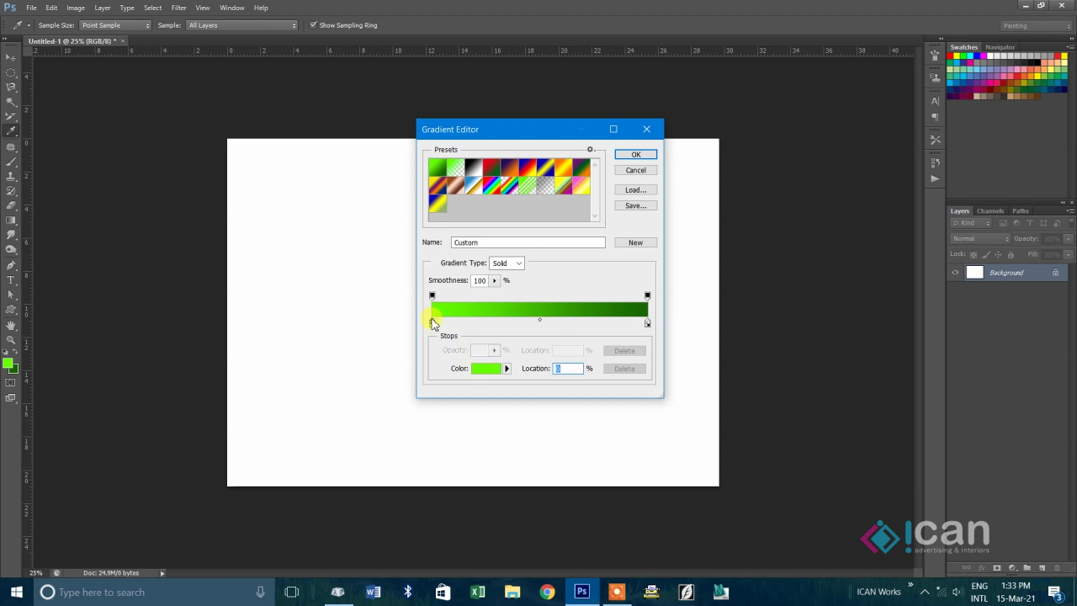
click(487, 371)
click(691, 397)
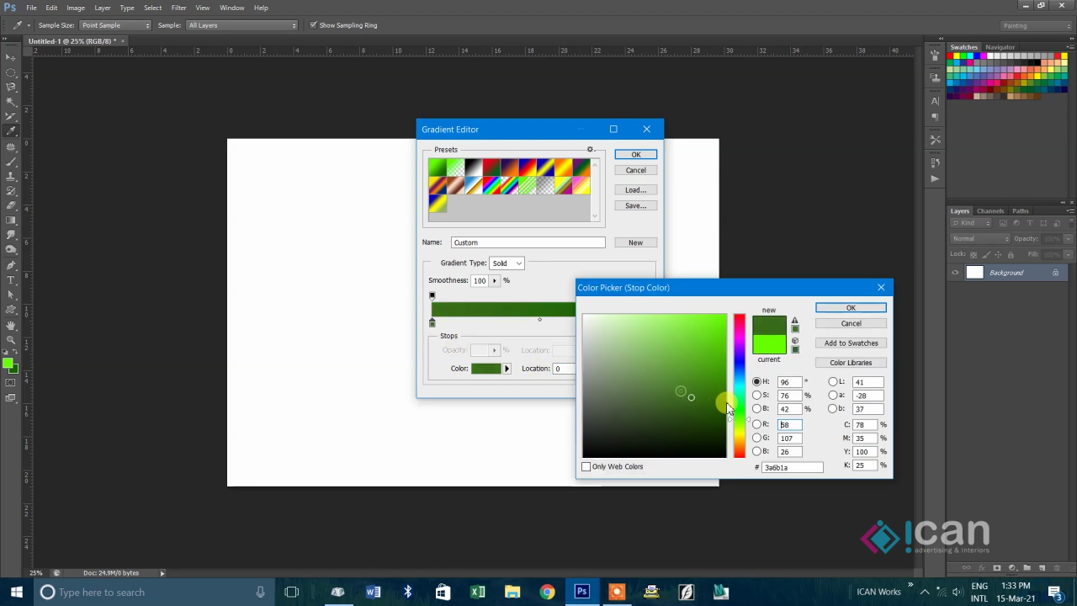
click(736, 408)
drag(737, 409, 737, 383)
click(710, 363)
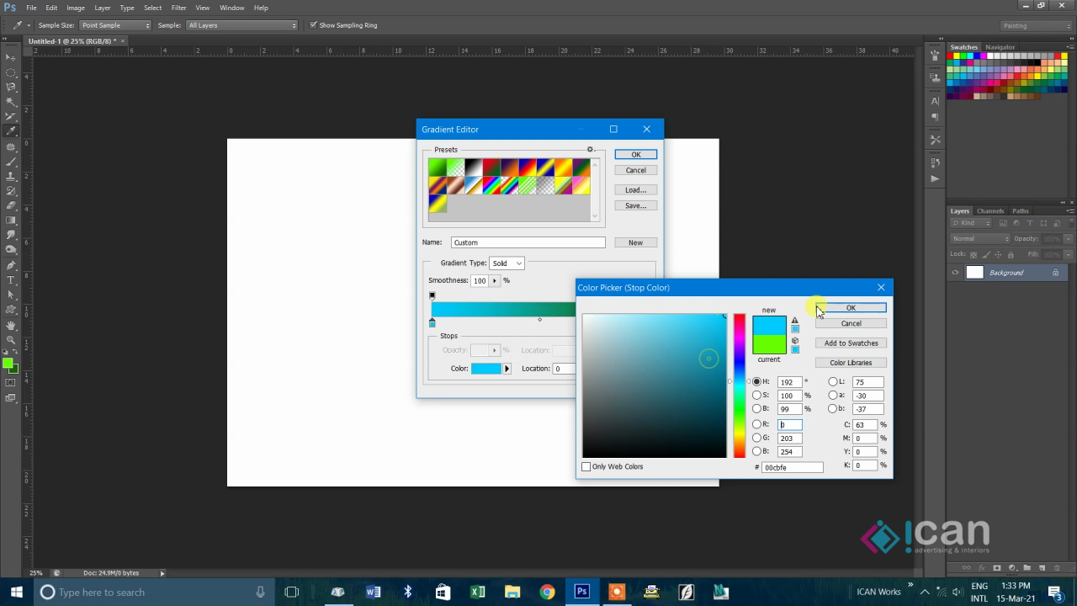
click(847, 306)
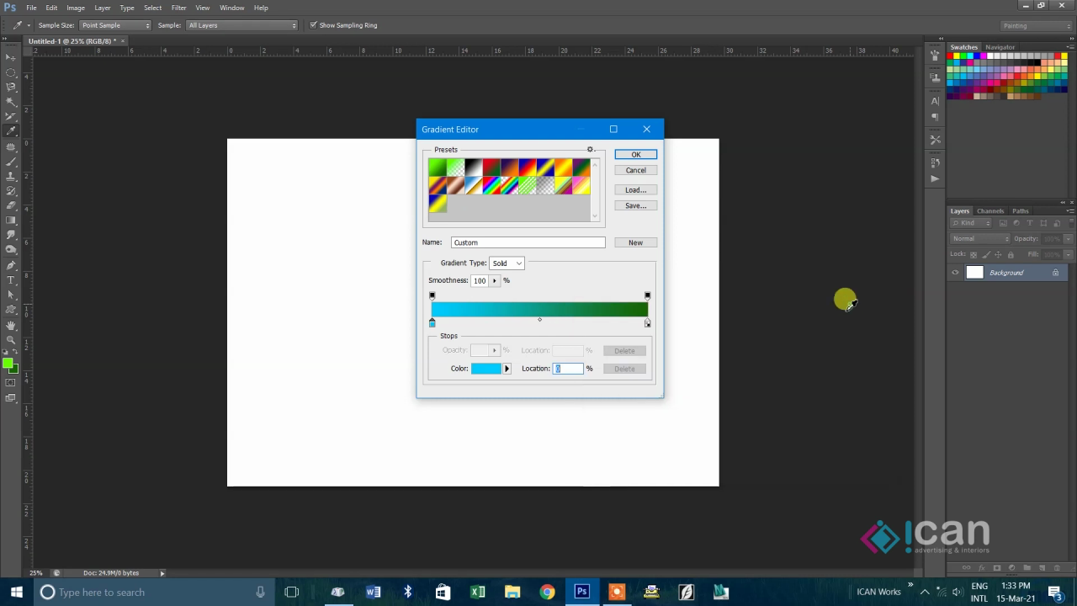
- Add a colour stop at 18% of the gradient and make it blue
click(472, 323)
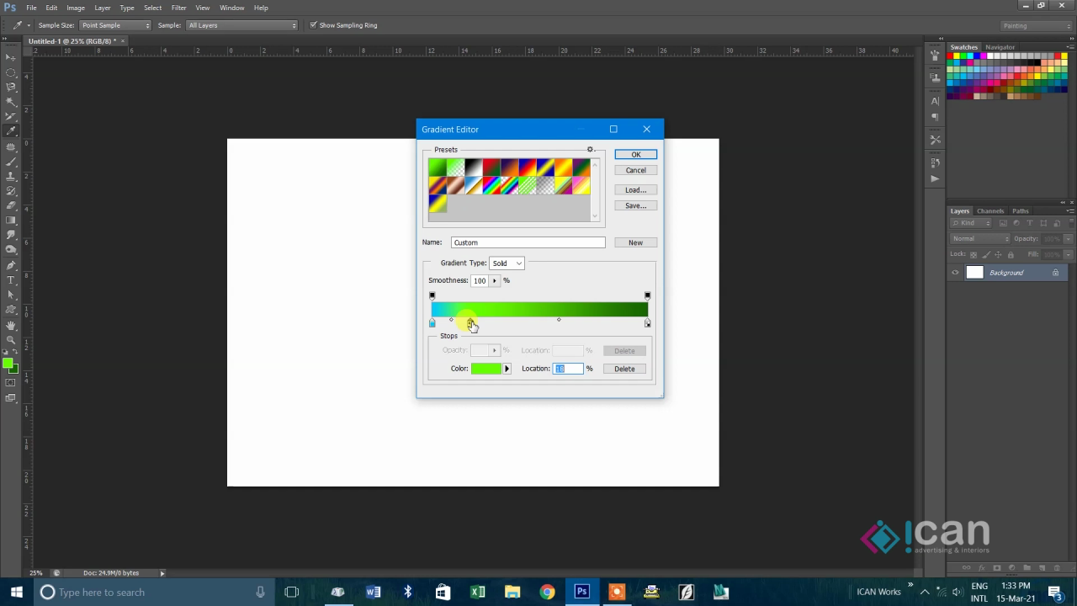
click(486, 370)
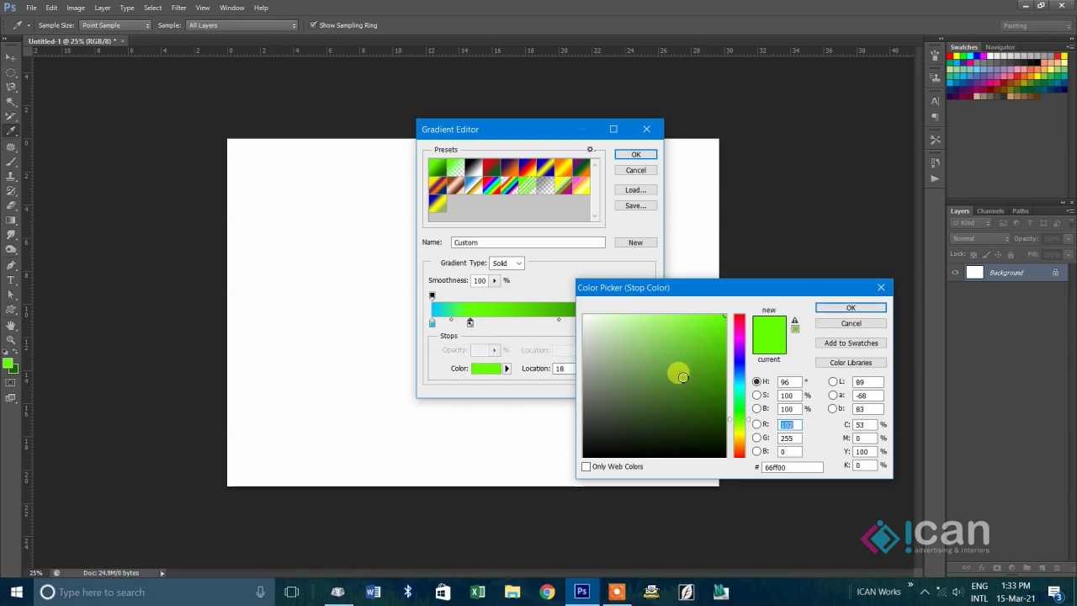
mouse_move(734, 402)
mouse_down()
mouse_move(739, 375)
mouse_move(739, 384)
mouse_up()
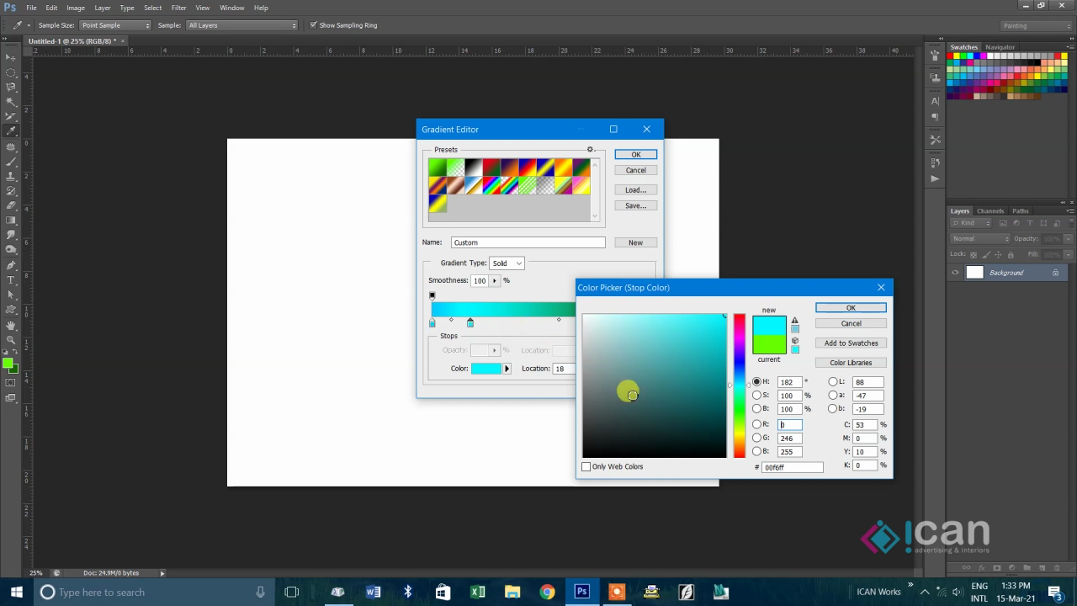
drag(735, 380, 743, 414)
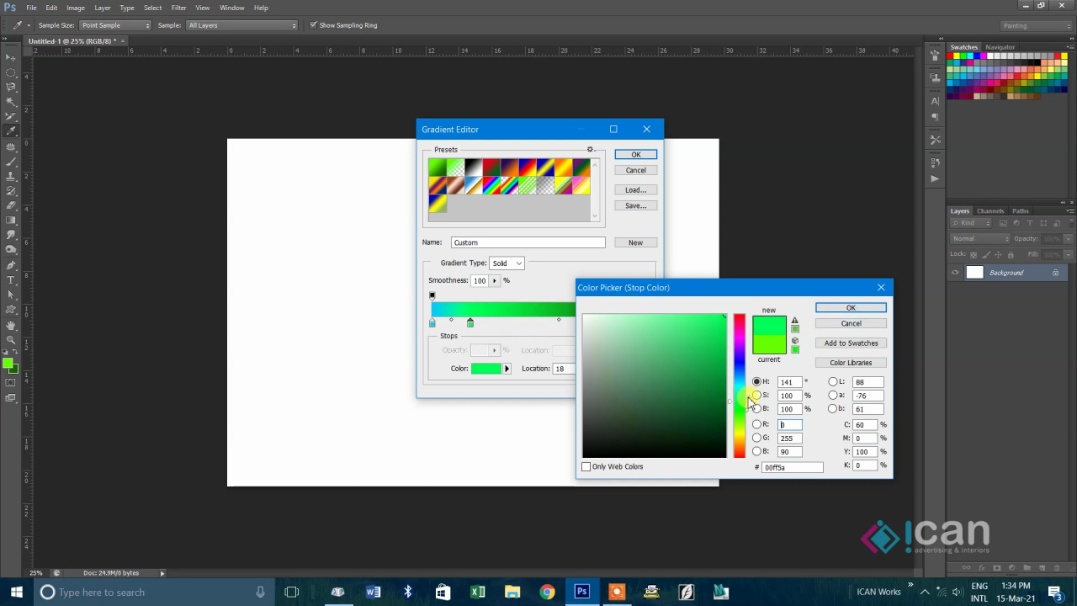
drag(744, 411, 749, 372)
key(Return)
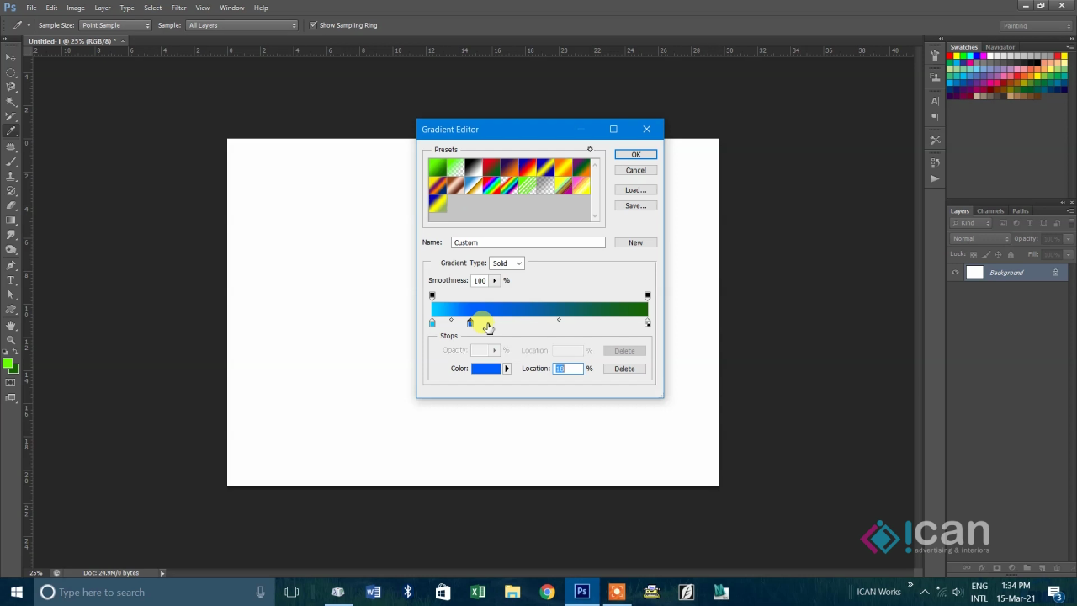
- Duplicate the light-blue starting colour stop and place the copy at 30%
key(alt)
drag(432, 328, 459, 337)
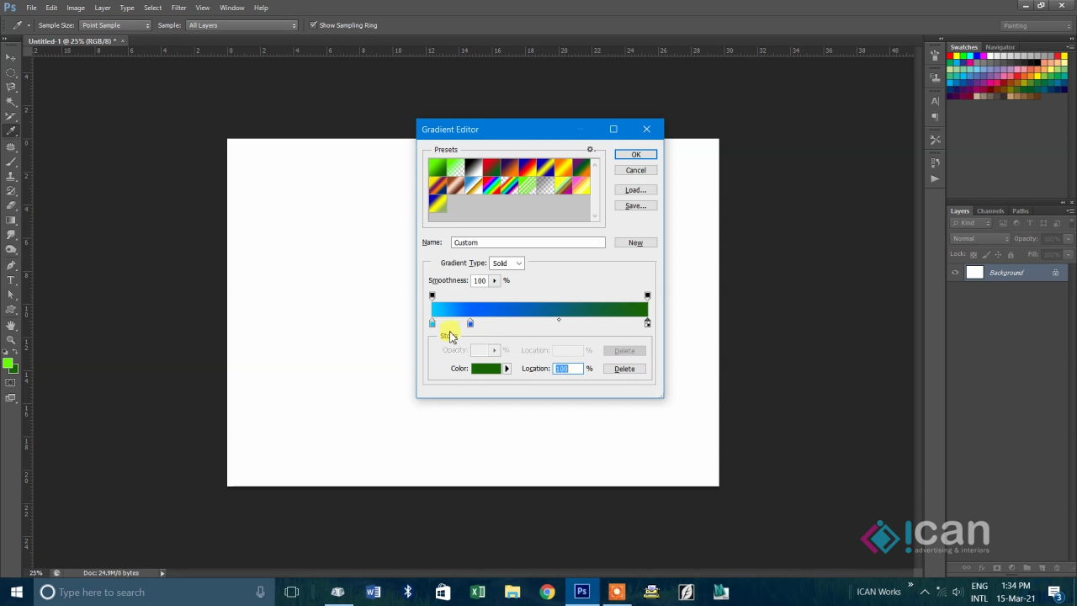
click(433, 325)
drag(434, 328, 495, 328)
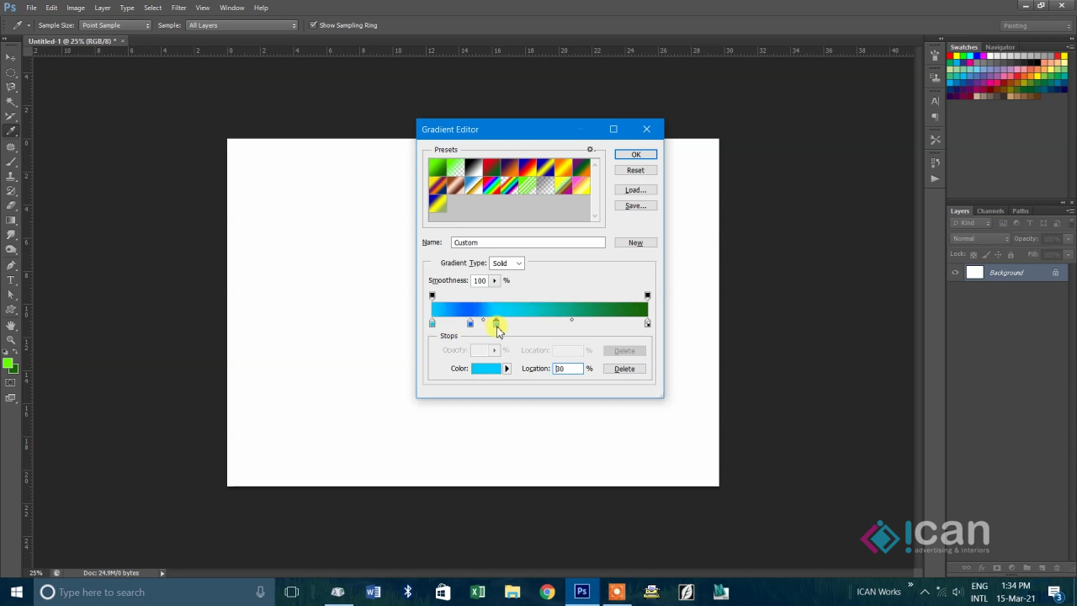
- Continue the alternating pattern with a blue stop copy at 47% and light-blue copies beyond it, the last at 77%
drag(497, 331, 500, 331)
drag(471, 328, 529, 333)
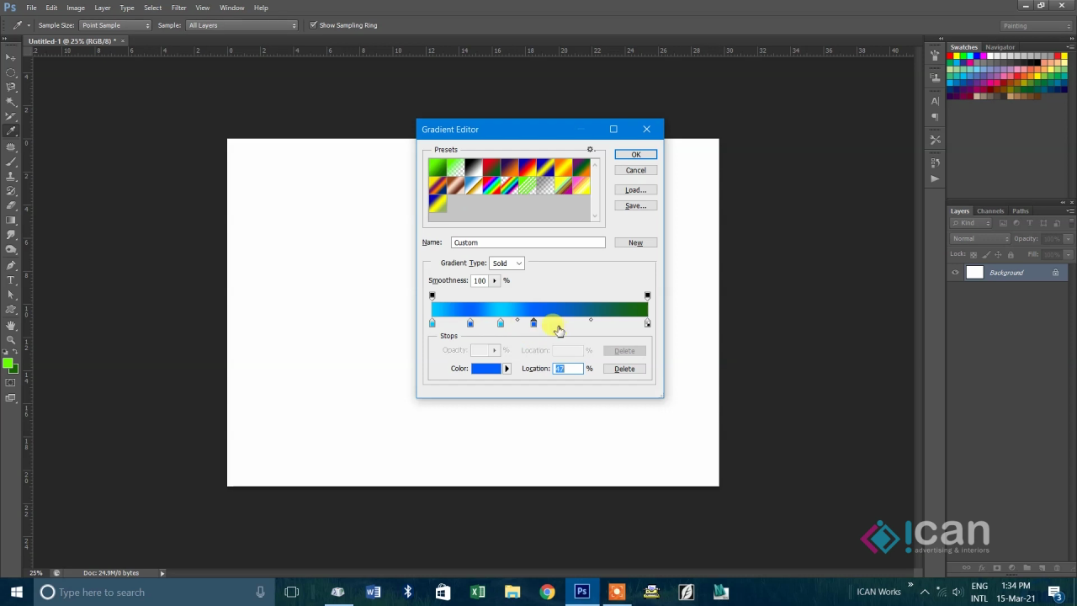
key(alt)
drag(501, 326, 600, 328)
- Change the colour stop at 77% to deep blue 001eff
click(485, 369)
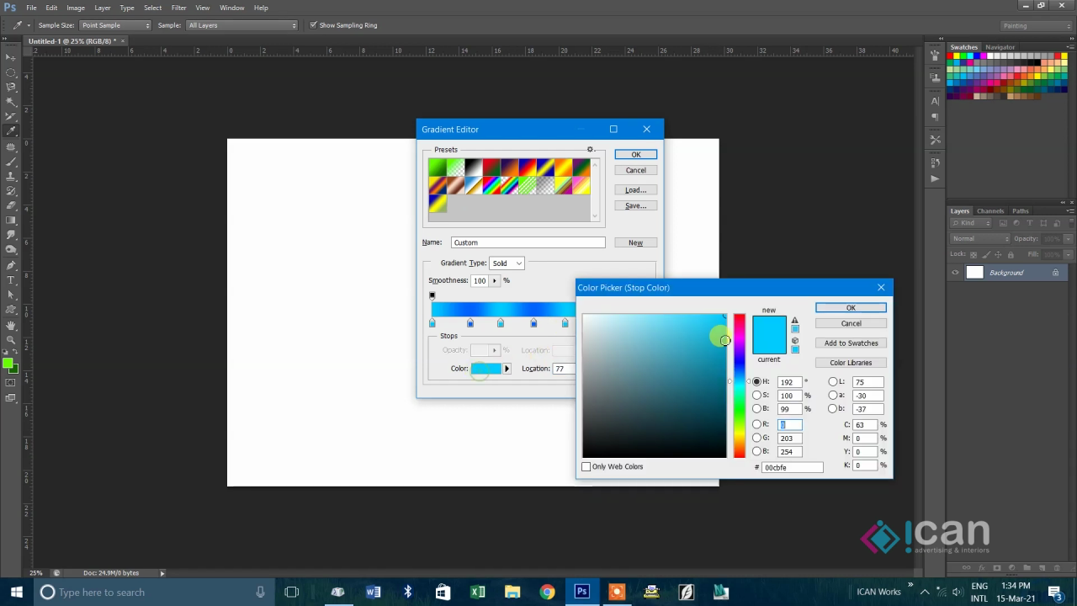
click(740, 416)
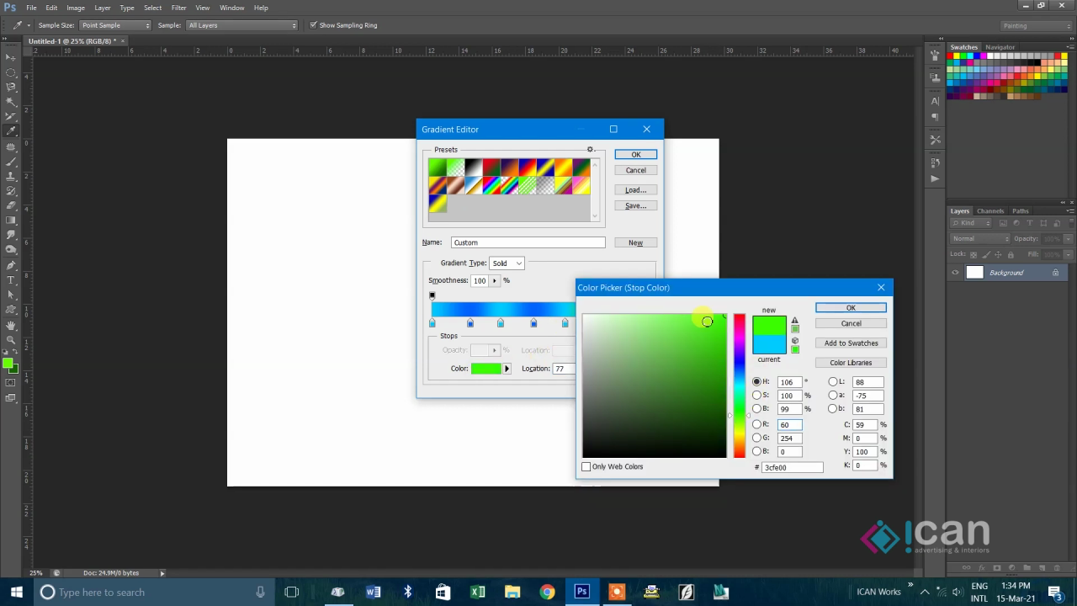
click(740, 365)
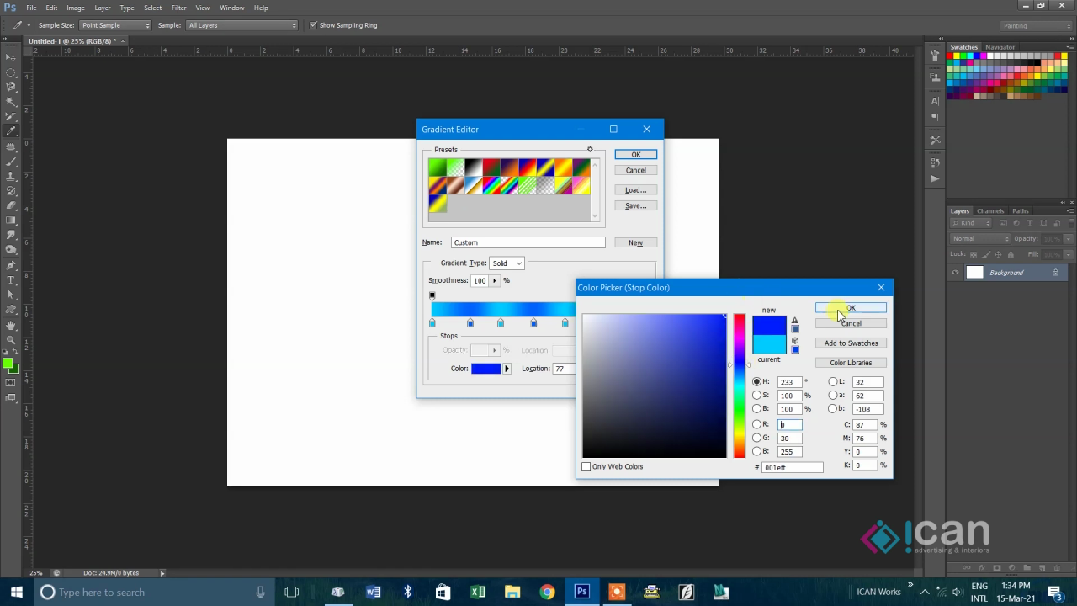
click(851, 308)
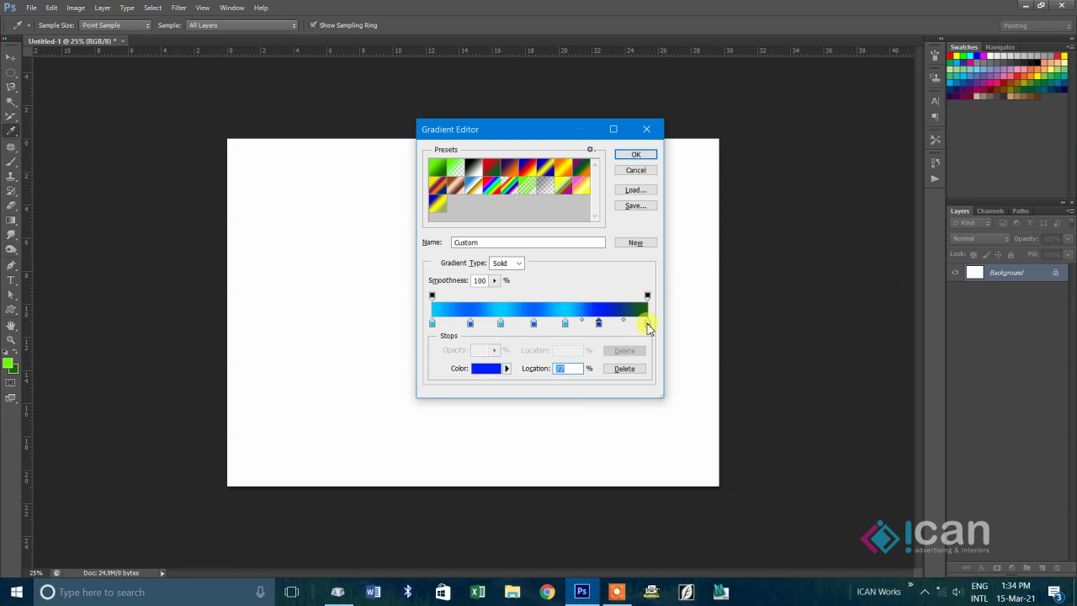
- Accept the custom gradient and apply it as a linear gradient diagonally from the canvas's upper left to its lower right
click(628, 154)
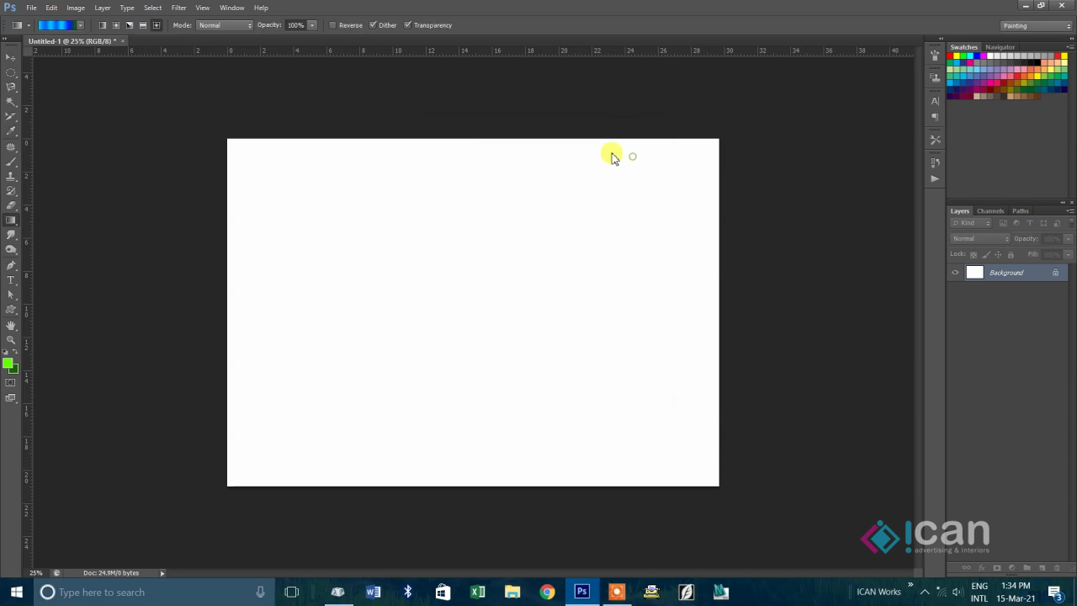
click(103, 26)
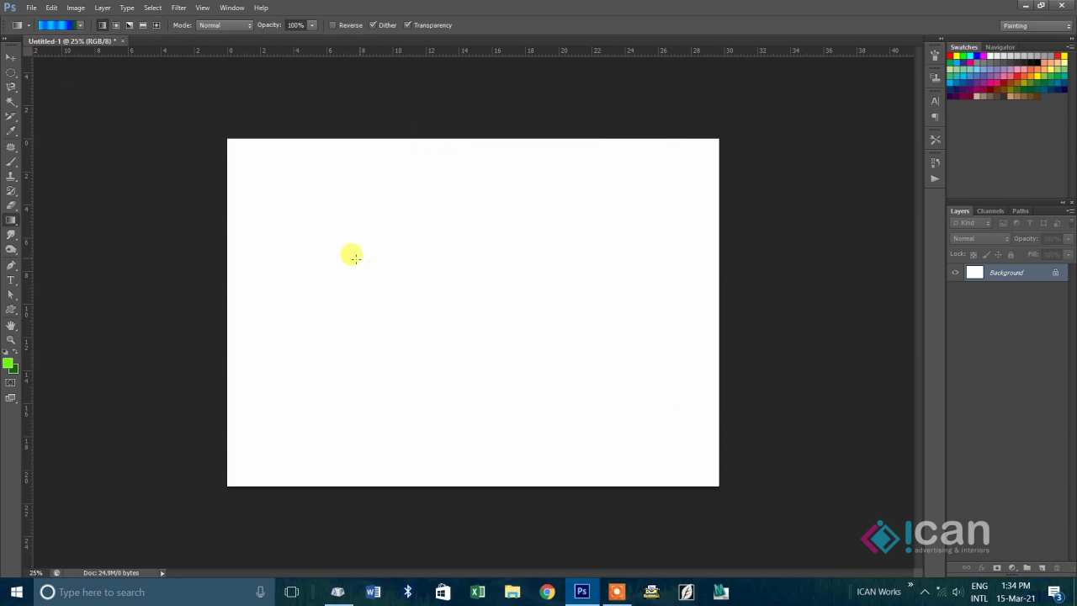
drag(270, 221, 704, 417)
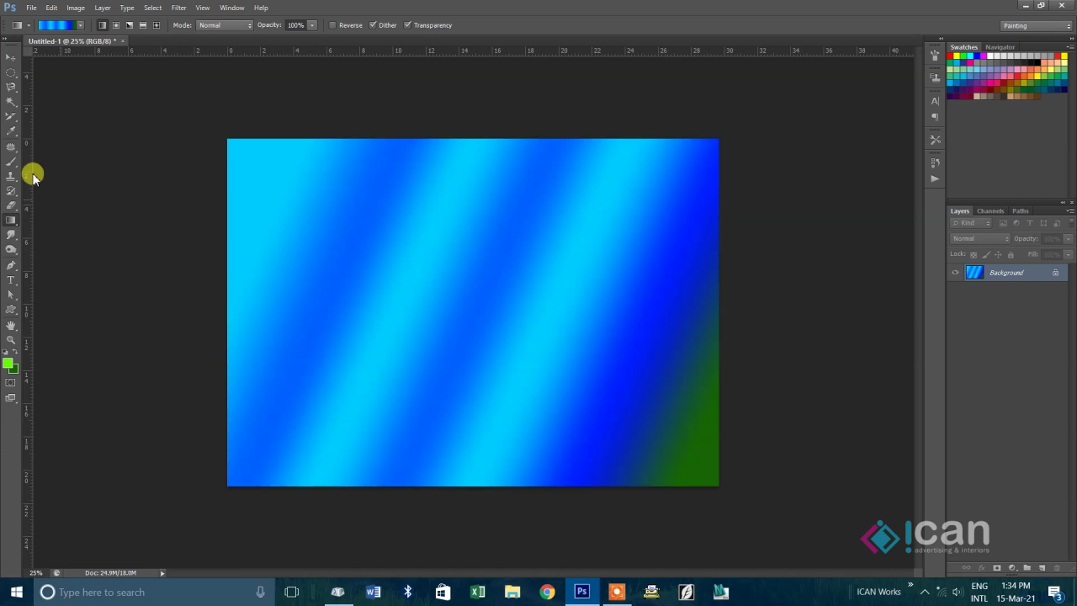
- Edit the gradient again and add opacity stops of 5% at location 11% and 100% at location 30%
click(54, 27)
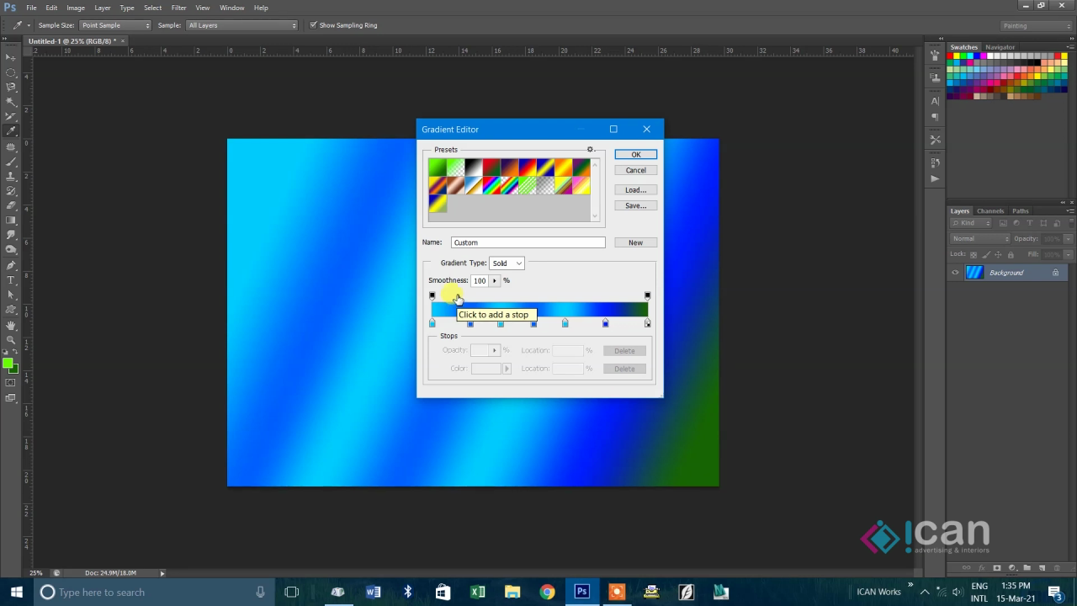
click(457, 299)
click(497, 354)
drag(493, 365, 442, 369)
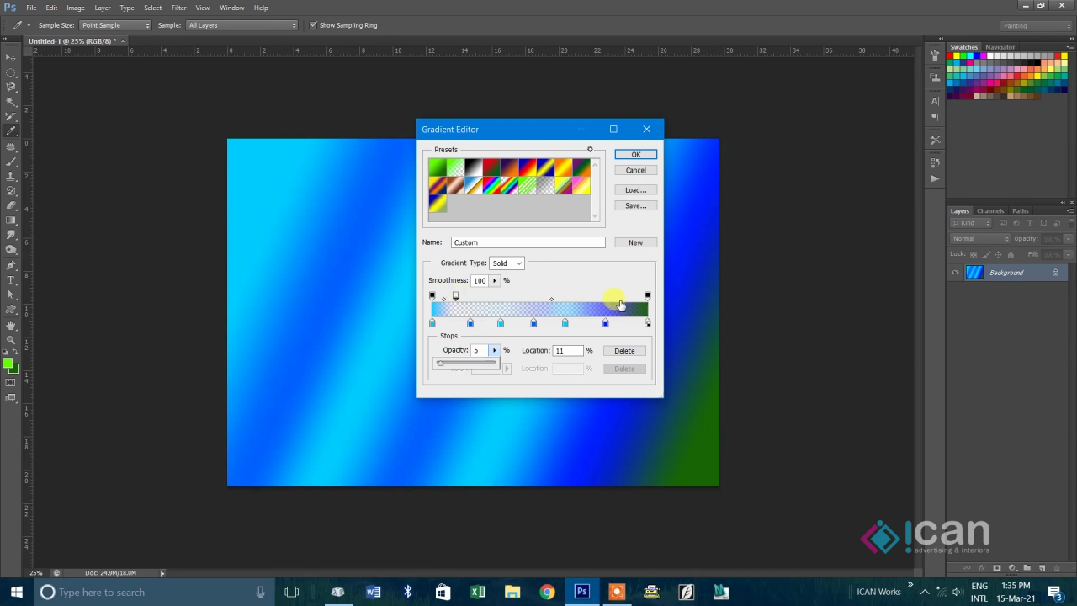
click(499, 298)
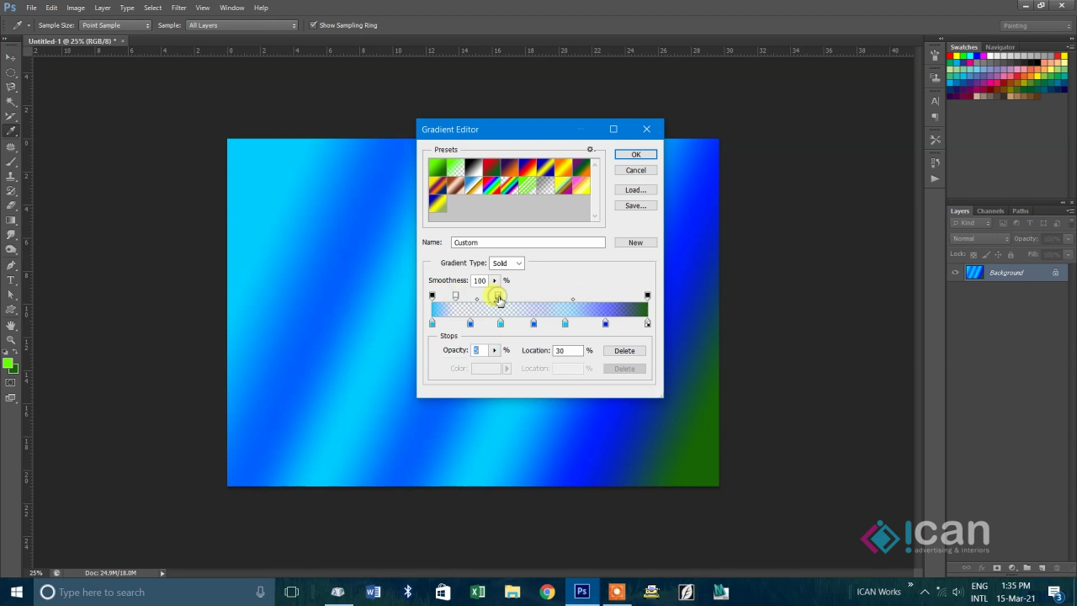
click(498, 350)
drag(493, 364, 563, 371)
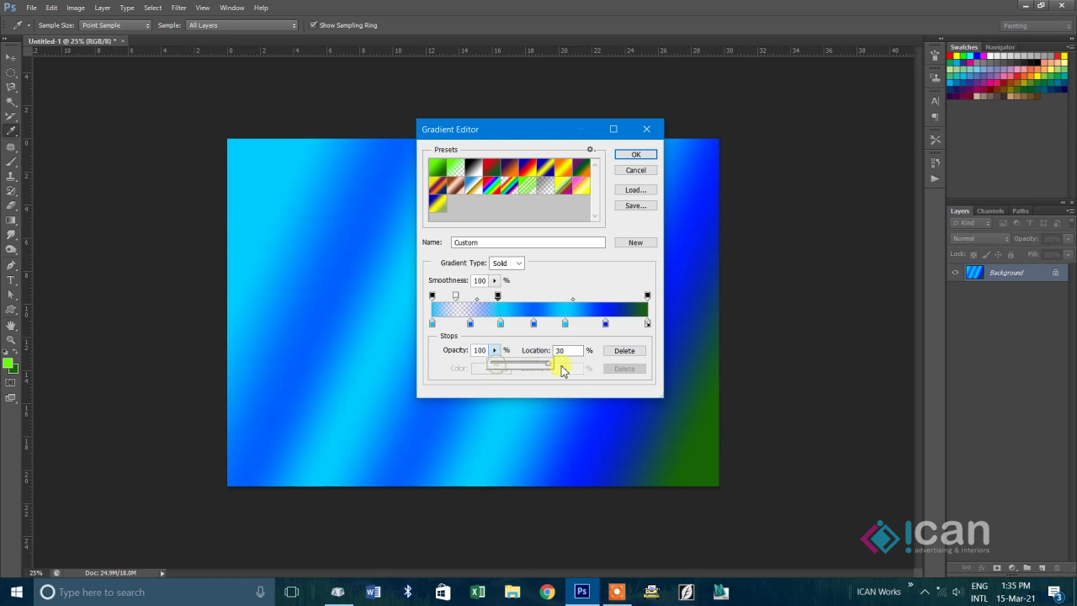
- Add three more opacity stops along the second half of the gradient, set in order to 0%, 100% and 0% opacity
click(534, 297)
click(495, 350)
drag(495, 363, 432, 365)
click(572, 297)
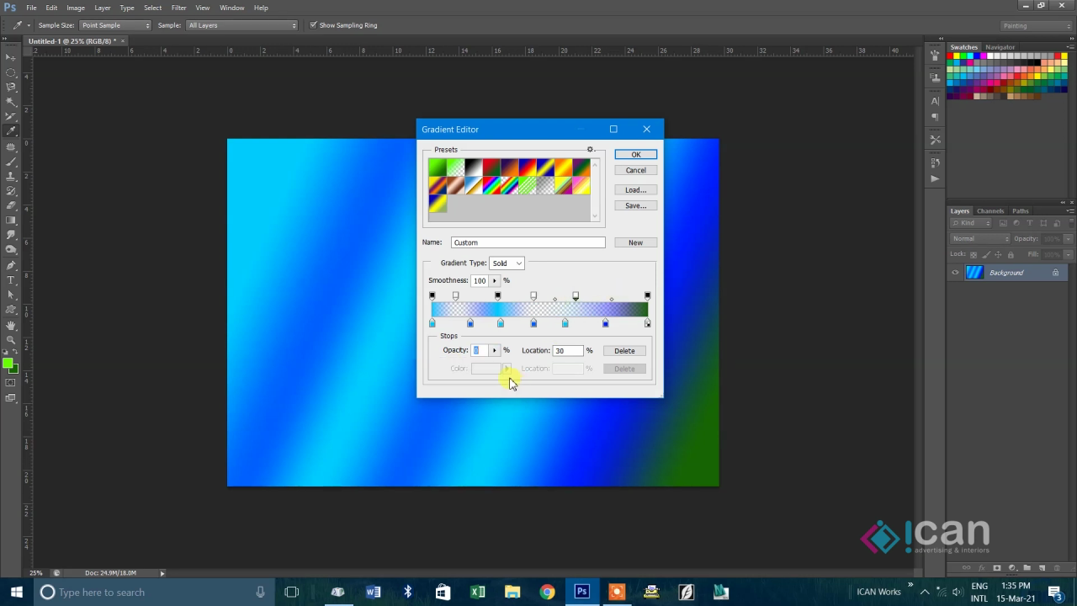
click(495, 351)
drag(497, 365, 560, 364)
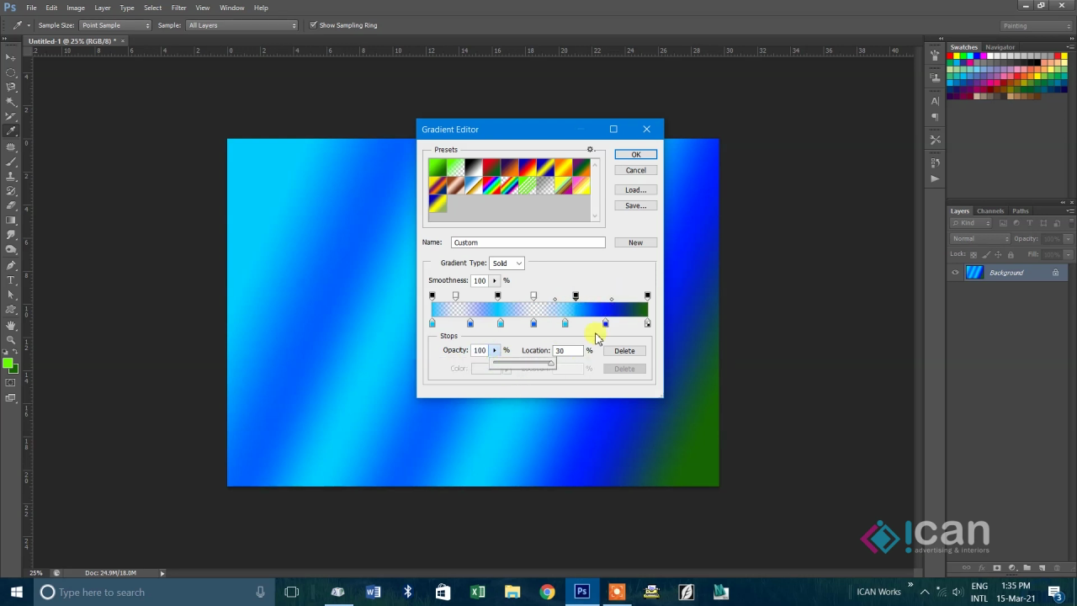
click(607, 299)
click(495, 350)
drag(495, 370, 425, 372)
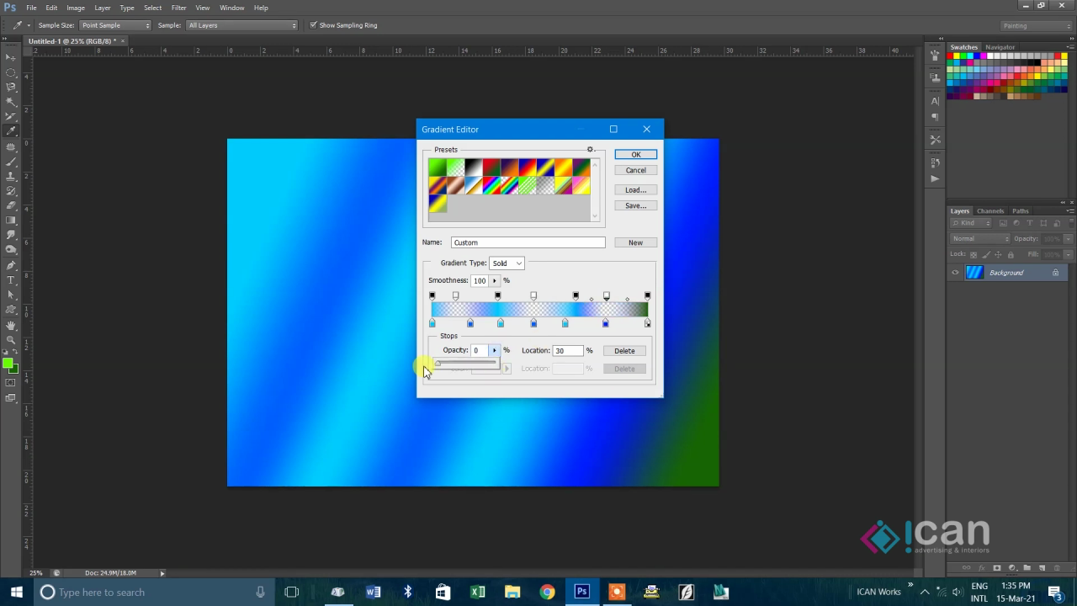
- Accept the partly transparent gradient and apply it twice across the canvas, first horizontally and again at a slight upward slant
click(636, 154)
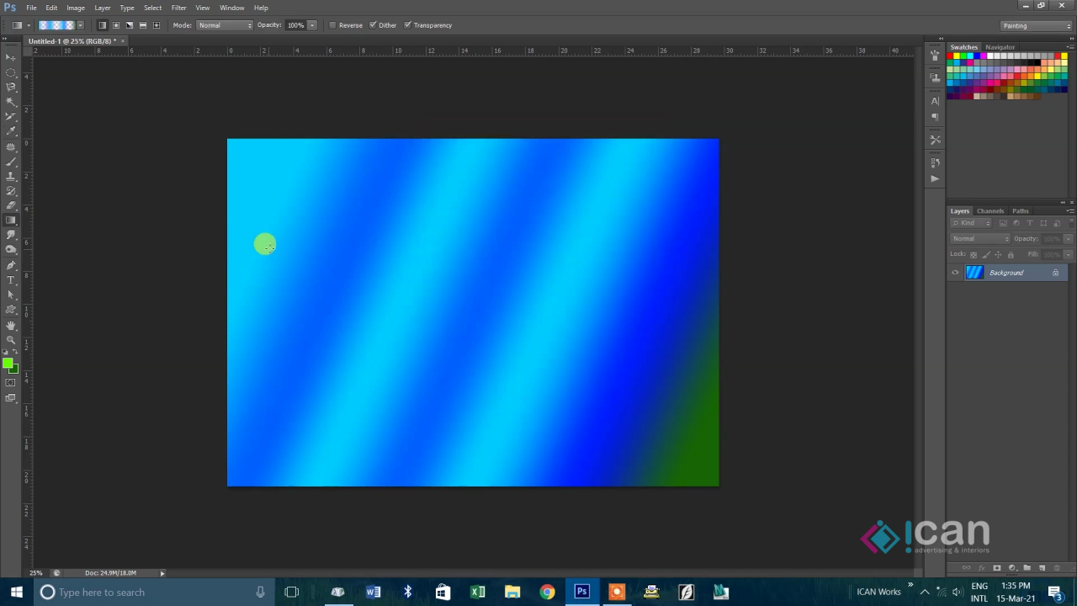
drag(303, 319, 781, 312)
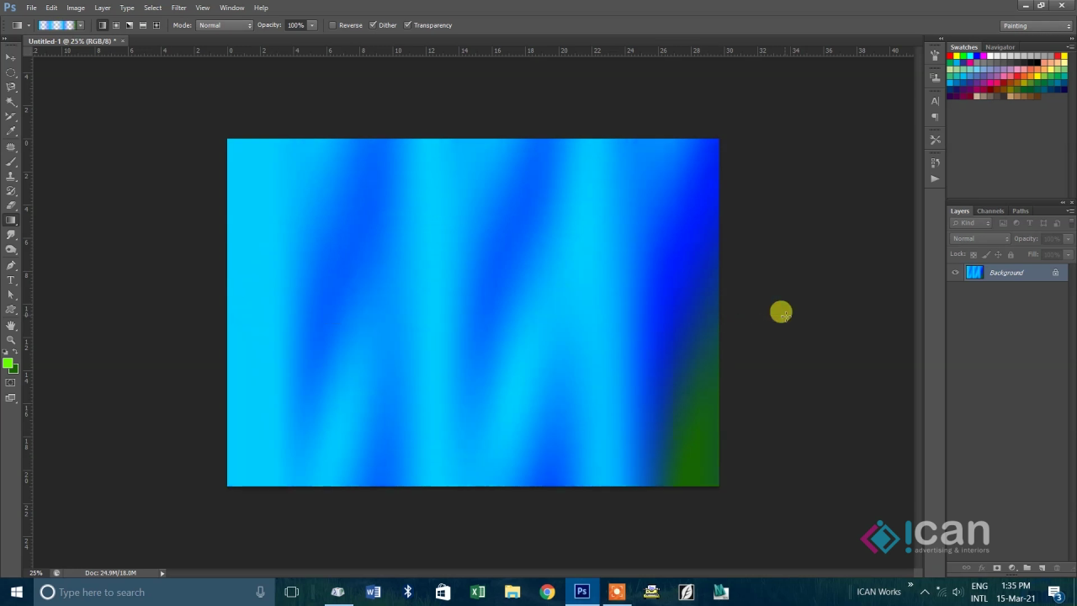
drag(286, 357, 810, 259)
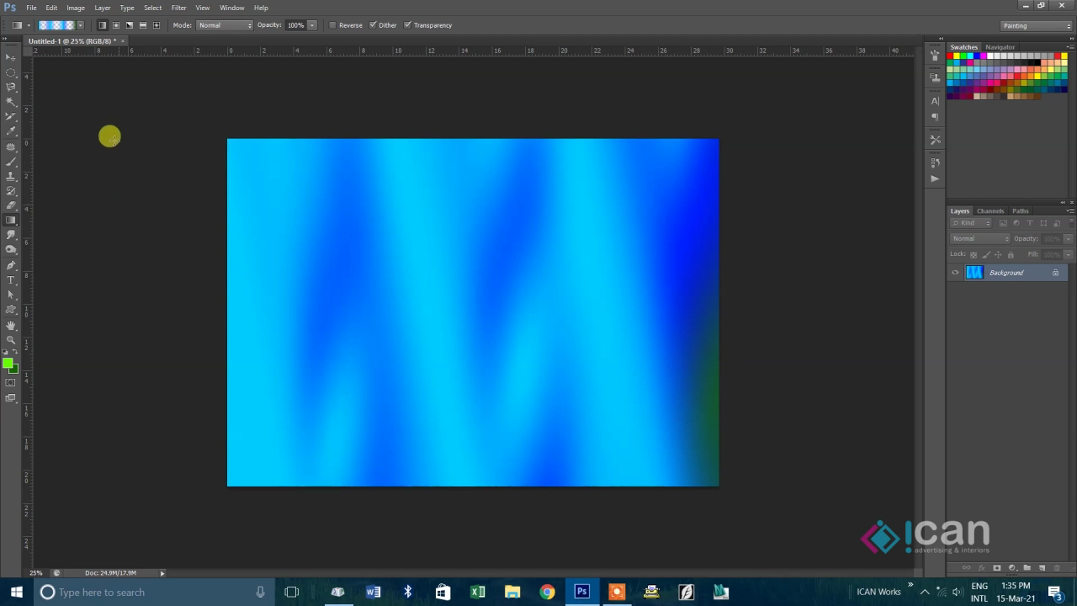
- Reopen the gradient for editing and remove its first four intermediate colour stops, keeping the deep-blue stop near the end
click(69, 25)
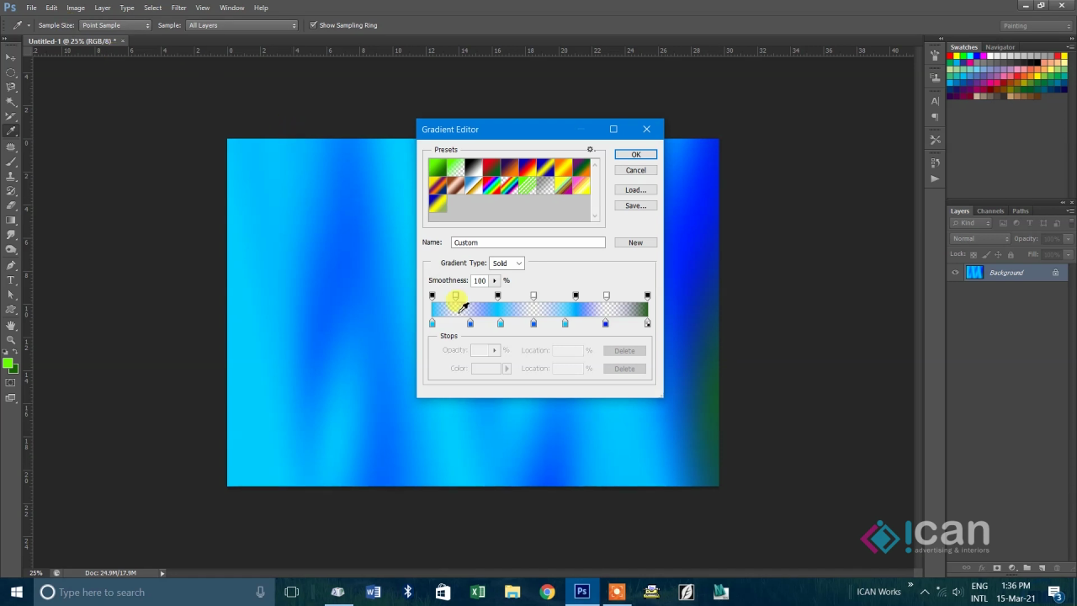
click(471, 326)
drag(471, 327, 480, 367)
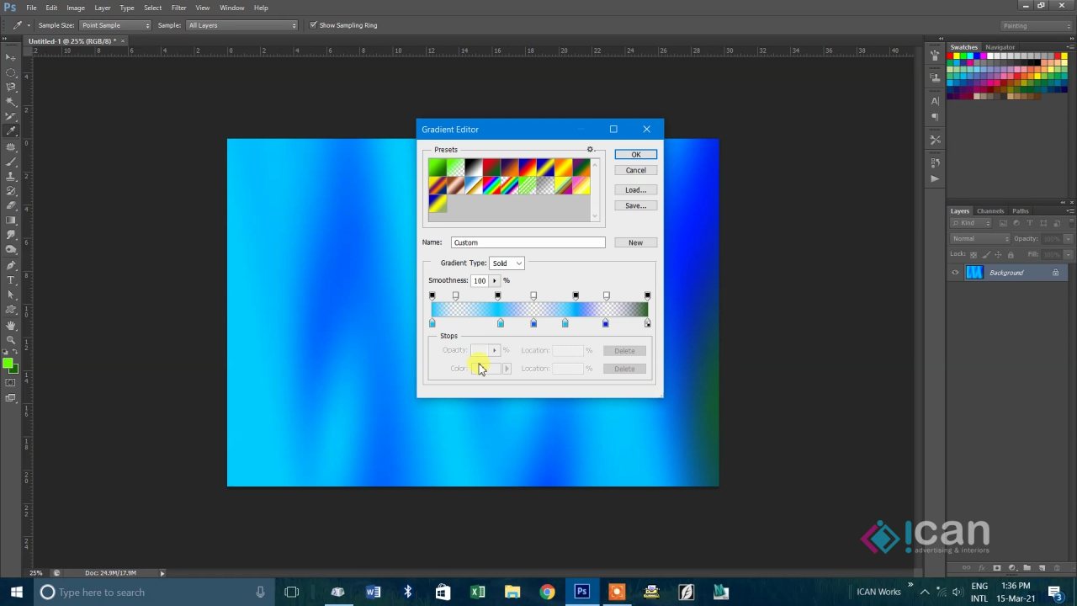
click(503, 325)
drag(503, 326, 501, 402)
click(534, 325)
drag(535, 326, 547, 385)
drag(565, 327, 563, 440)
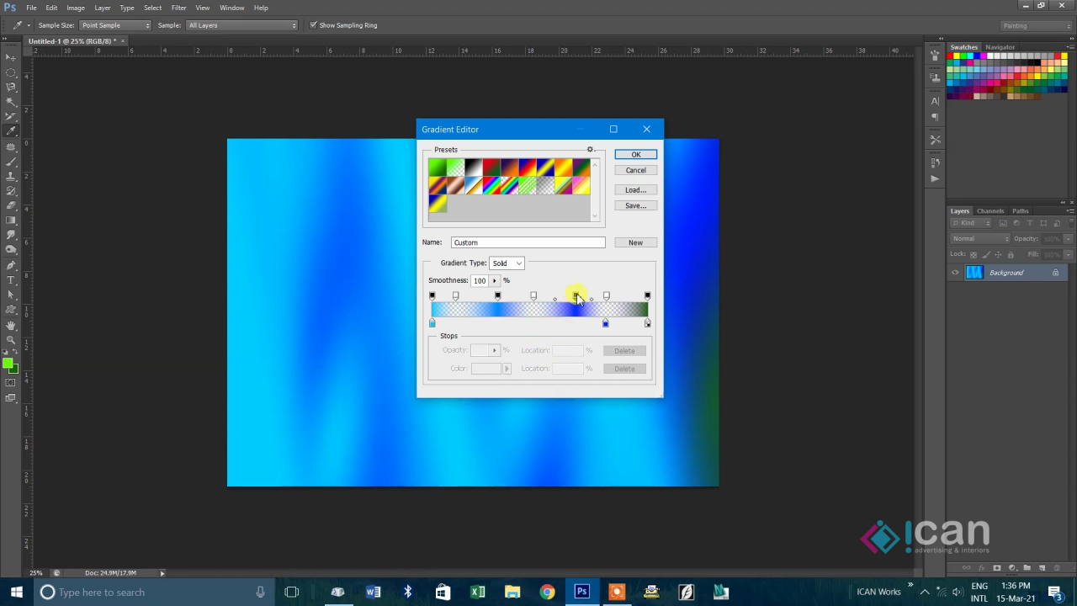
- Remove all five intermediate opacity stops from the gradient
drag(577, 297, 583, 235)
drag(535, 295, 554, 233)
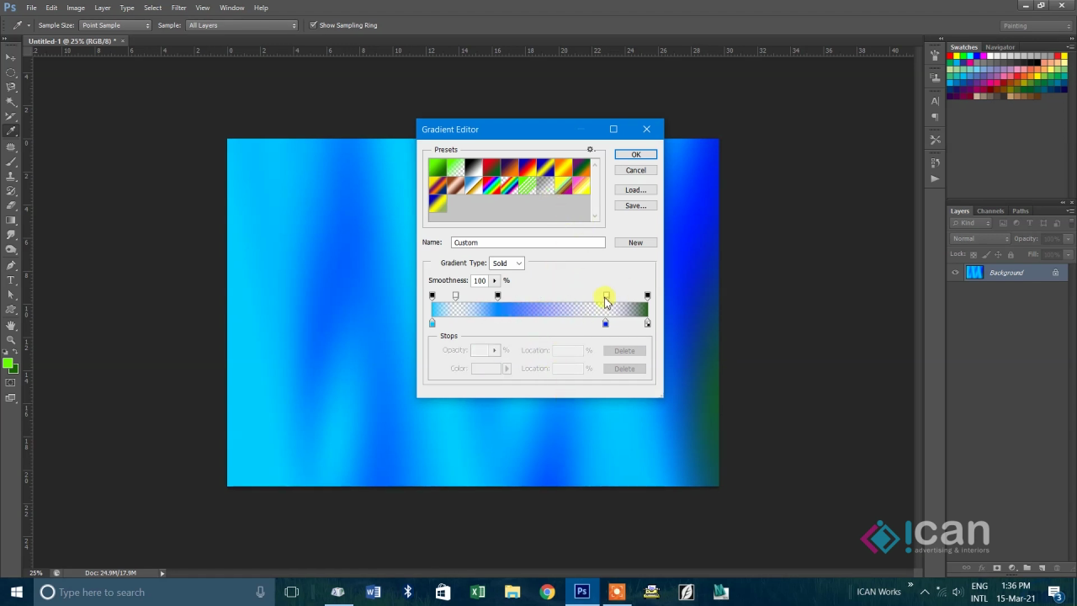
drag(606, 296, 601, 204)
drag(456, 297, 477, 238)
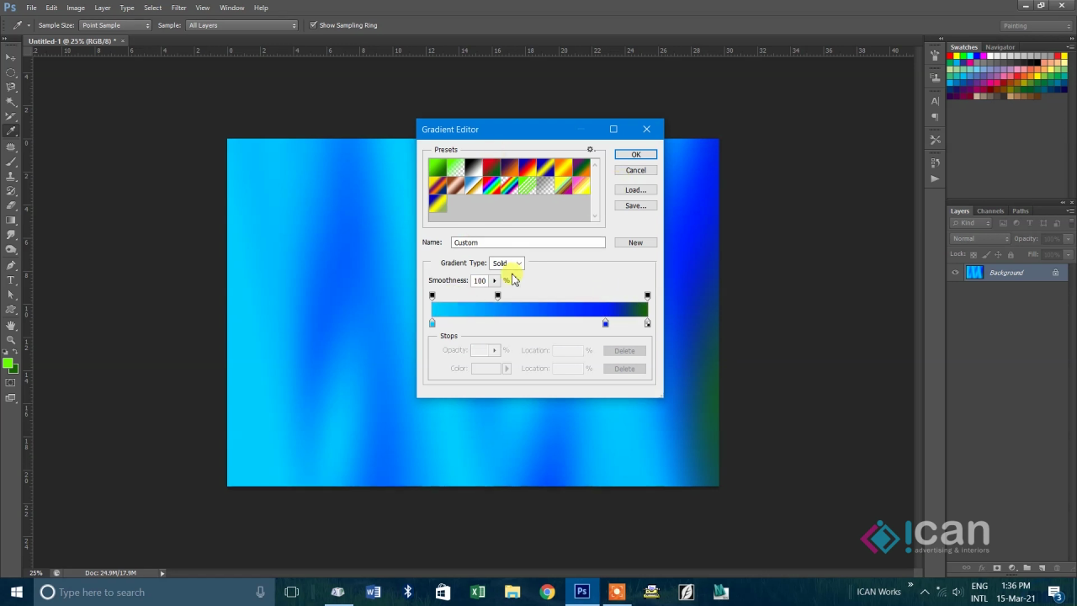
drag(498, 296, 527, 212)
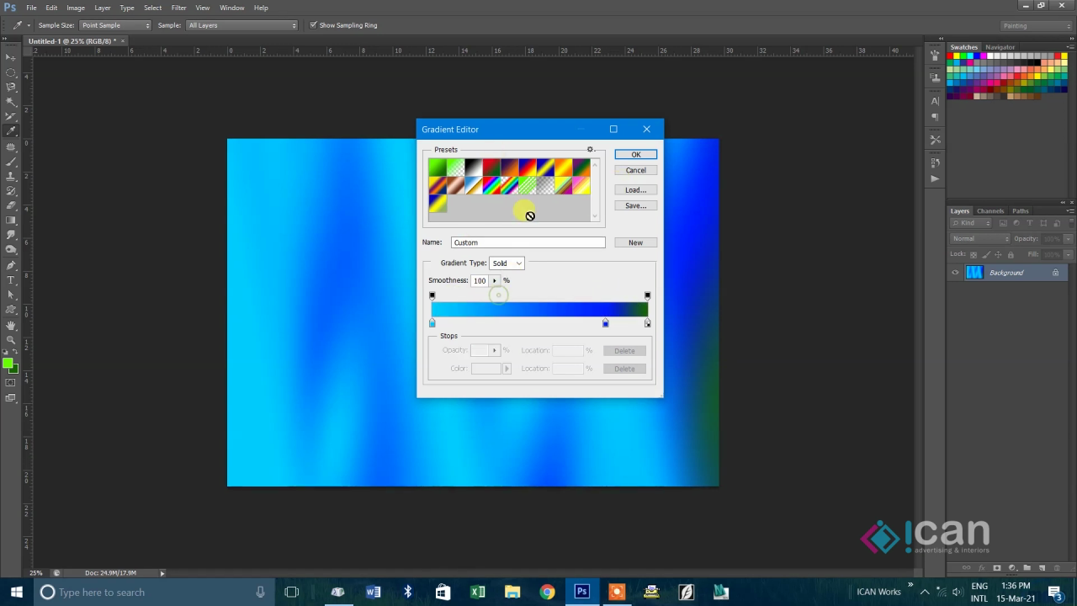
- Remove the remaining deep-blue colour stop and apply the light-blue-to-green gradient diagonally across the canvas
drag(604, 327, 599, 376)
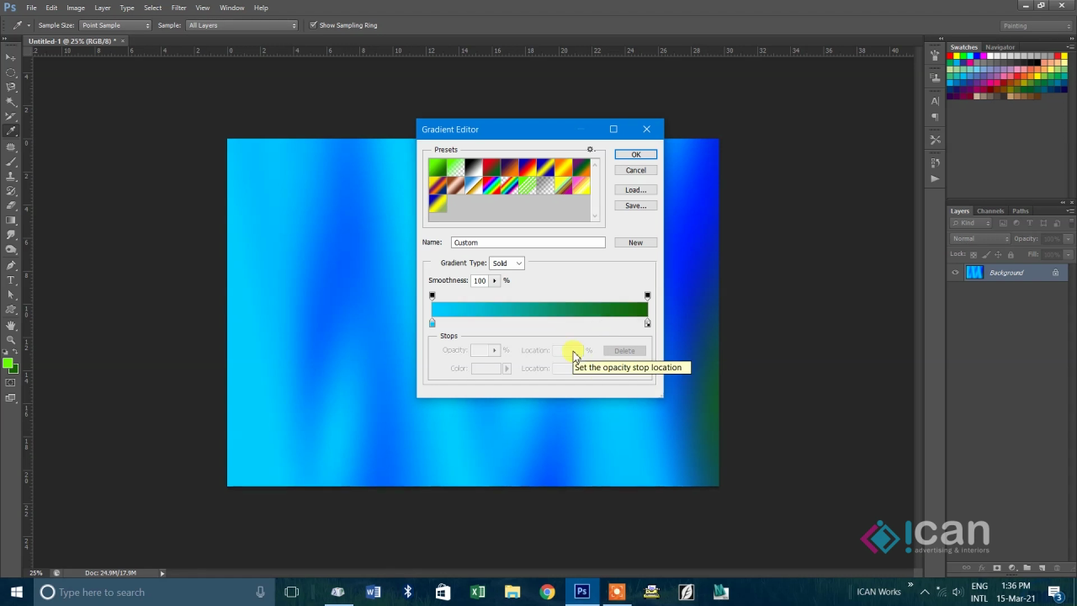
click(646, 154)
drag(270, 231, 880, 456)
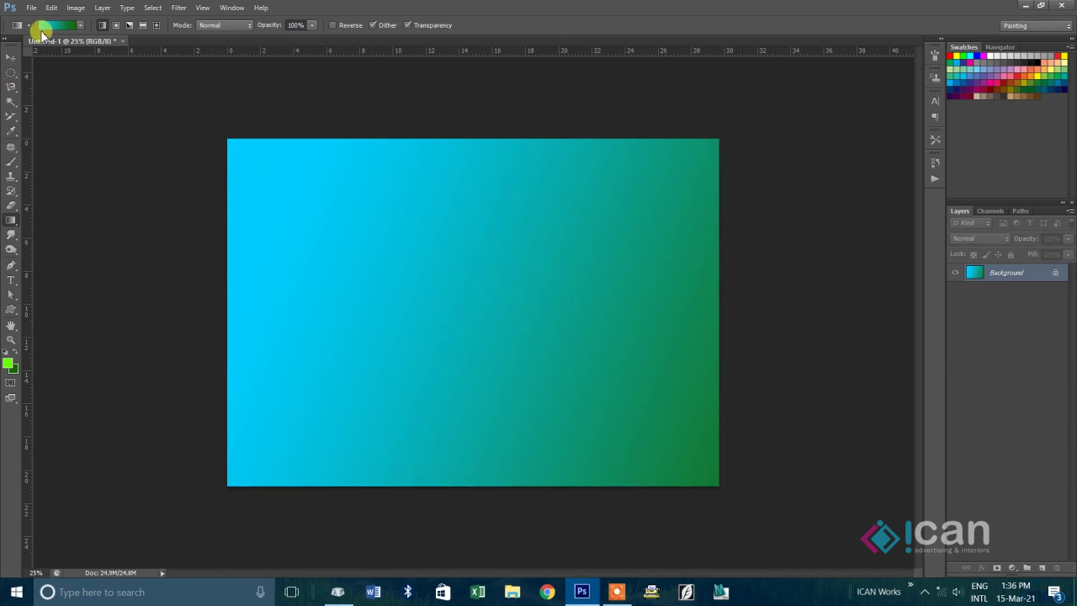
- Switch the gradient type to Noise and randomize its colours until a purple, pink and red pattern comes up
click(61, 25)
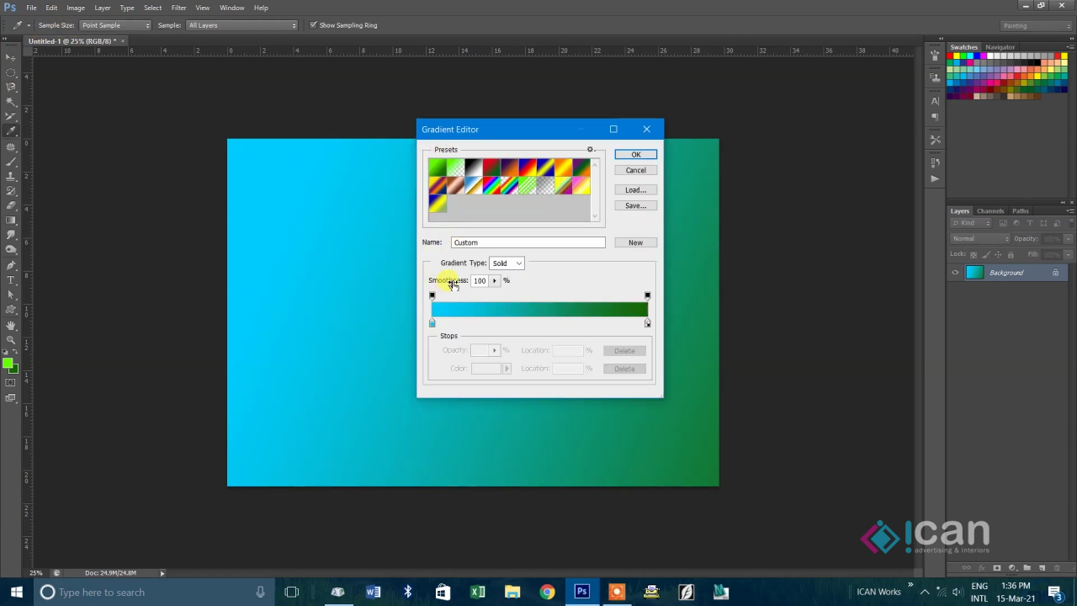
click(508, 265)
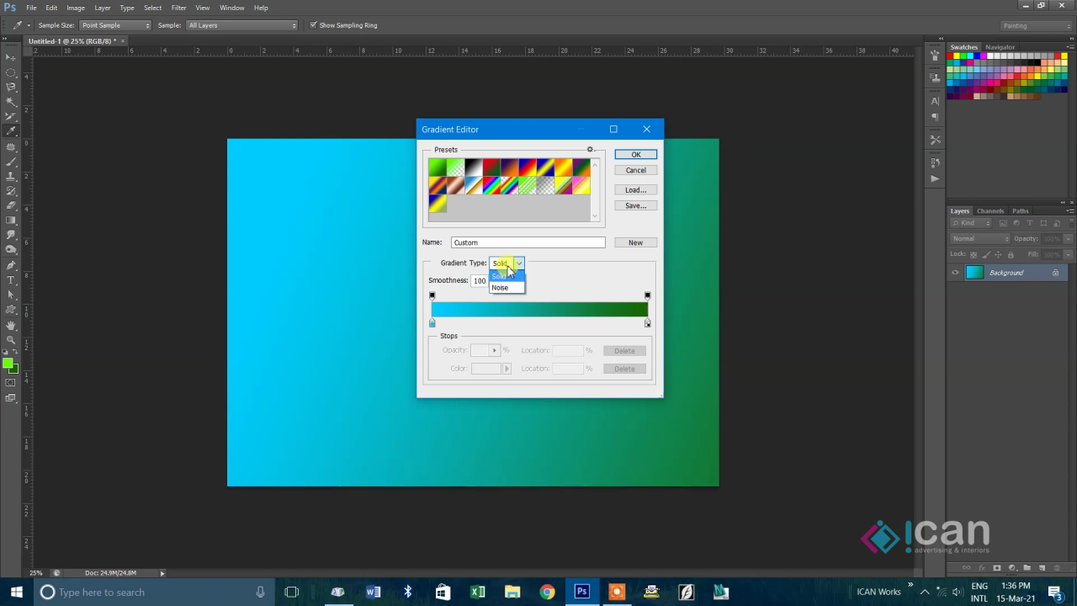
click(513, 288)
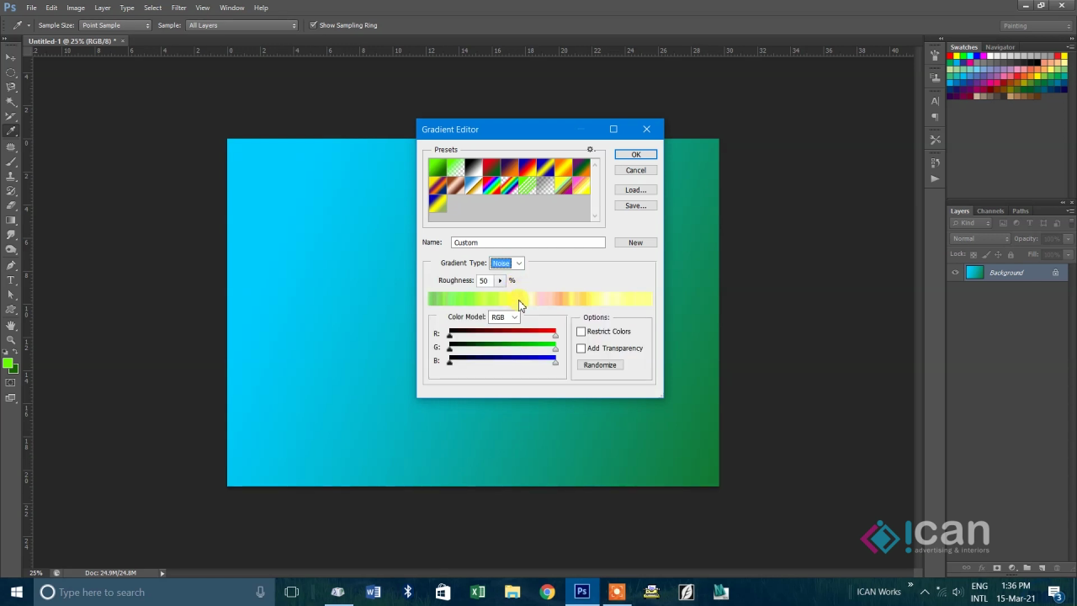
click(614, 368)
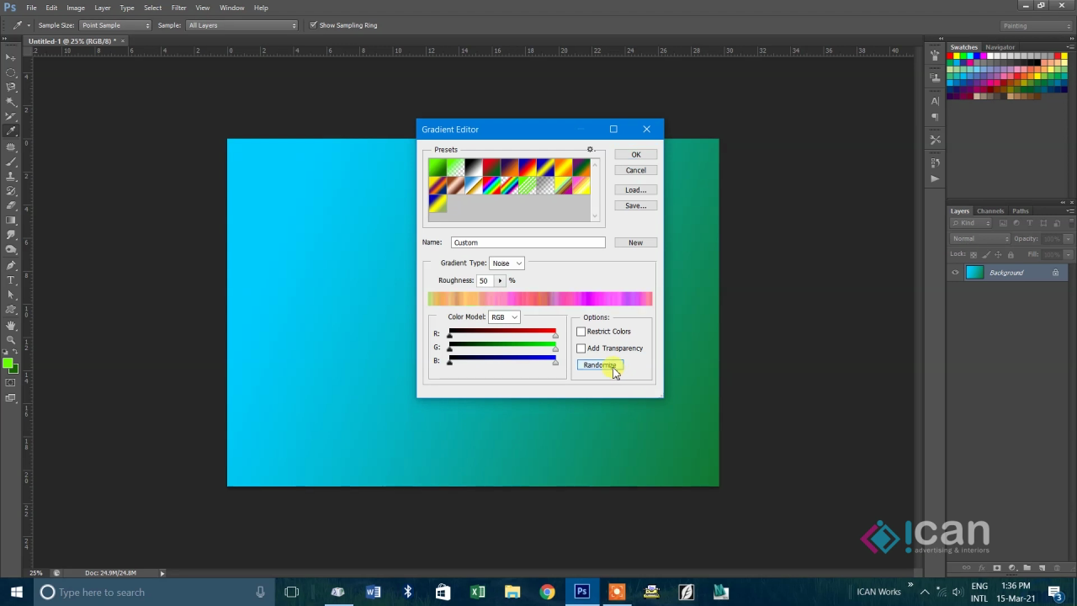
click(613, 369)
click(614, 368)
click(613, 368)
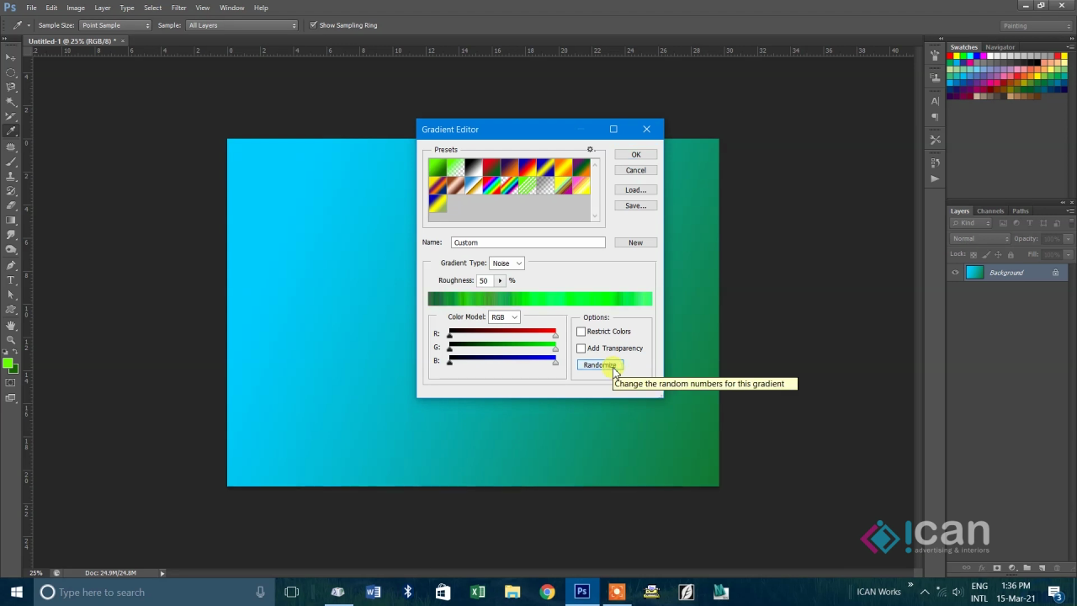
click(614, 368)
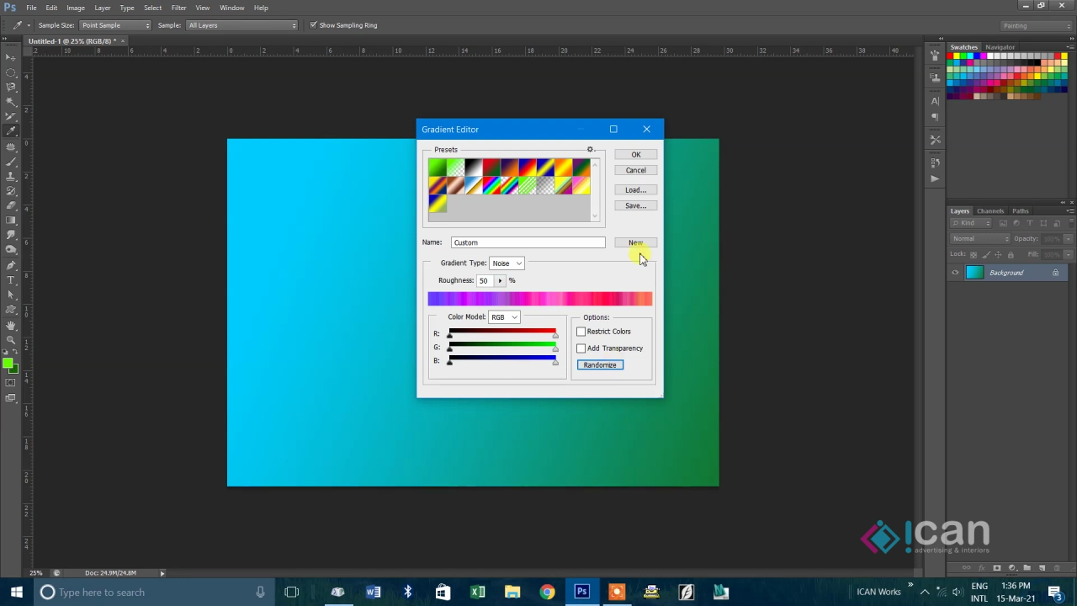
- Accept the noise gradient and apply it diagonally across the canvas twice, the second time with a longer span
click(632, 154)
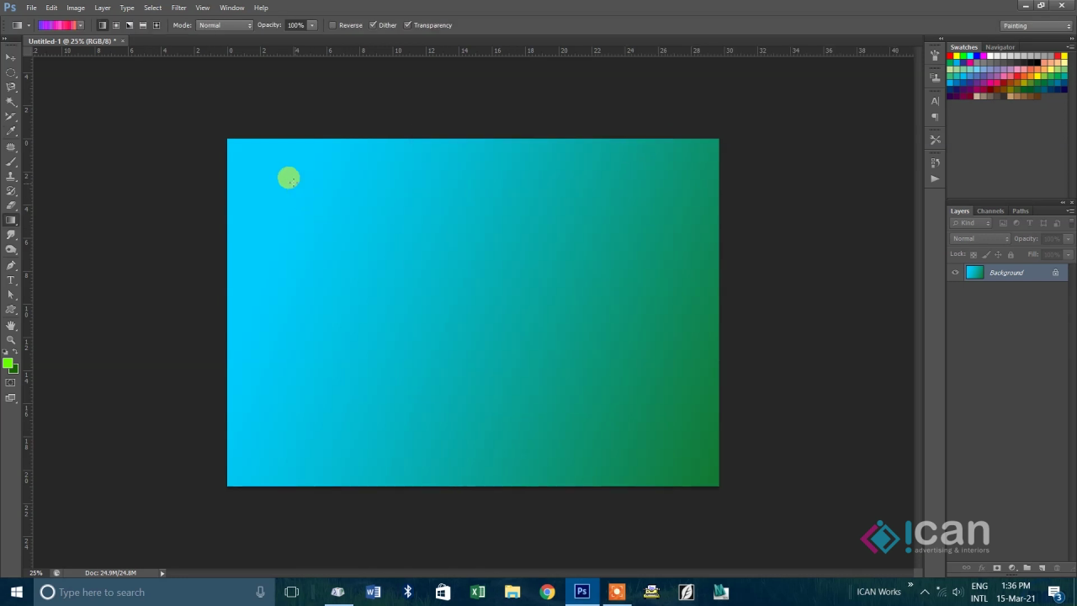
drag(303, 199, 711, 377)
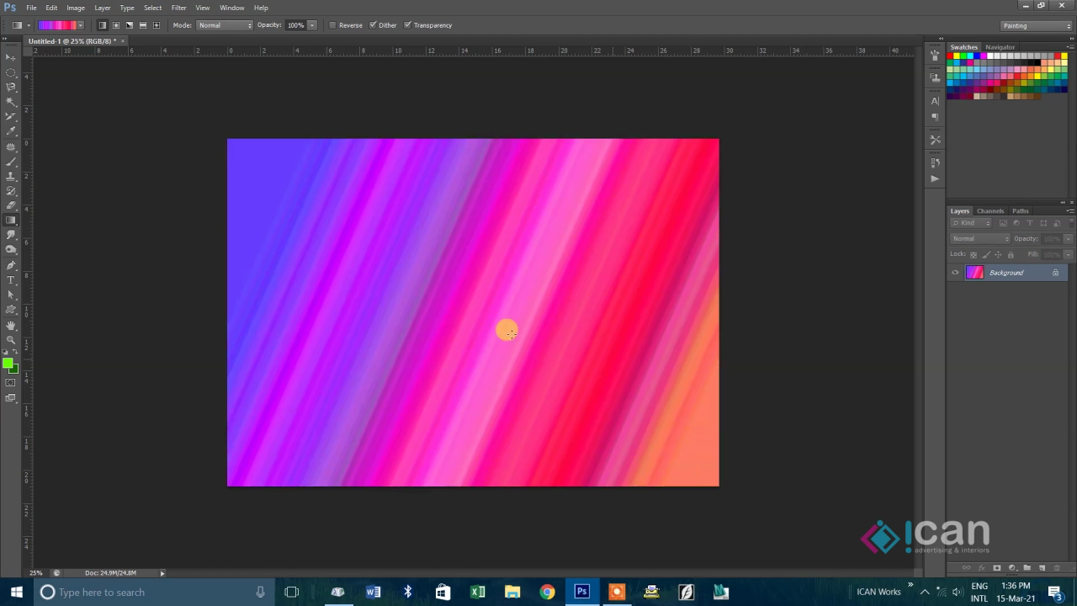
drag(246, 215, 758, 438)
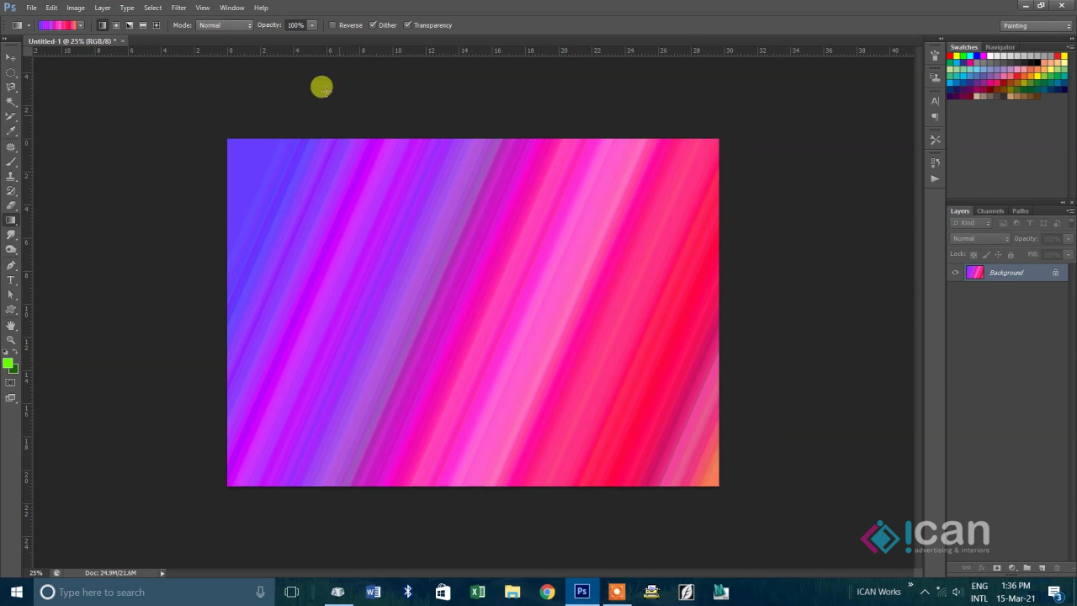
- Apply the noise gradient as a radial gradient twice, from near the canvas centre outwards to the lower-right corner
click(116, 25)
drag(399, 267, 852, 521)
drag(436, 266, 820, 468)
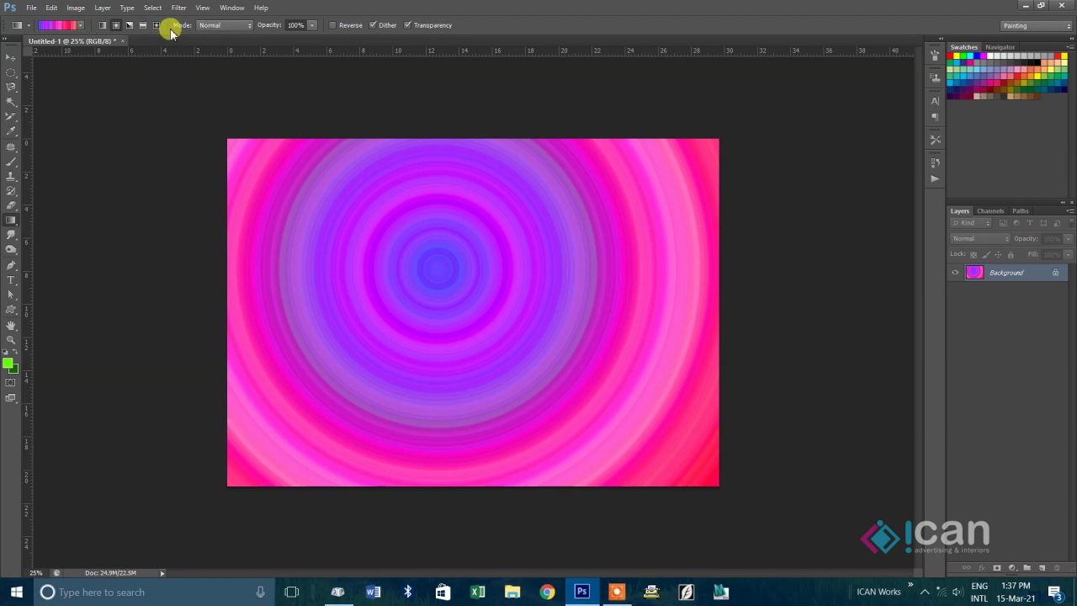
- Set the gradient's blending mode to Darken and apply a radial gradient from the upper-left area of the canvas
click(203, 26)
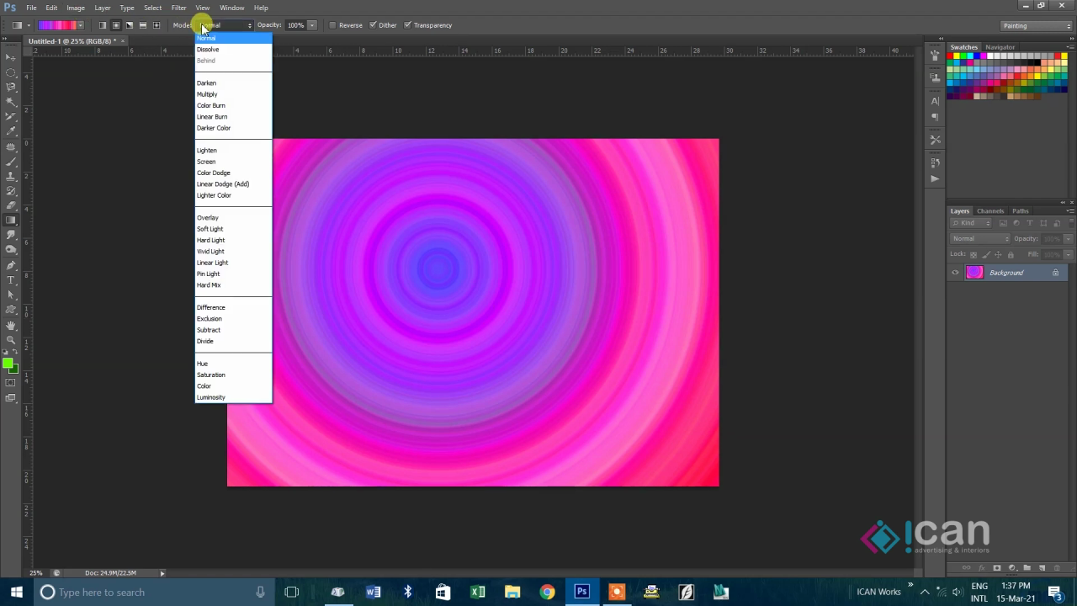
click(221, 85)
drag(342, 209, 594, 395)
- Set the gradient's blending mode to Multiply and layer several radial gradients from different points on the canvas
click(238, 27)
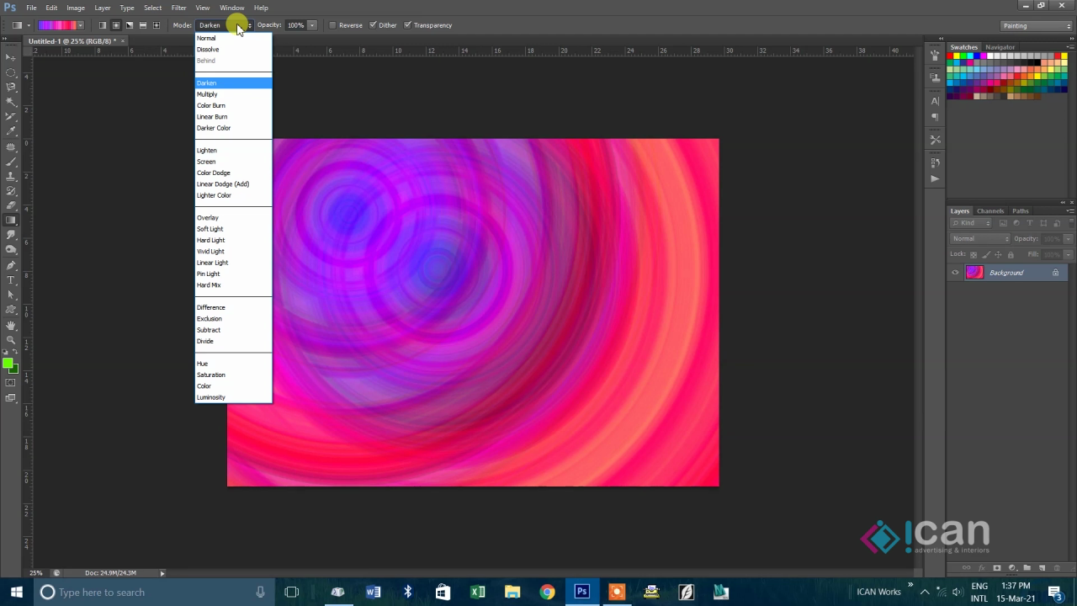
click(211, 95)
drag(513, 258, 688, 404)
drag(496, 317, 783, 215)
drag(692, 173, 547, 434)
drag(660, 398, 272, 296)
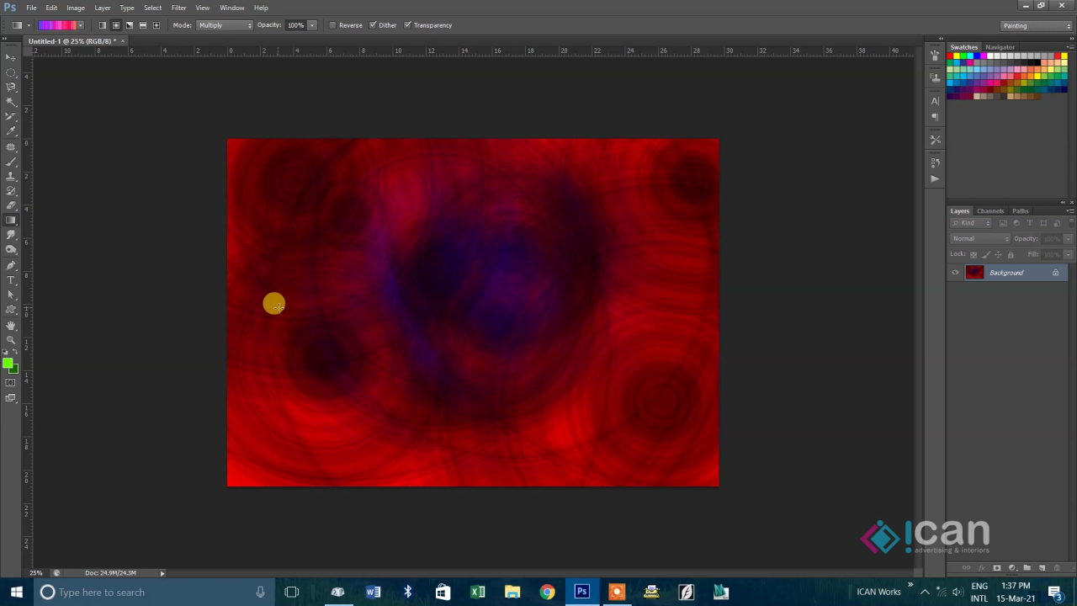
- Set the gradient's blending mode to Screen and apply several radial gradients across the dark red canvas
click(221, 24)
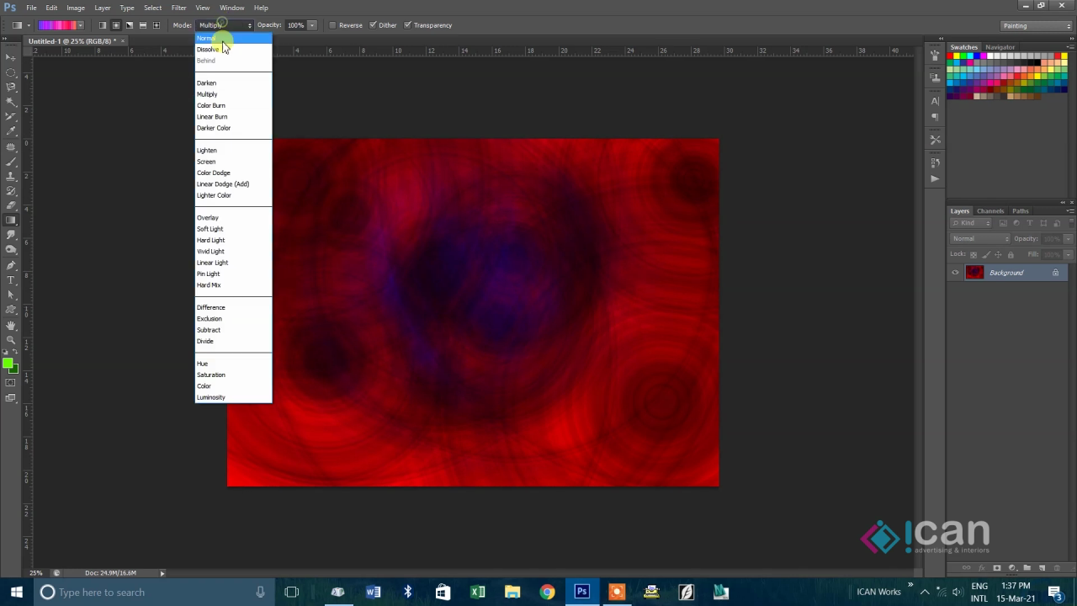
click(206, 161)
drag(444, 238, 682, 446)
drag(305, 244, 709, 500)
drag(528, 274, 740, 455)
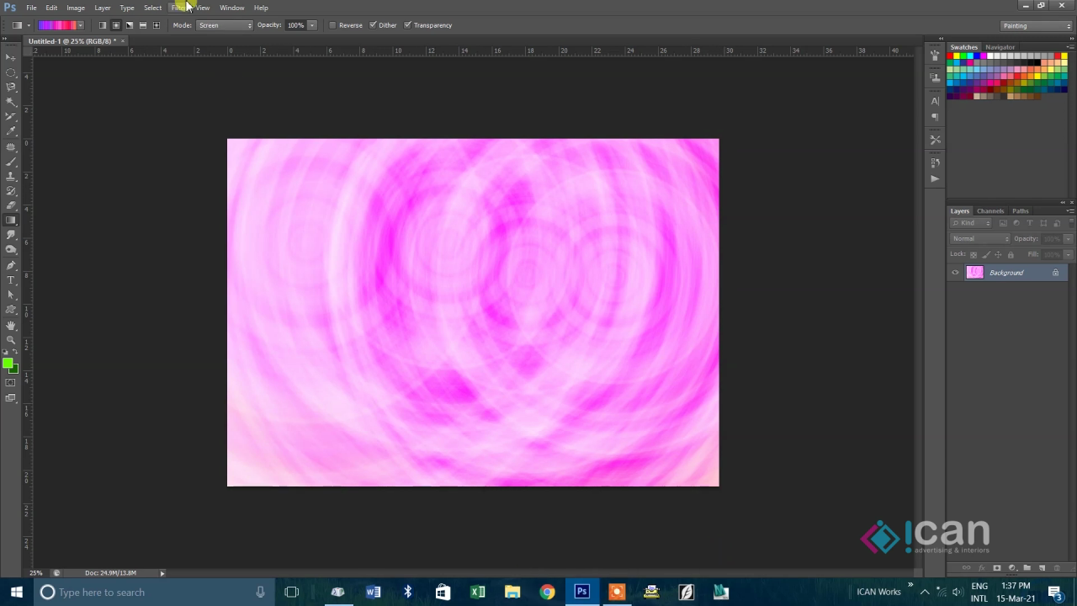
- Switch the noise gradient's colour model to HSB, limit its hue range to yellow through cyan and raise its minimum brightness
click(58, 25)
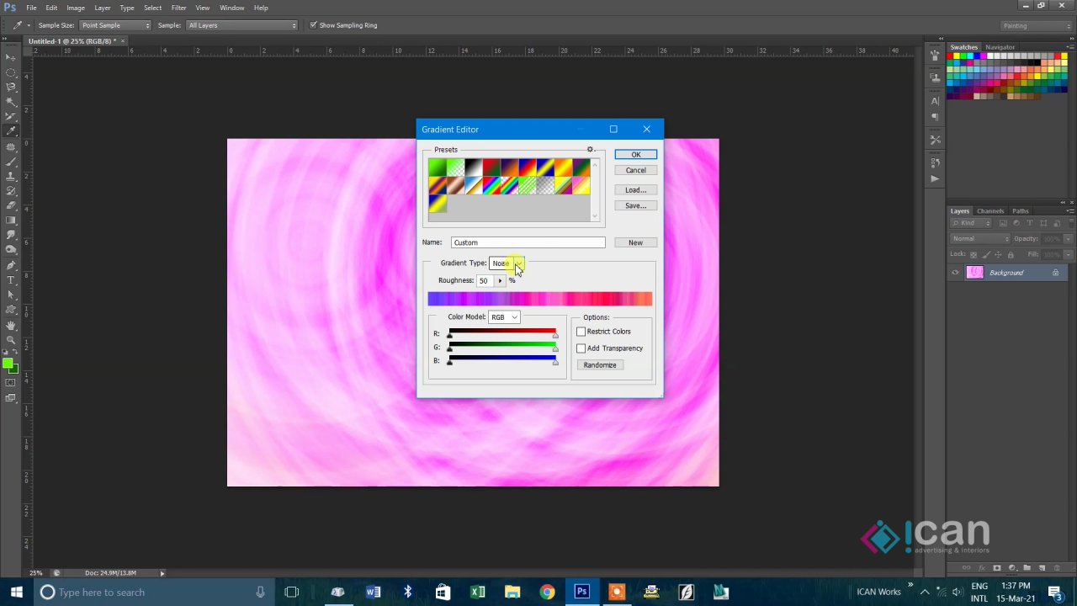
click(508, 321)
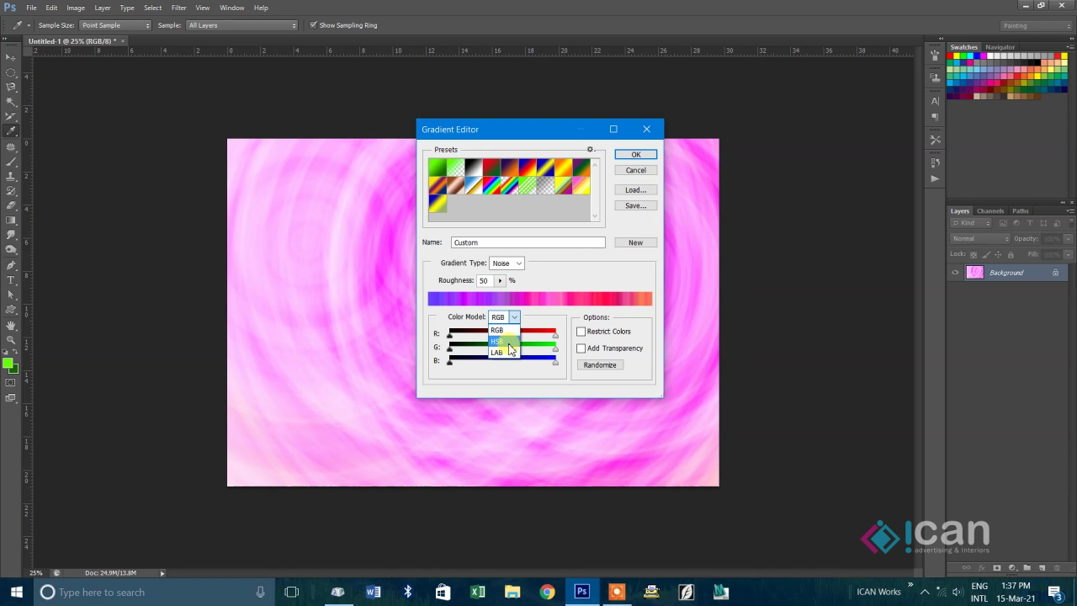
click(508, 343)
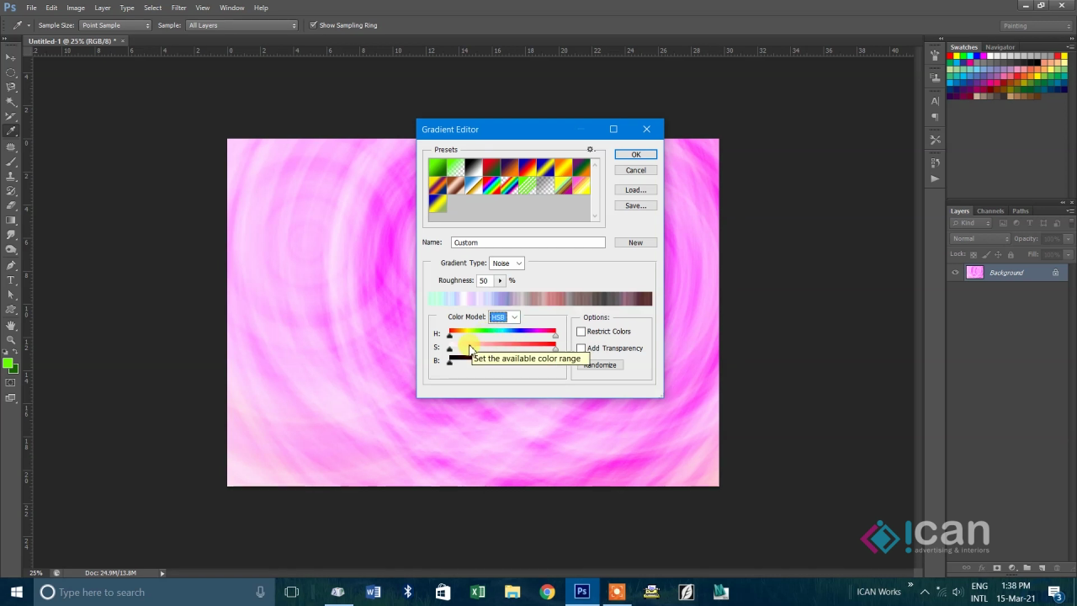
drag(451, 335, 472, 335)
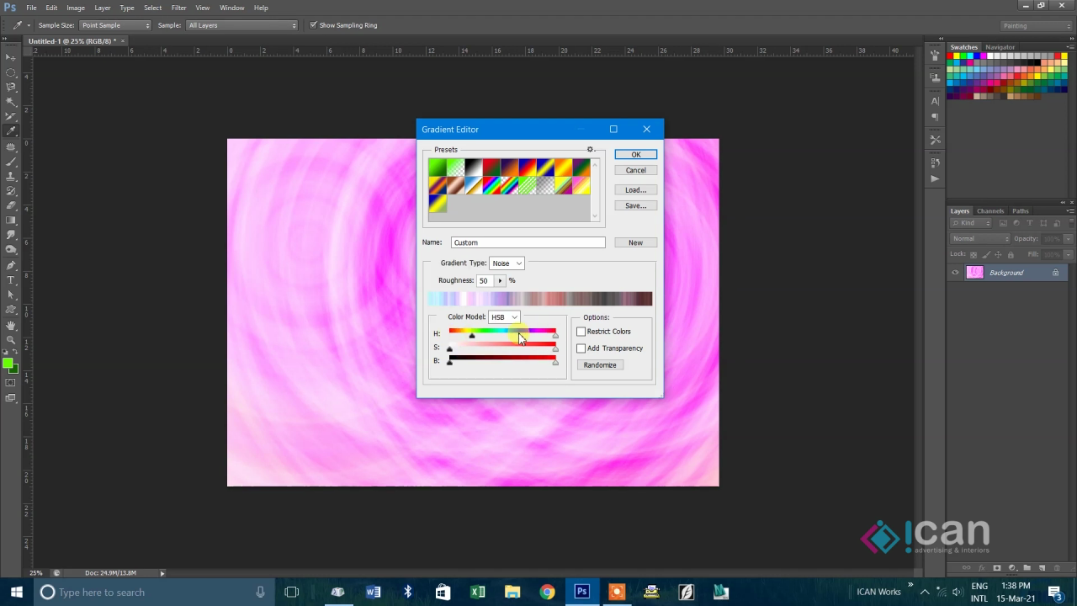
drag(553, 337, 504, 339)
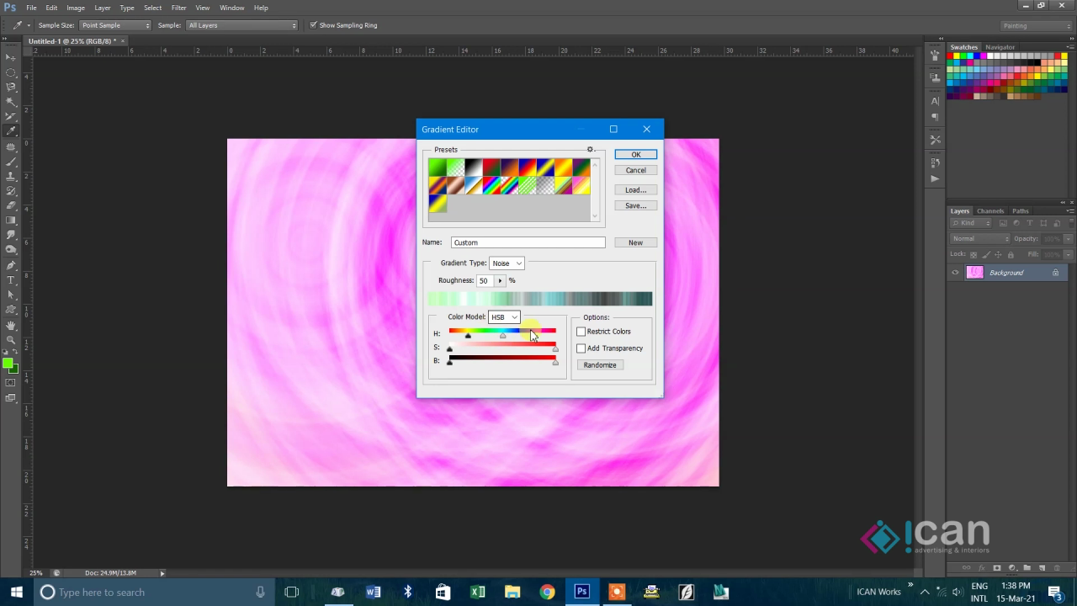
drag(548, 357, 570, 364)
drag(451, 362, 559, 365)
- Randomize the noise gradient until a green and olive pattern comes up, accept it and apply it radially across the canvas
click(599, 366)
click(600, 366)
click(600, 366)
click(601, 367)
click(600, 367)
click(600, 366)
click(600, 366)
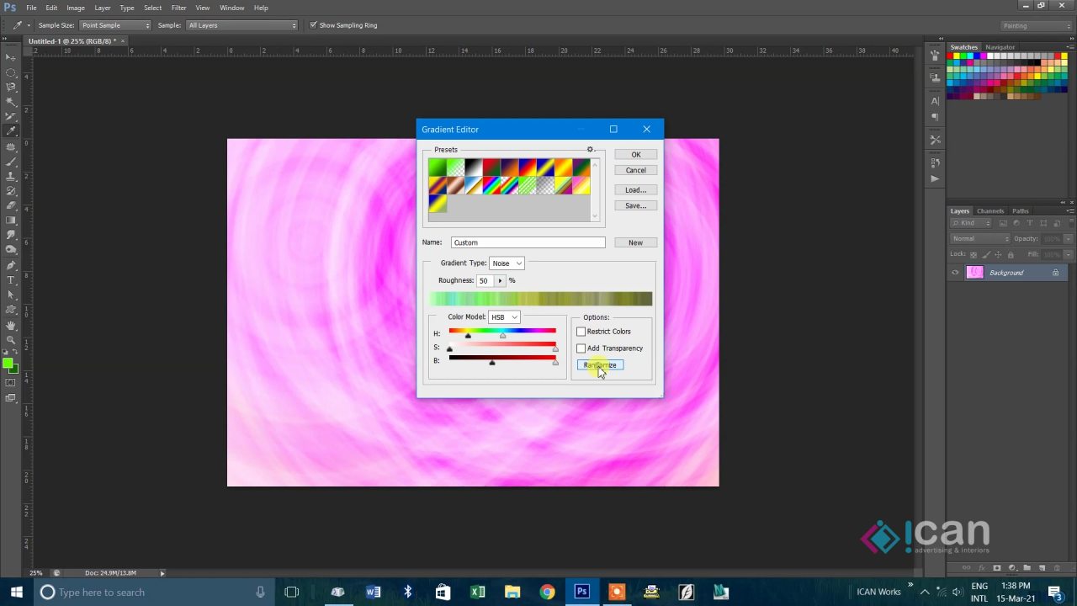
click(633, 156)
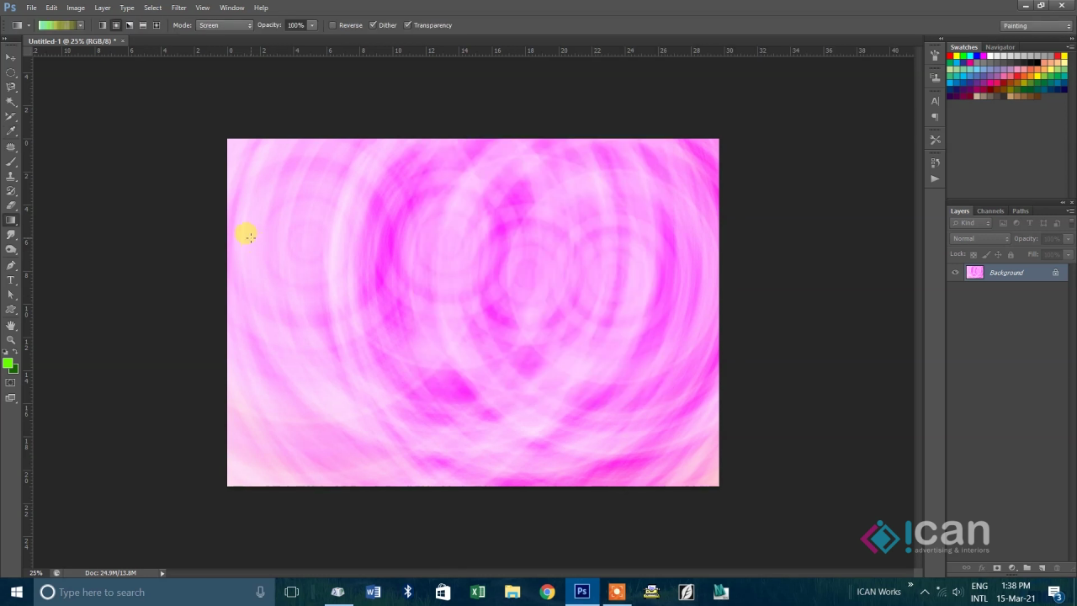
drag(242, 199, 796, 421)
- Set the blending mode to Normal and apply the green noise gradient twice as a linear gradient across the canvas
click(240, 24)
click(238, 37)
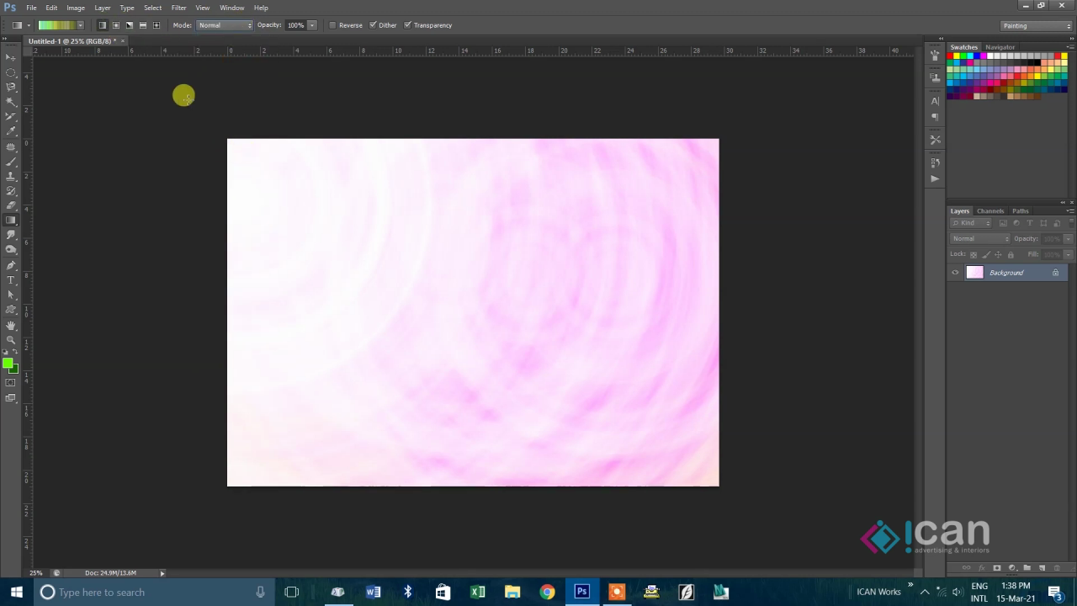
drag(256, 184, 683, 434)
drag(262, 233, 832, 362)
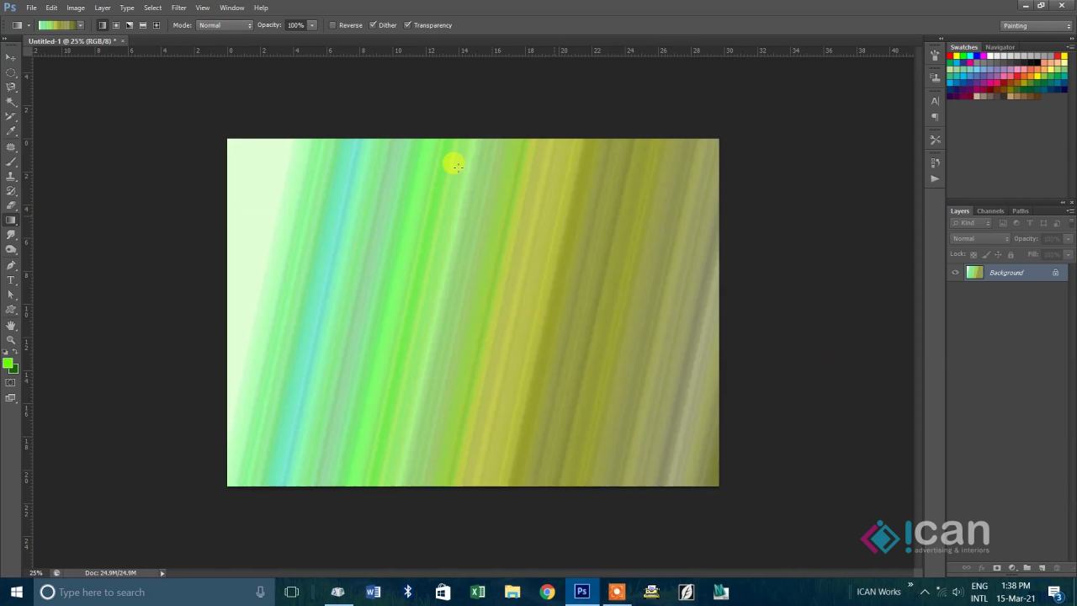
- Apply the green noise gradient radially three times, twice from the canvas's left half and once from its upper-right corner
click(116, 25)
drag(344, 216, 727, 423)
drag(355, 267, 620, 482)
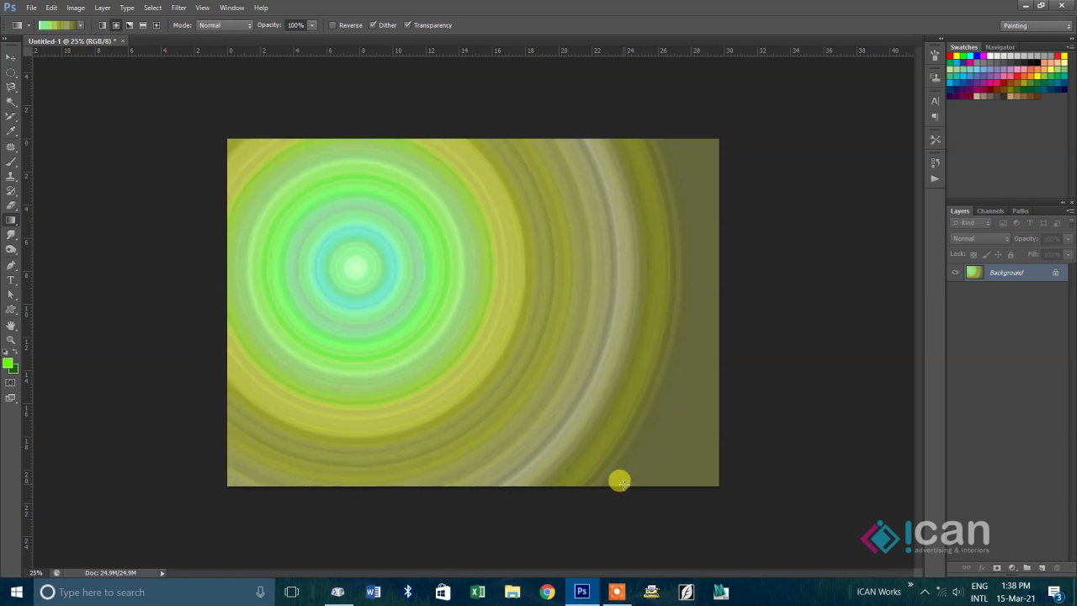
drag(674, 207, 257, 507)
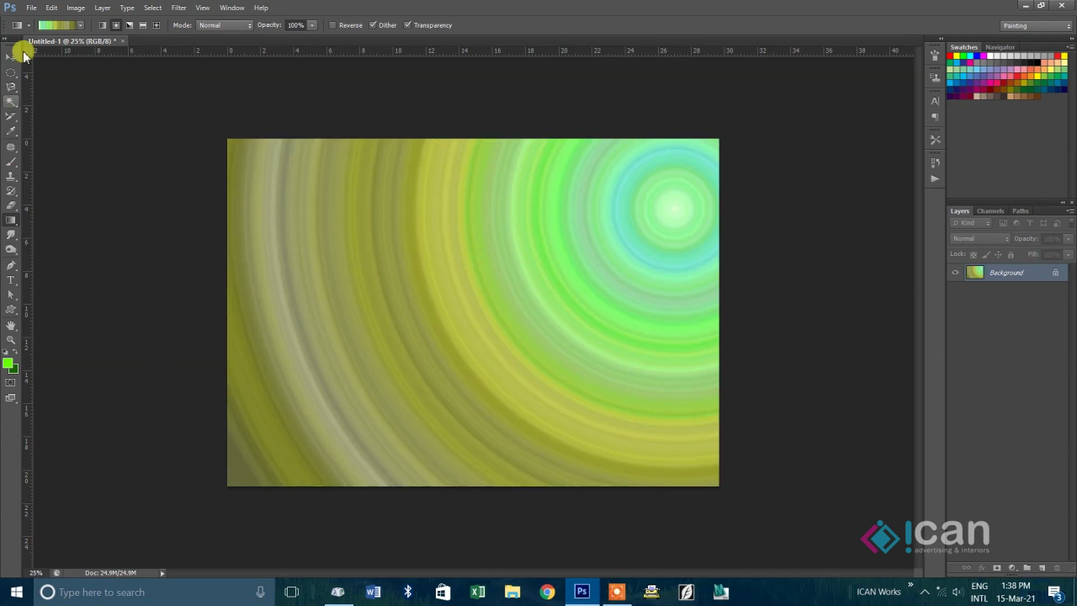
- Replace the gradient presets with the Metals set and apply the Brass gradient radially from the upper part of the canvas
click(80, 25)
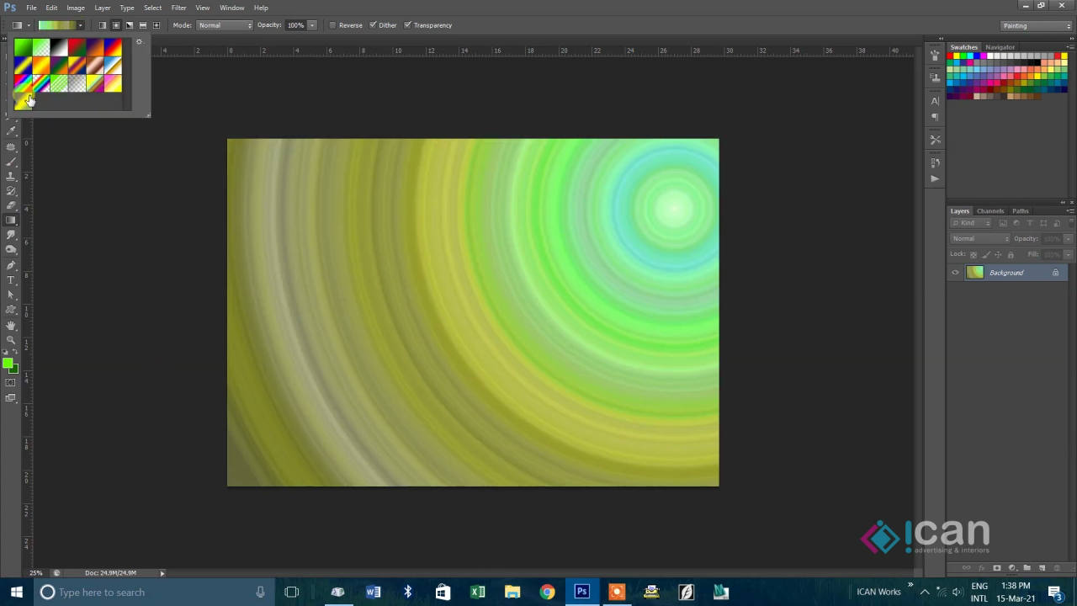
click(140, 45)
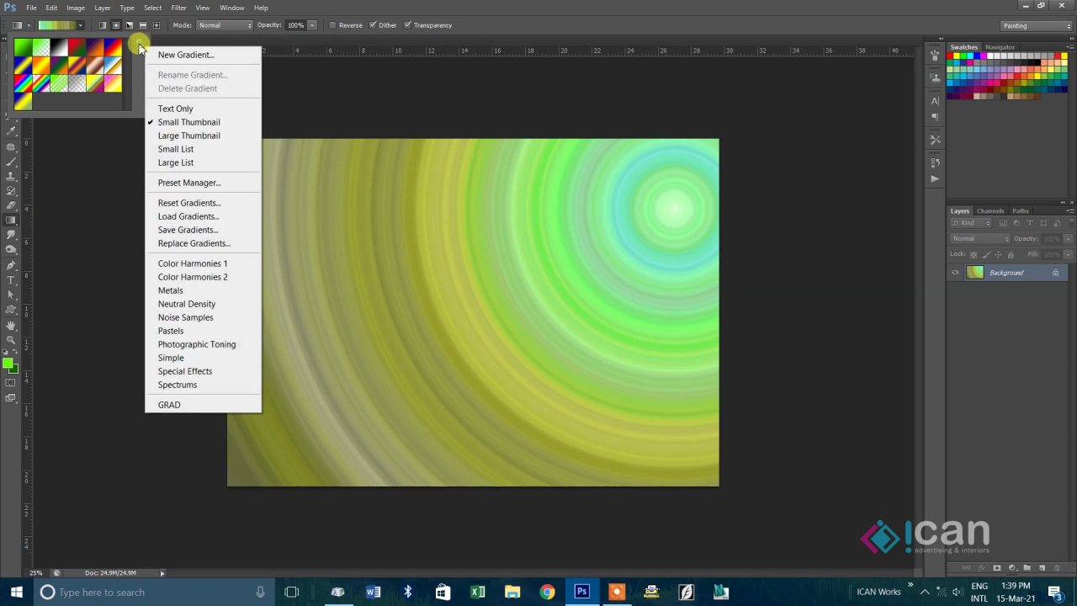
click(192, 292)
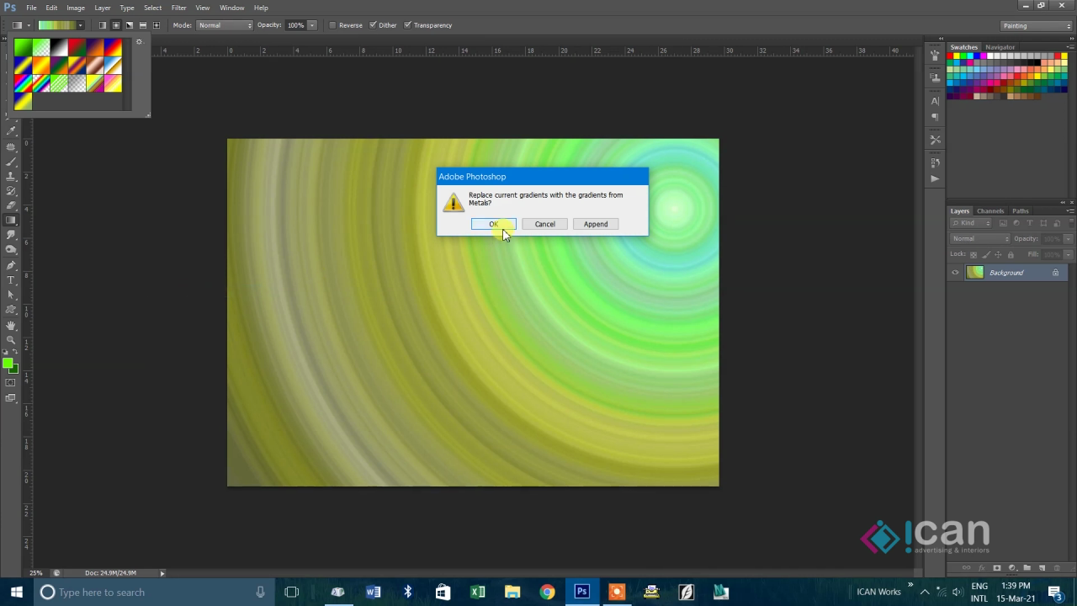
click(497, 224)
click(27, 53)
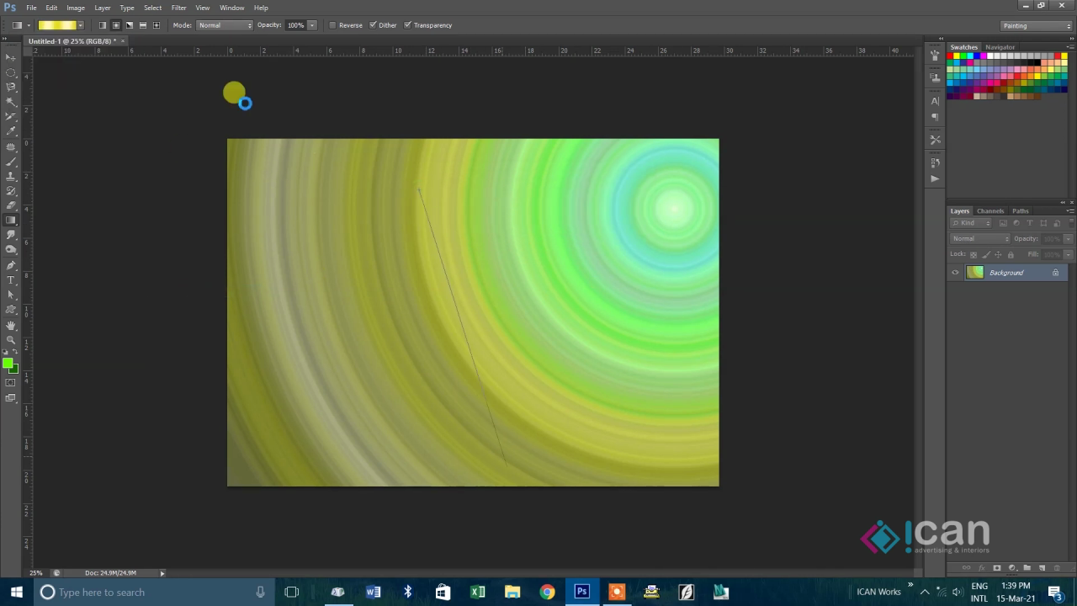
- Apply the Brass gradient linearly from top to bottom of the canvas and view its colour stops in the Gradient Editor
key(ctrl+z)
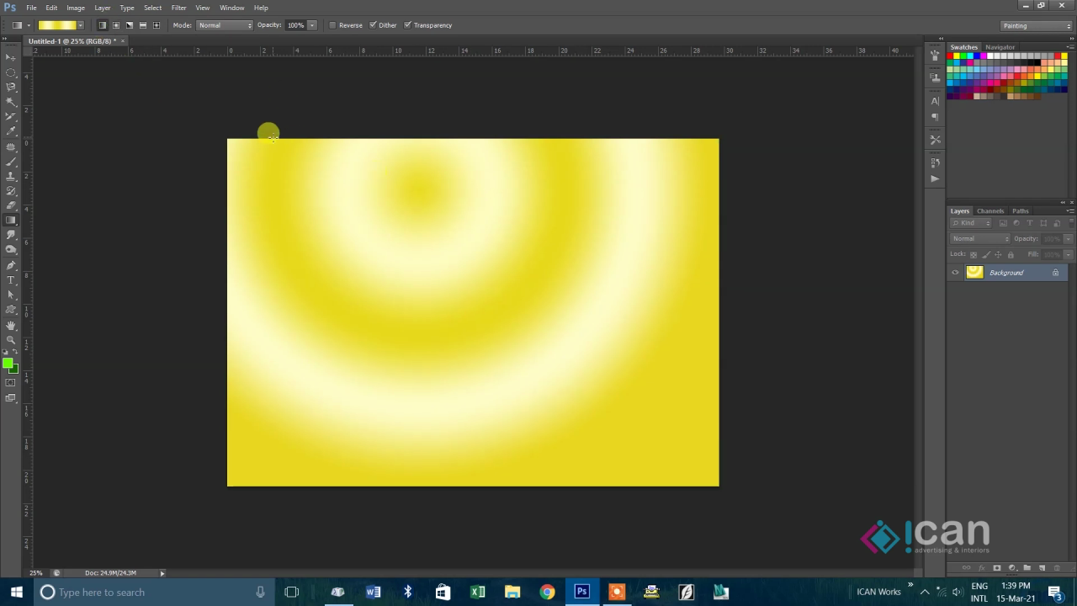
drag(438, 193, 530, 522)
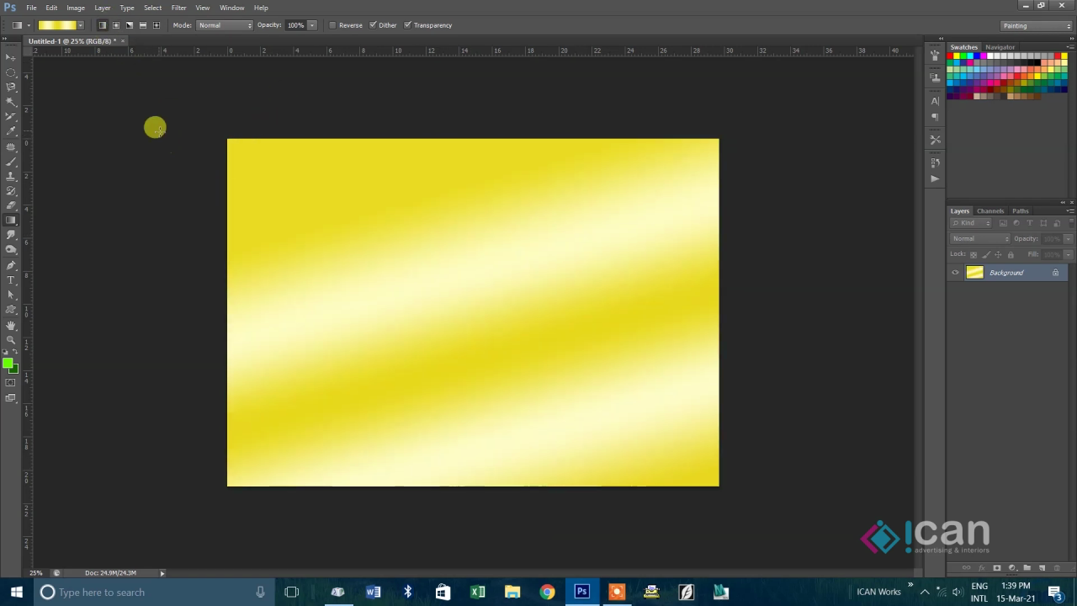
click(74, 27)
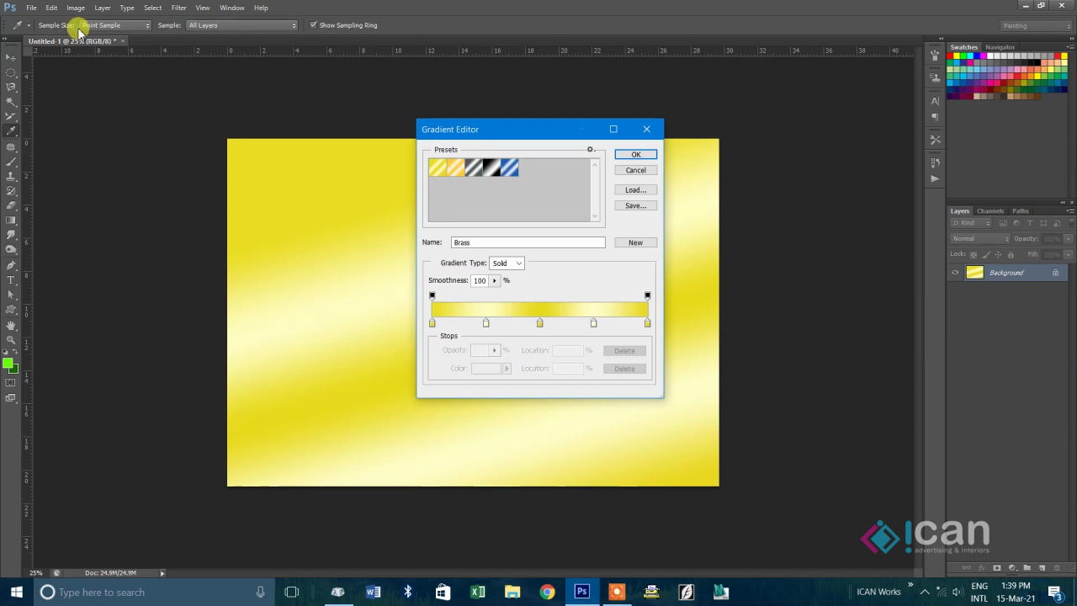
click(645, 132)
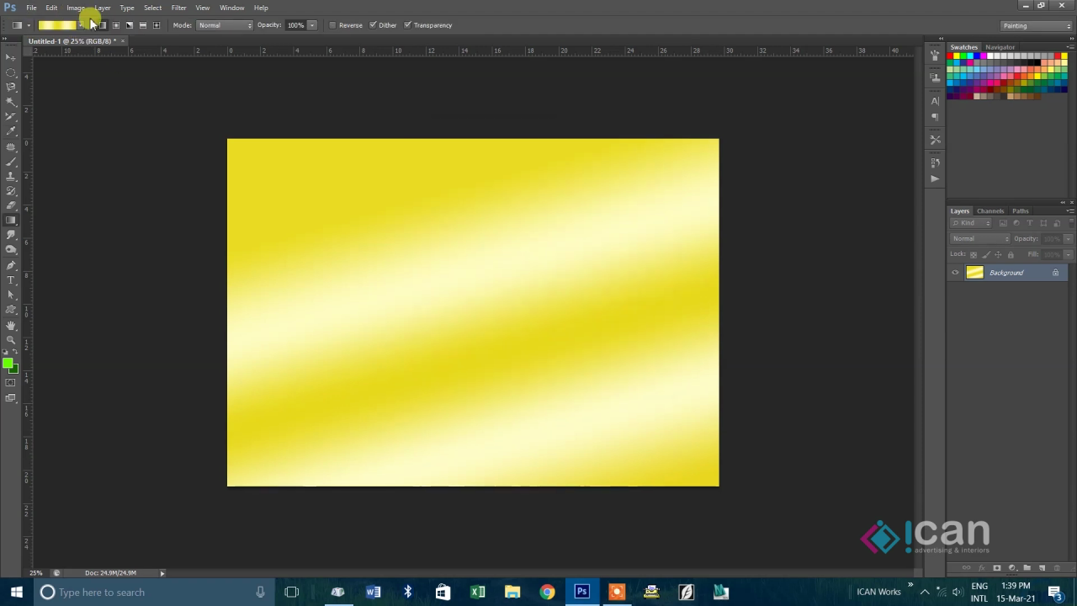
- Replace the presets with the Special Effects set, apply the Matte Sphere gradient diagonally and view its stops
click(80, 26)
click(139, 48)
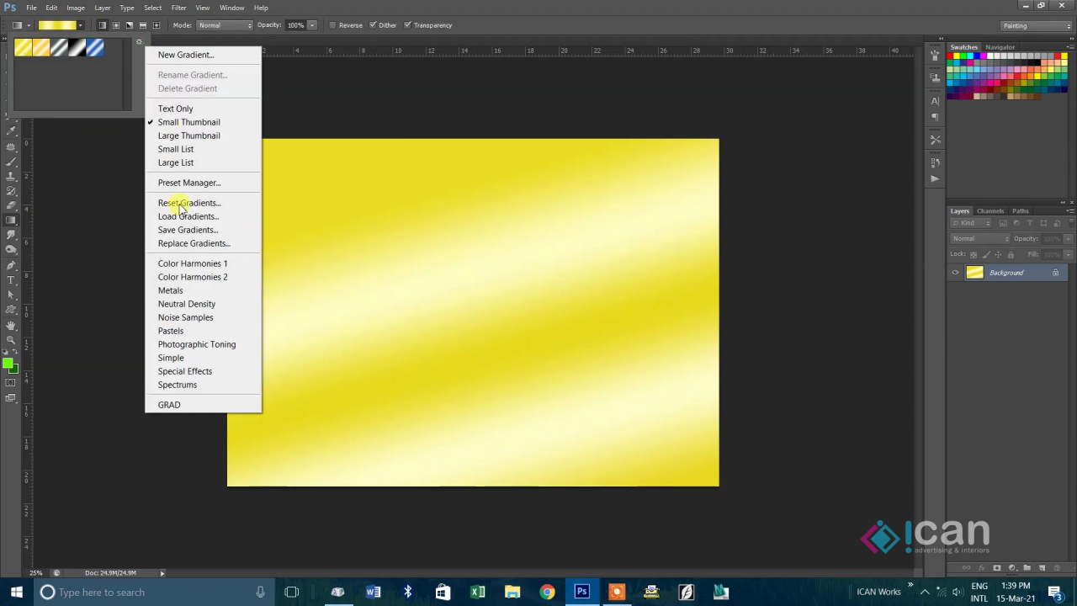
click(172, 372)
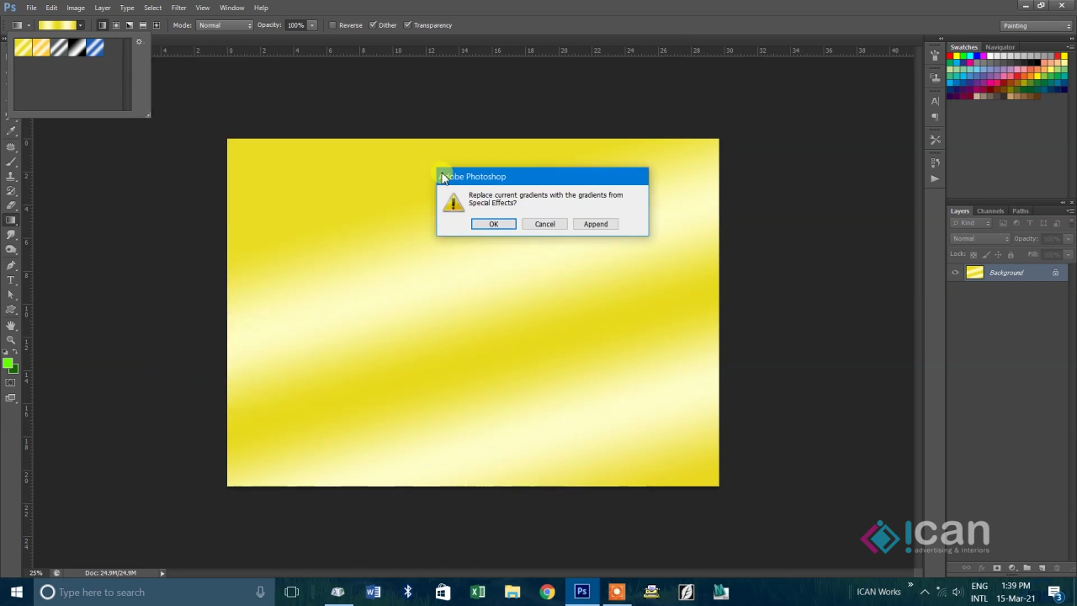
click(493, 225)
click(58, 48)
drag(433, 232, 727, 466)
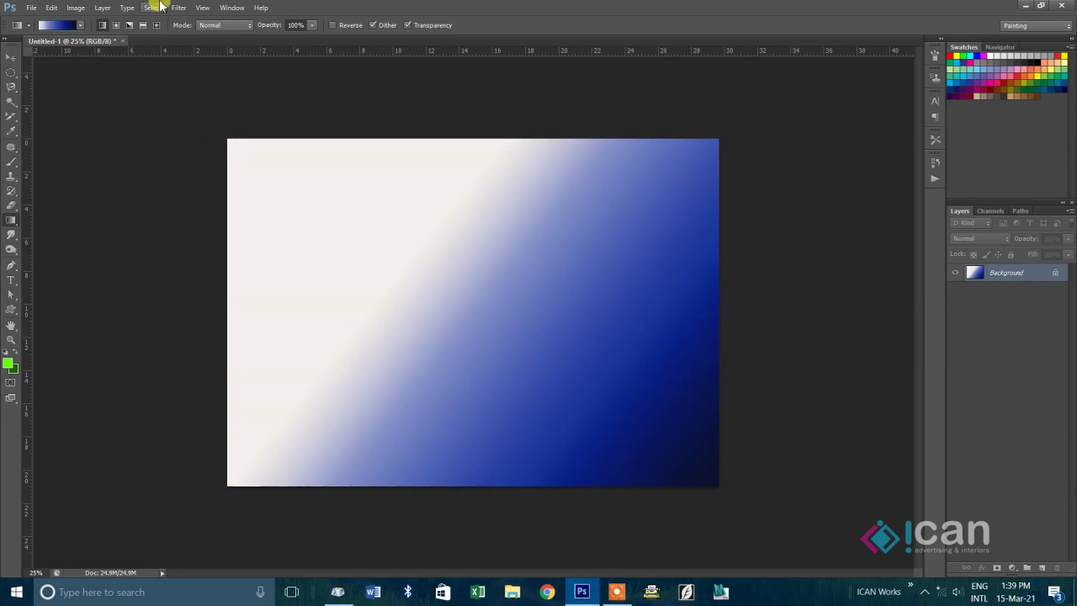
click(74, 26)
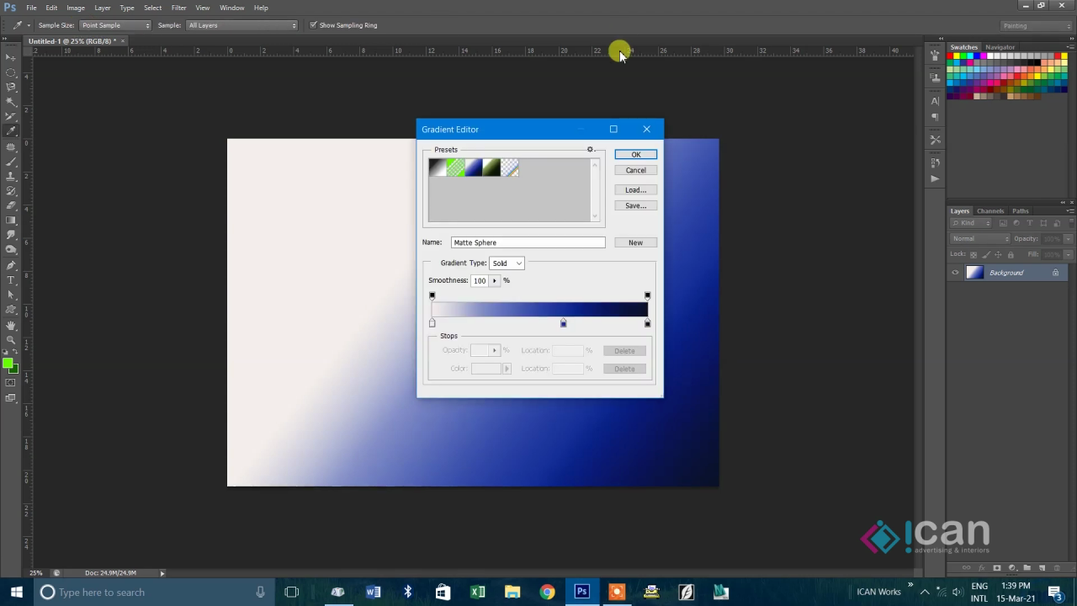
click(623, 158)
- Reset the gradient presets to the default set, replacing the Special Effects gradients
click(78, 25)
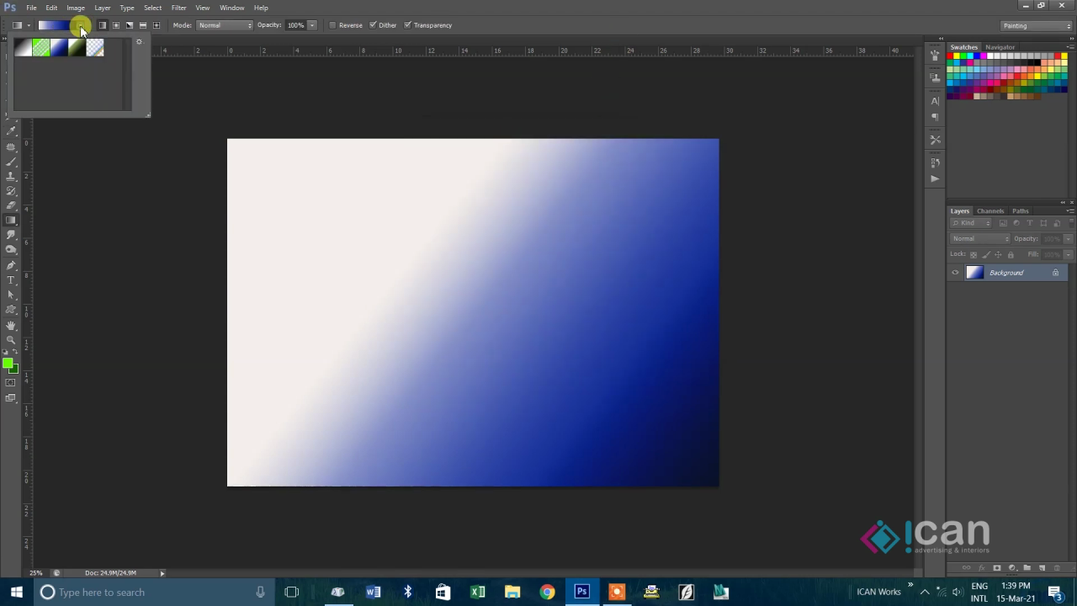
click(139, 46)
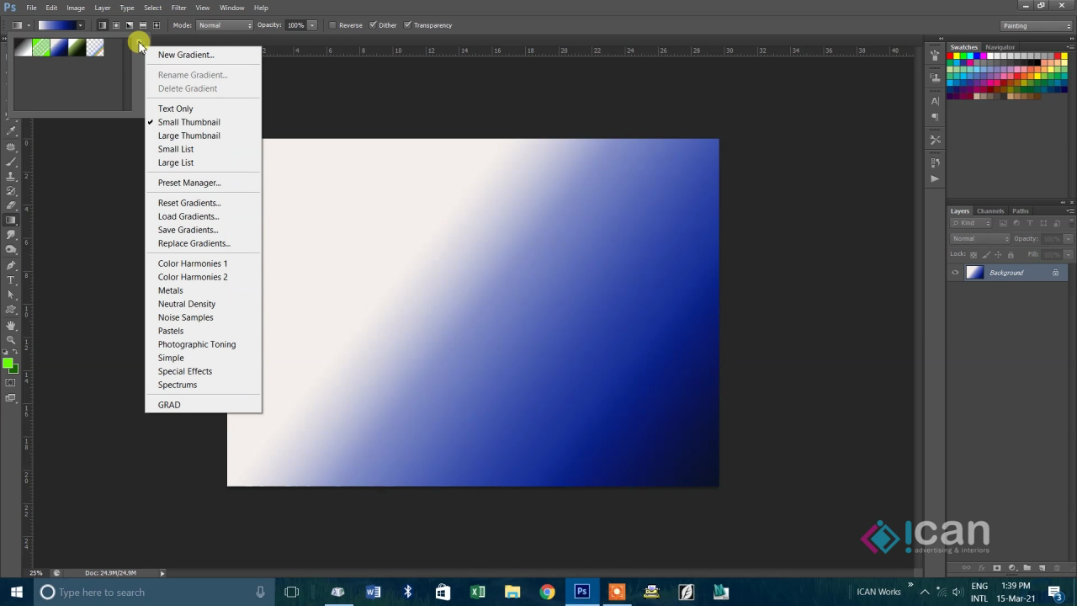
click(197, 204)
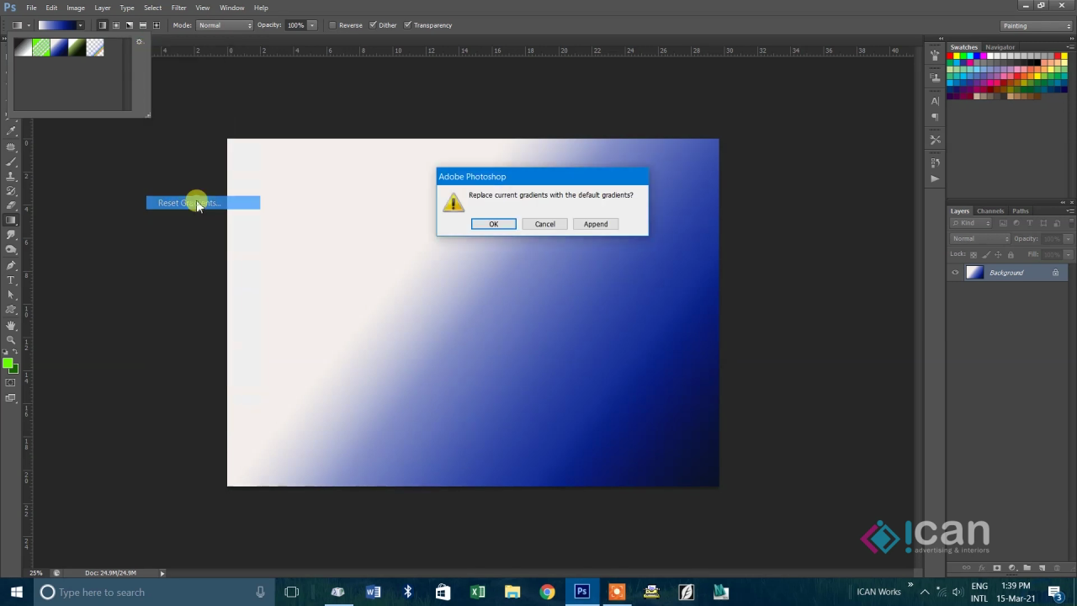
click(500, 224)
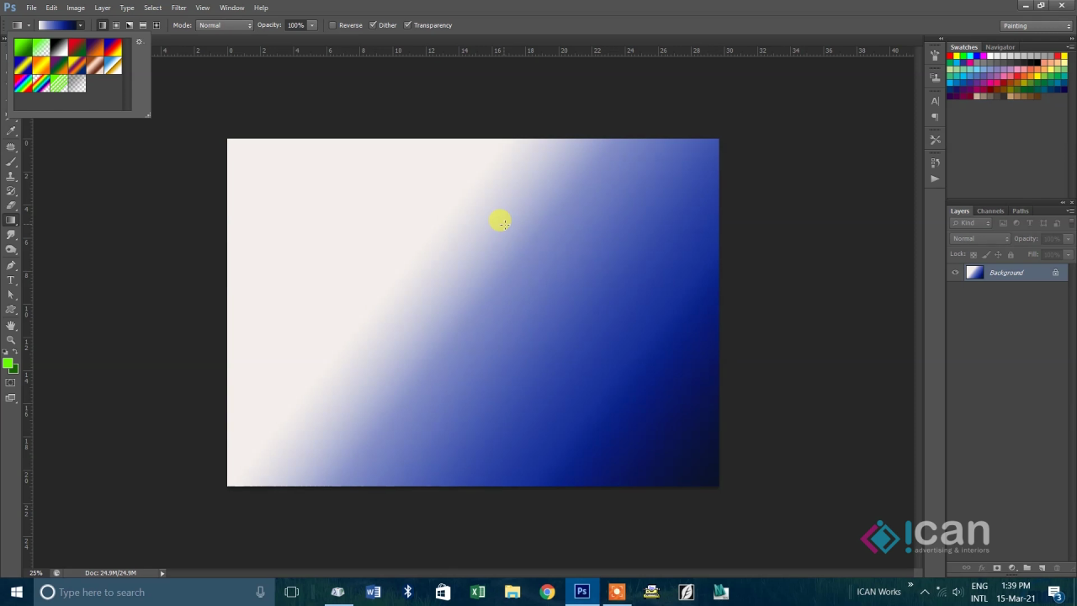
- Open the Gradient Editor and set the gradient type to Noise, keeping the RGB color model
click(57, 27)
click(512, 264)
click(501, 278)
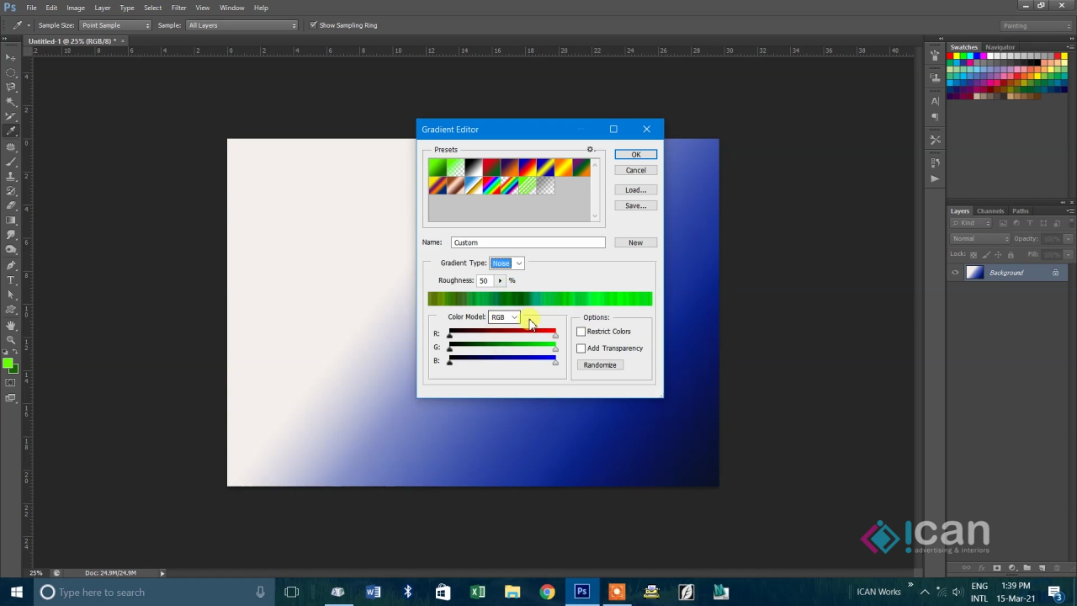
click(510, 317)
click(522, 317)
- Randomize the noise gradient until a blue-teal variation comes up and add it as a new preset
click(601, 364)
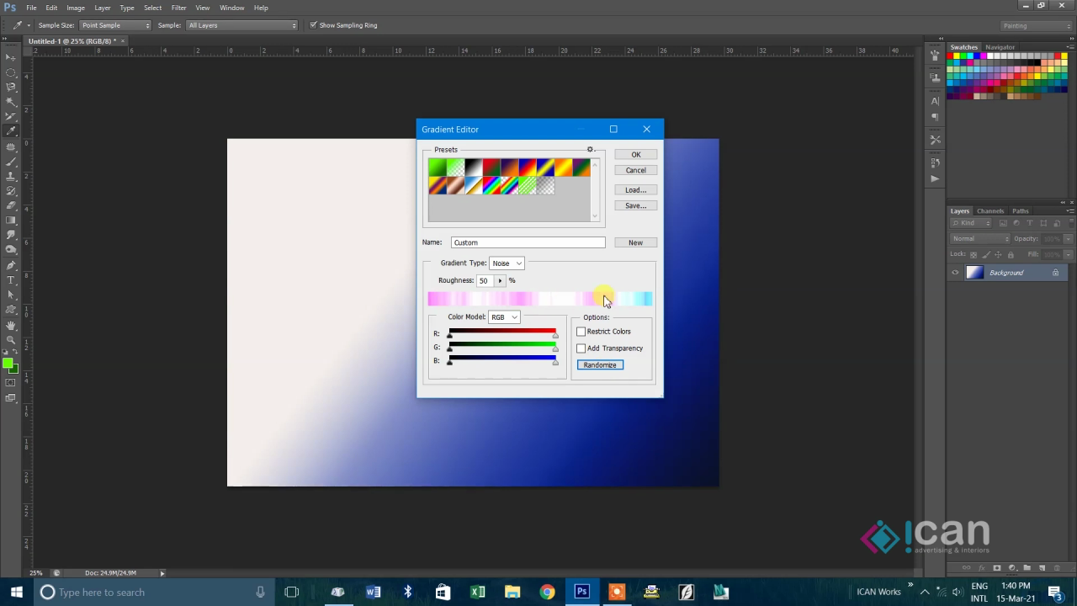
click(606, 374)
click(604, 370)
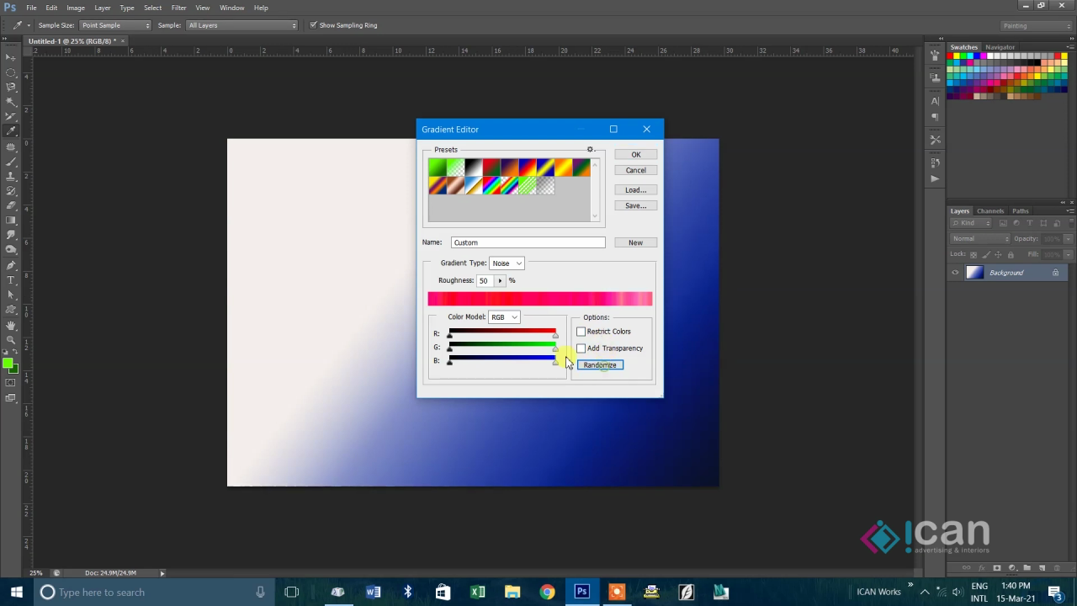
click(593, 366)
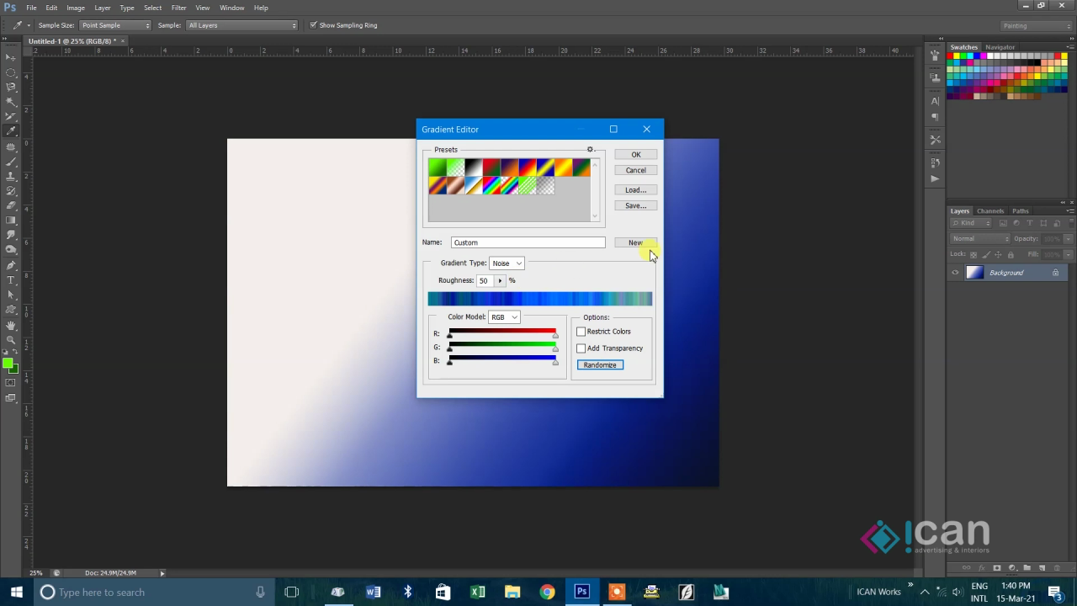
click(631, 246)
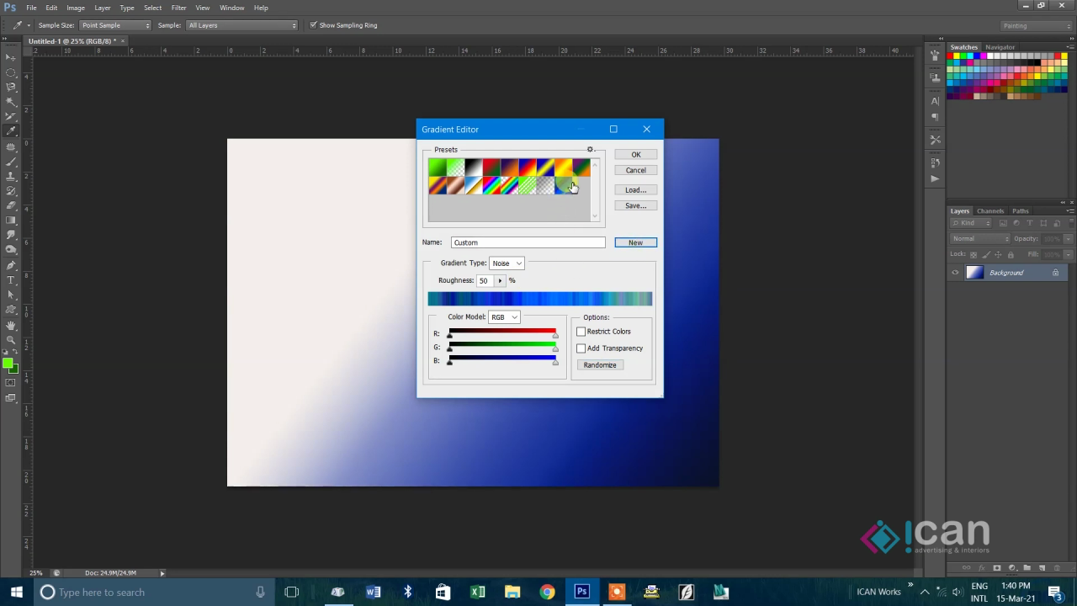
- Randomize the noise gradient twice more, add the green and purple variations as presets, and accept the Gradient Editor
click(605, 365)
click(633, 243)
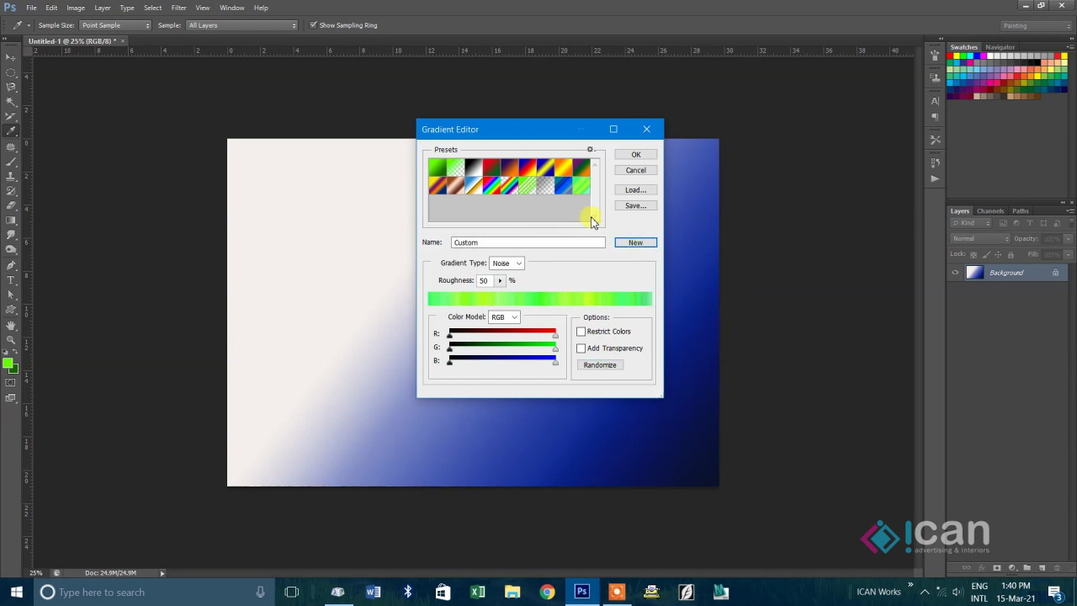
click(615, 367)
click(635, 244)
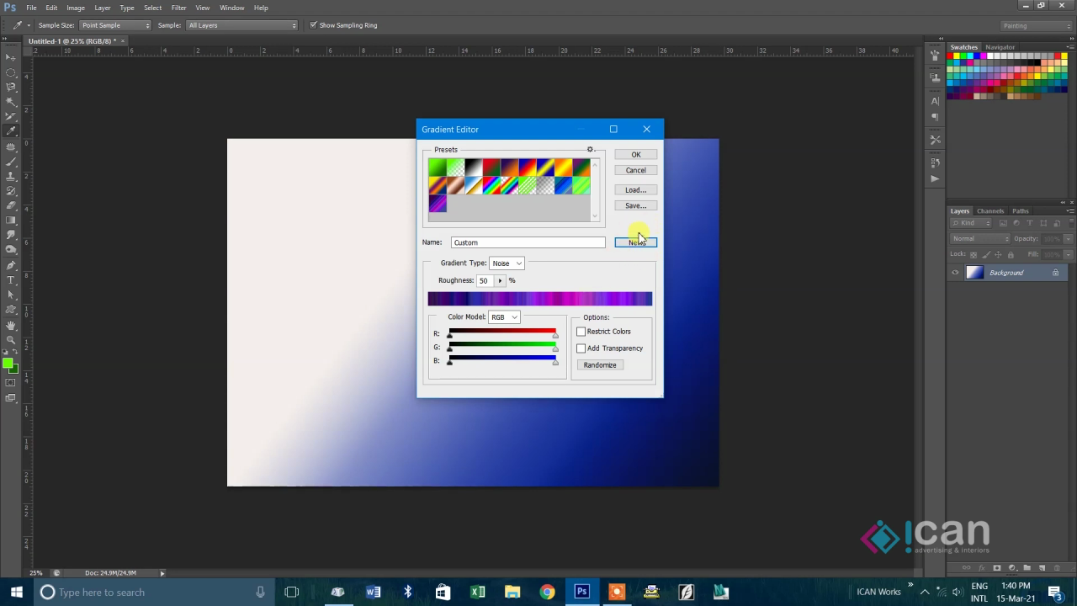
click(655, 243)
click(636, 154)
- Apply the blue noise preset linearly, first diagonally across the canvas and again horizontally from the left side past the right edge
click(79, 26)
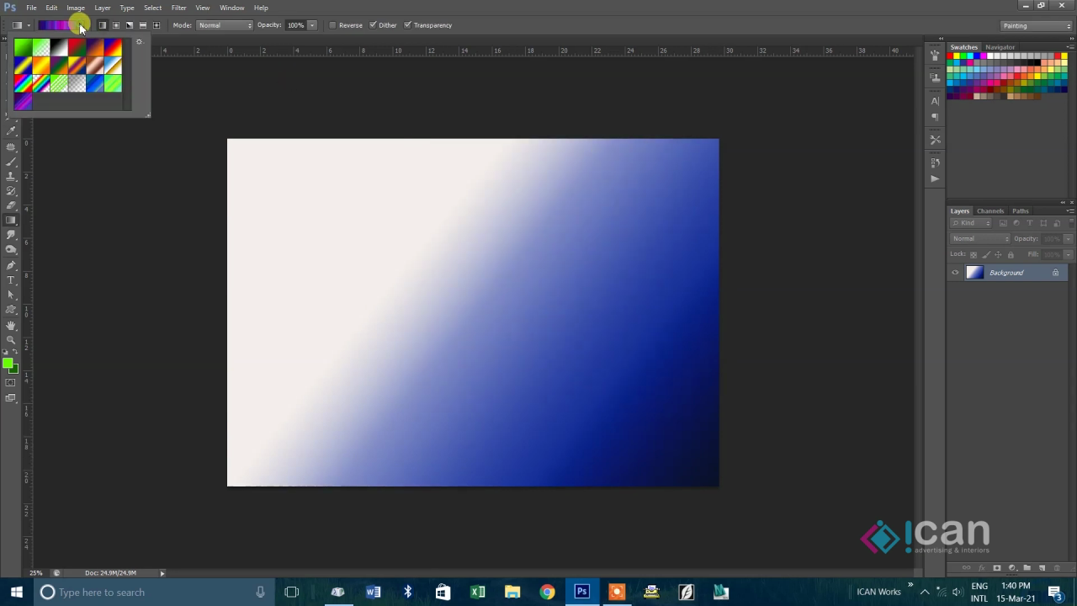
click(99, 88)
click(274, 152)
drag(308, 229, 762, 492)
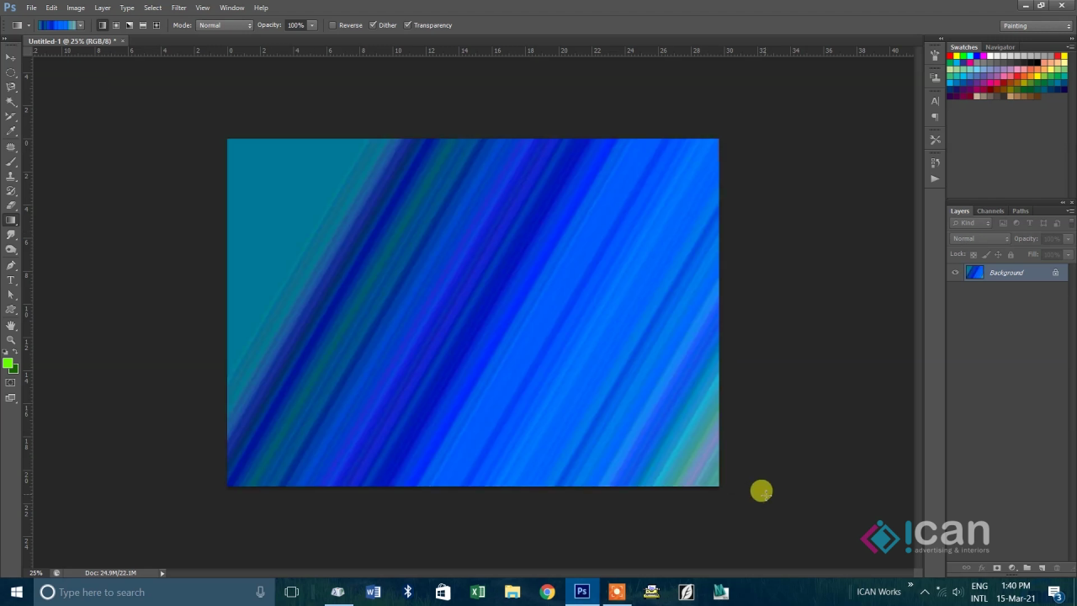
drag(254, 315, 894, 301)
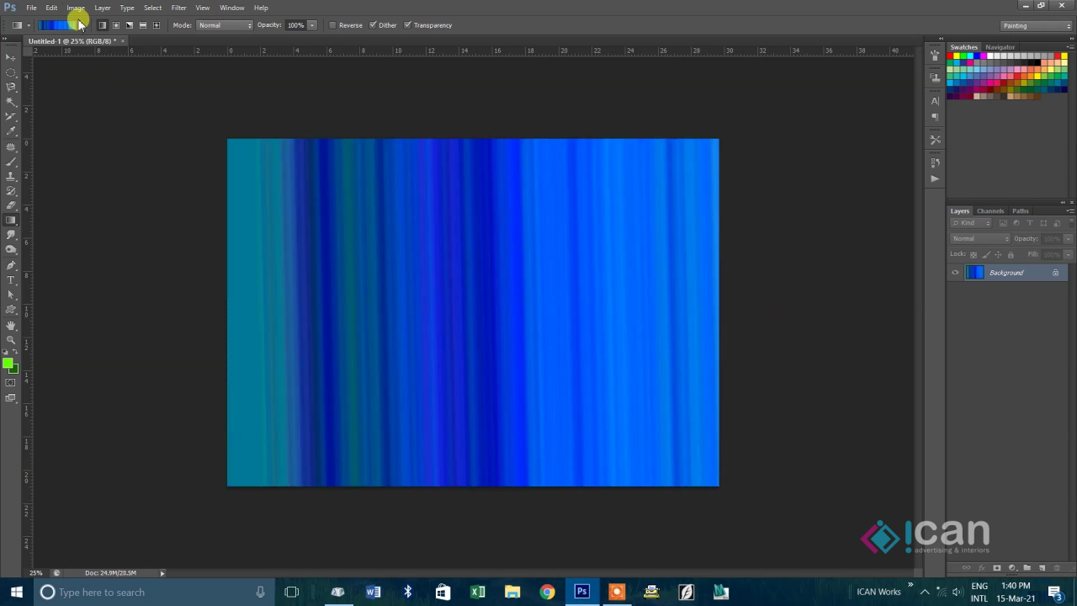
- Delete all the default gradient presets, keeping only the blue, green and purple noise gradients
click(81, 24)
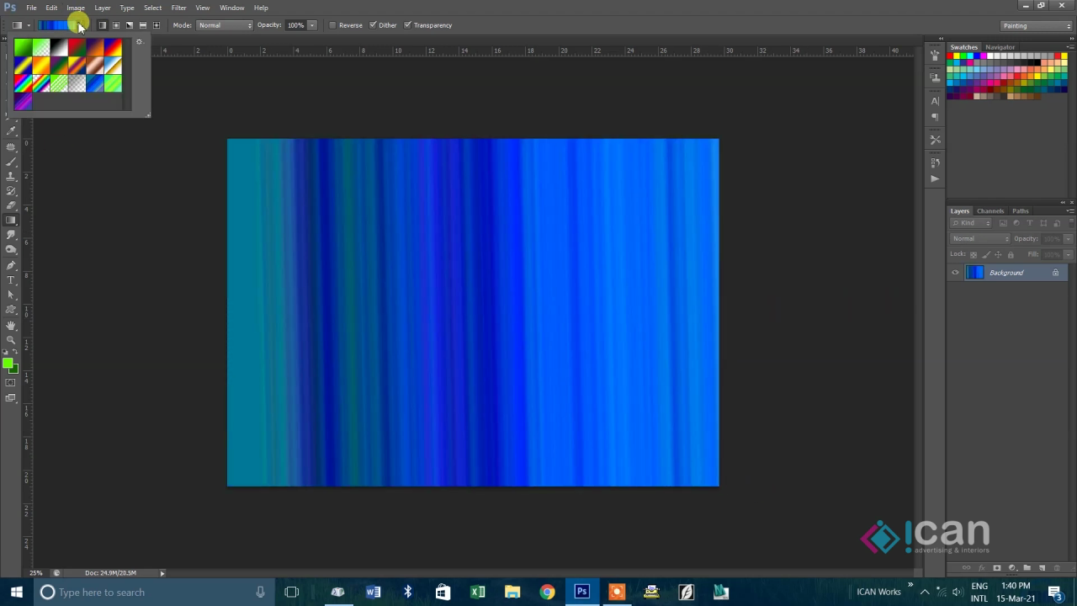
click(140, 41)
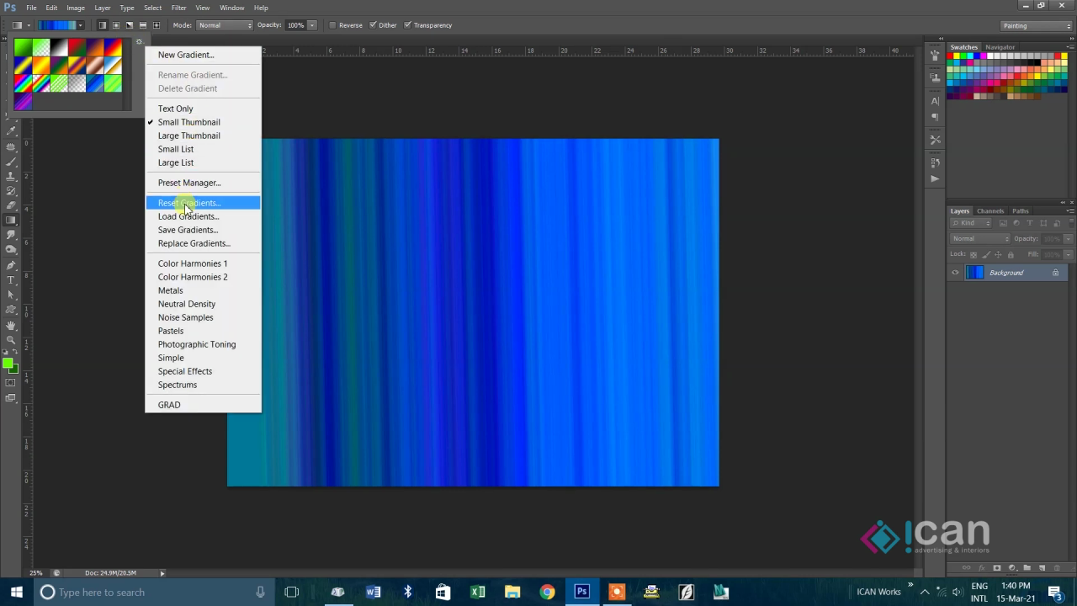
click(102, 102)
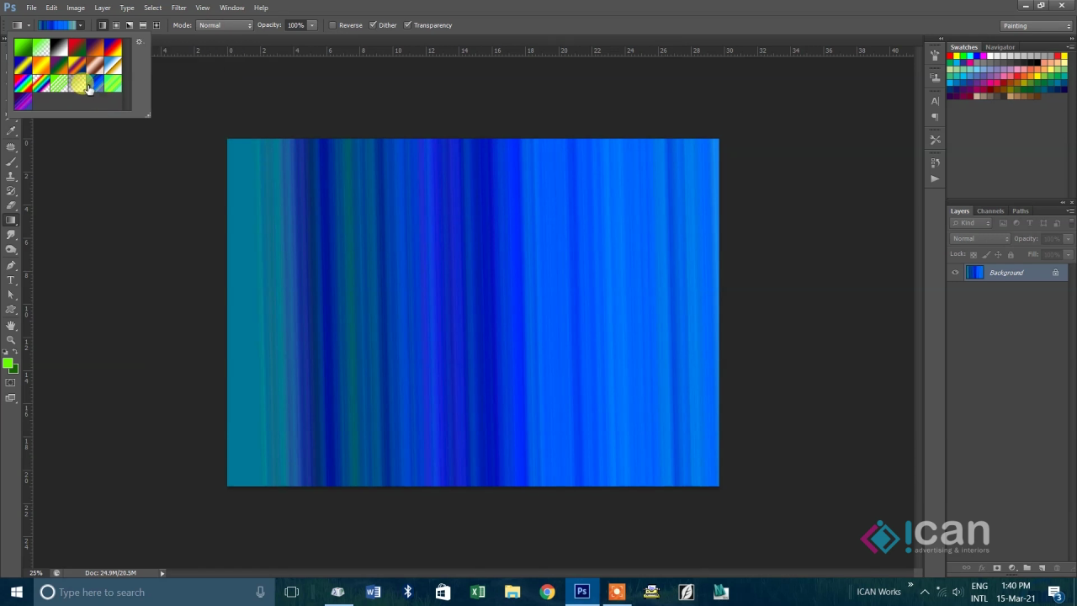
alt+click(28, 53)
alt+click(28, 53)
alt+click(28, 53)
alt+click(28, 53)
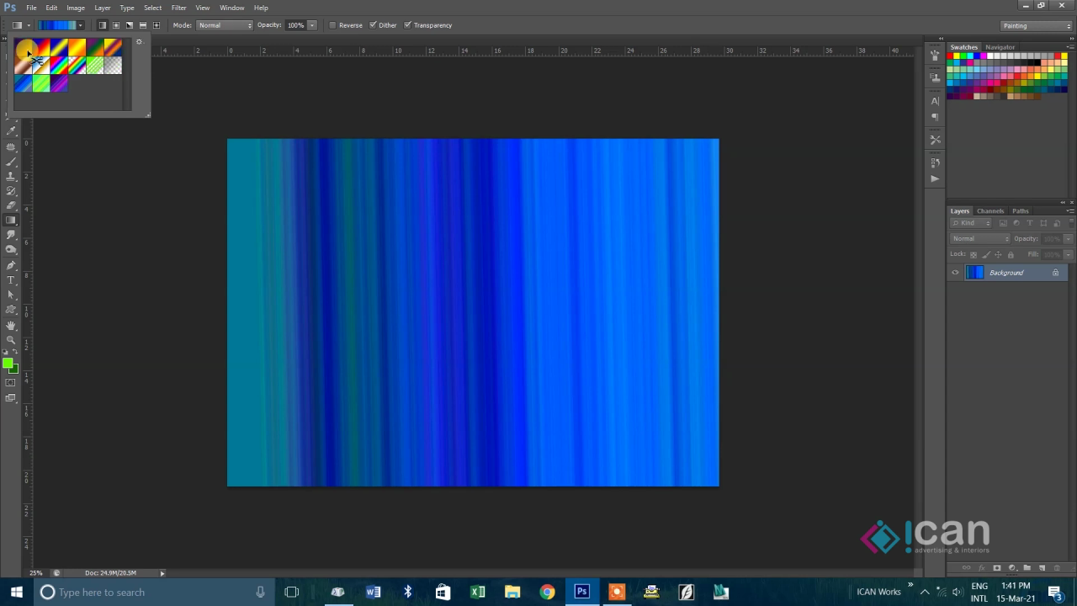
alt+click(27, 53)
alt+click(28, 53)
alt+click(28, 53)
alt+click(28, 53)
alt+click(27, 53)
alt+click(28, 53)
alt+click(28, 53)
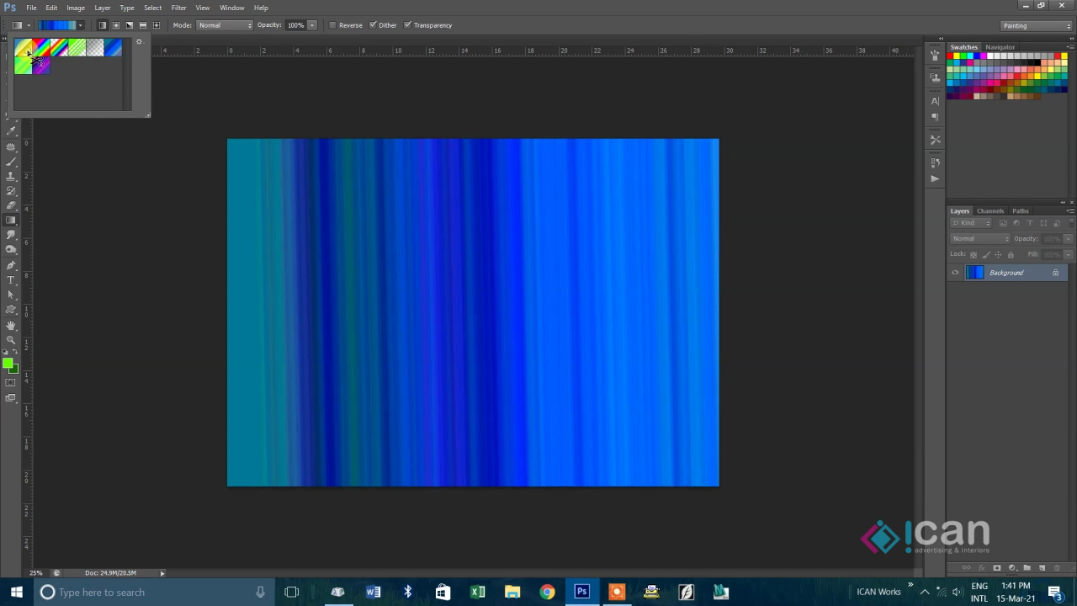
alt+click(28, 53)
alt+click(27, 53)
alt+click(28, 53)
alt+click(28, 53)
alt+click(28, 53)
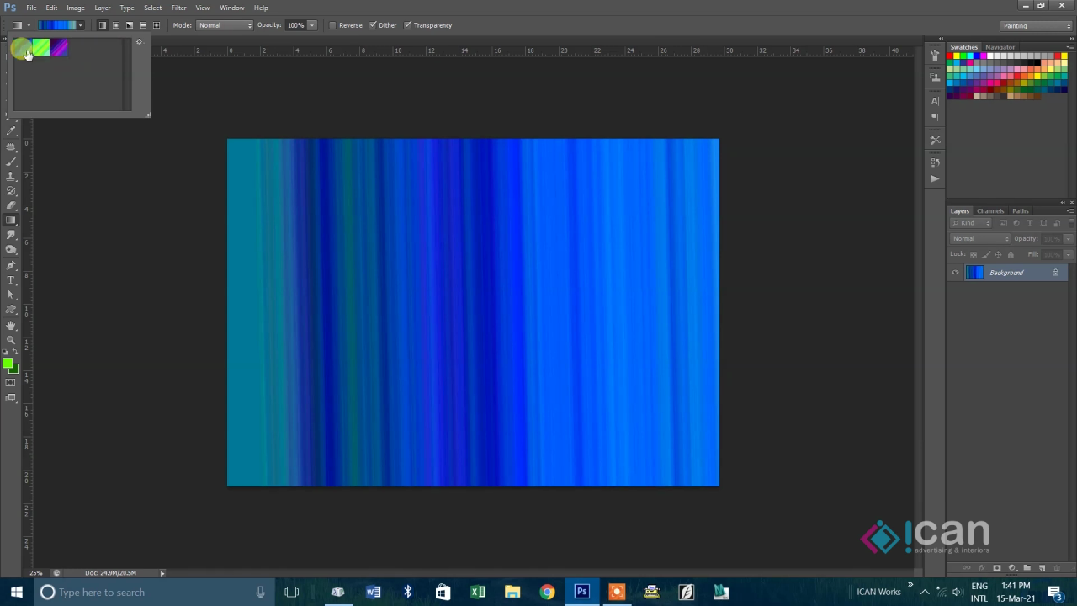
- Save the three noise gradients as the preset file newGradients.grd in the Gradients folder
click(139, 42)
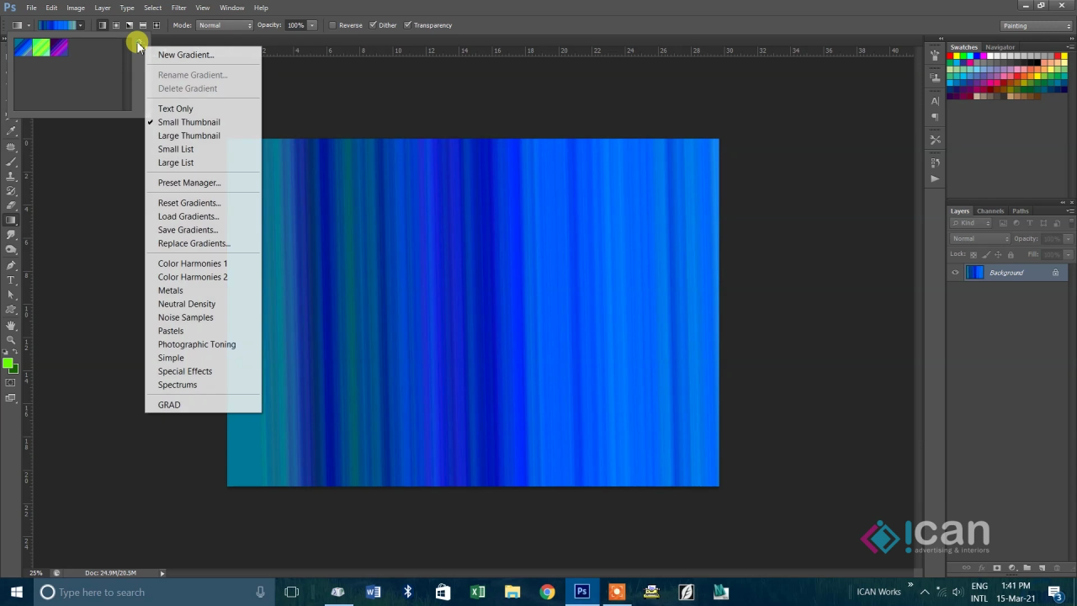
click(187, 229)
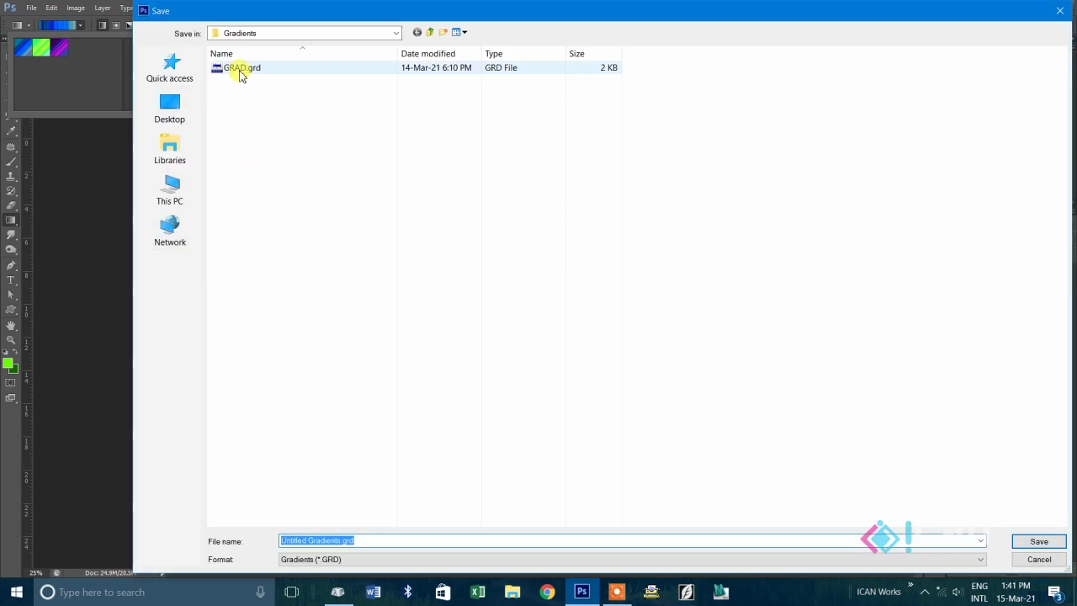
click(340, 543)
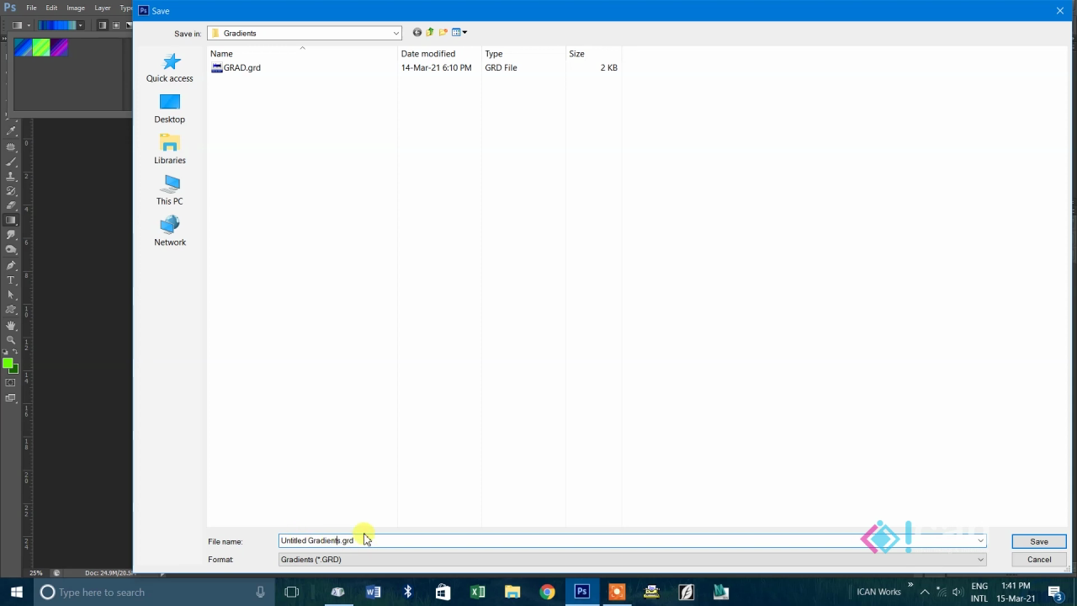
drag(310, 543, 178, 539)
text(n)
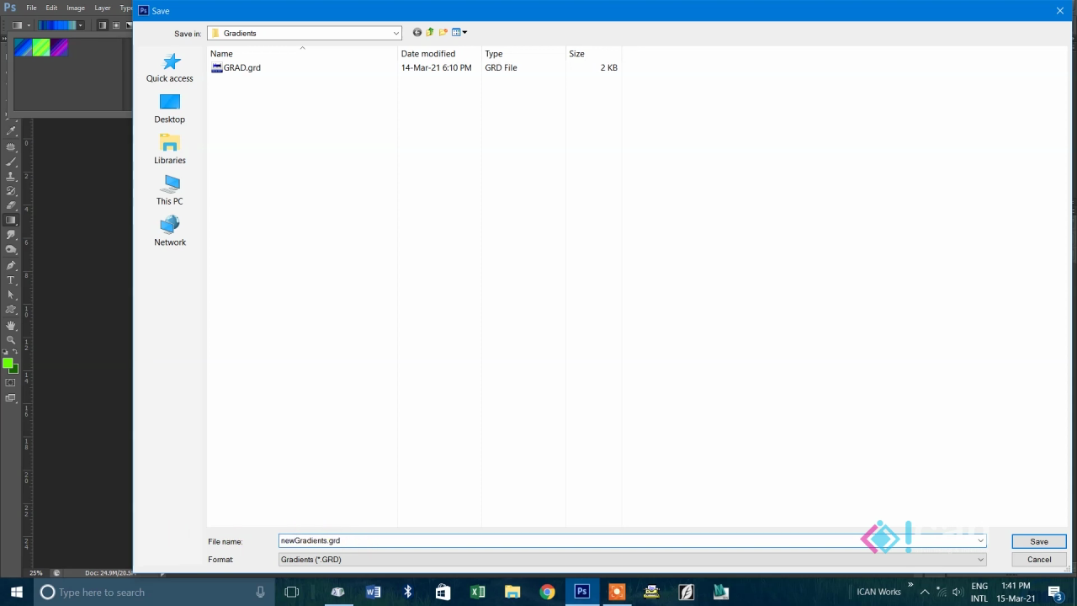
click(1028, 543)
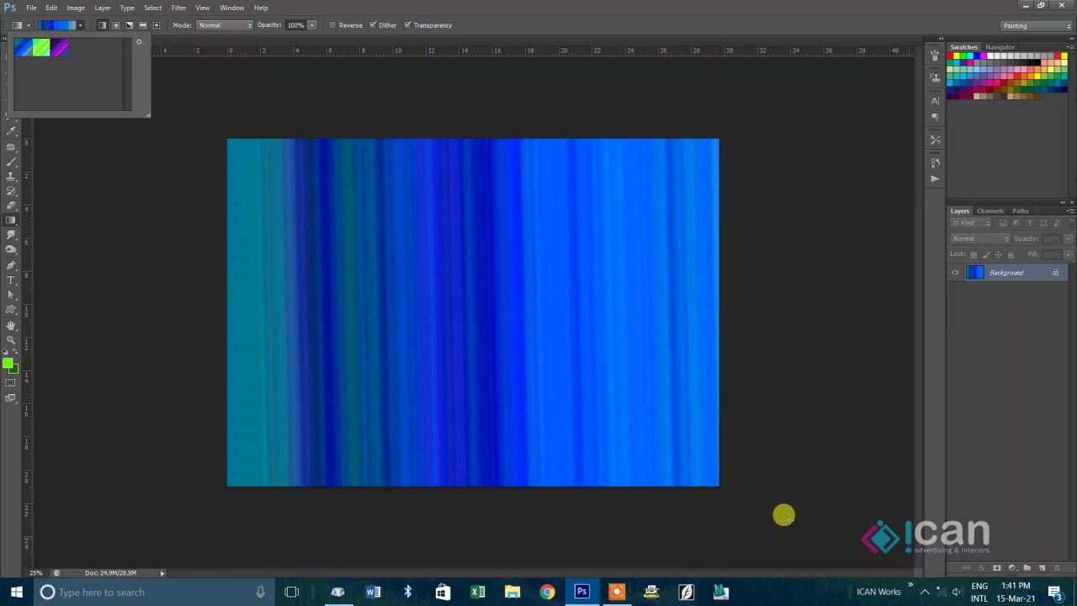
- Reset the gradient presets to the defaults, replacing the three noise gradients
click(139, 41)
click(196, 203)
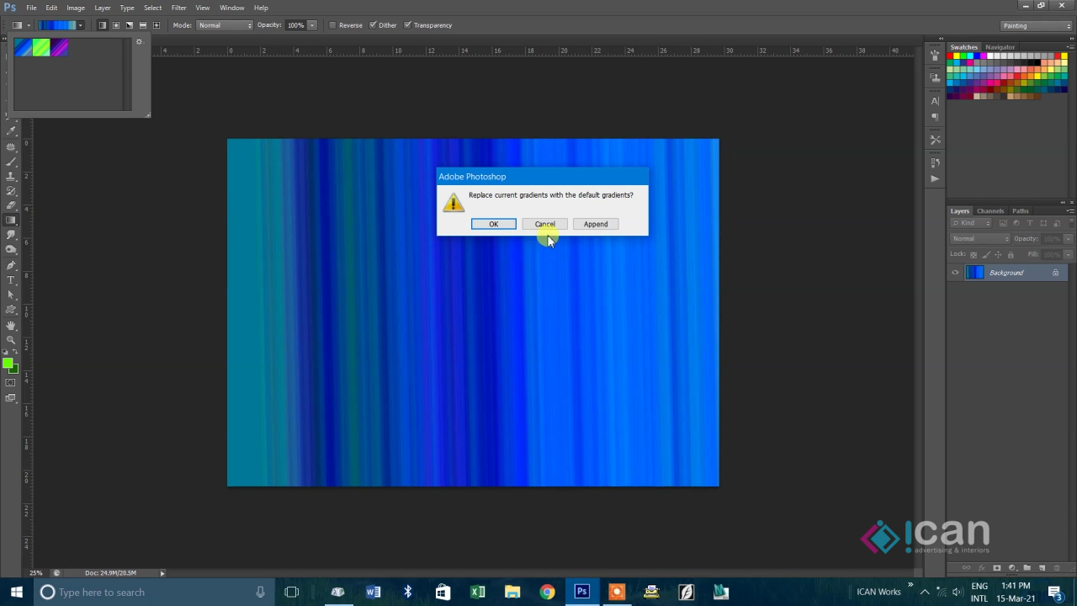
click(494, 224)
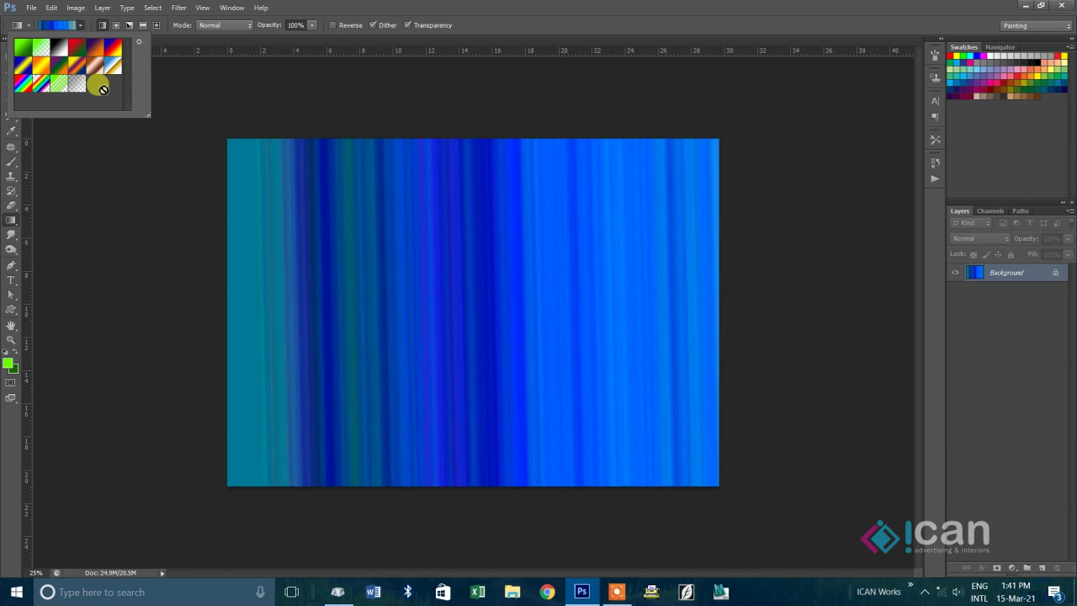
- Load the newGradients.grd file into the gradient presets
click(139, 44)
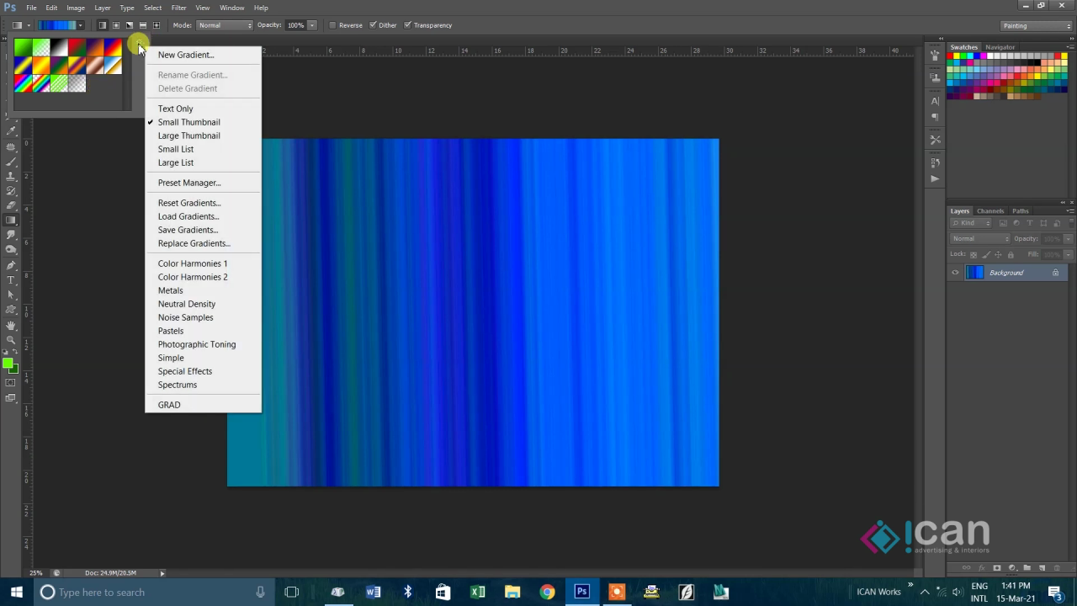
click(200, 221)
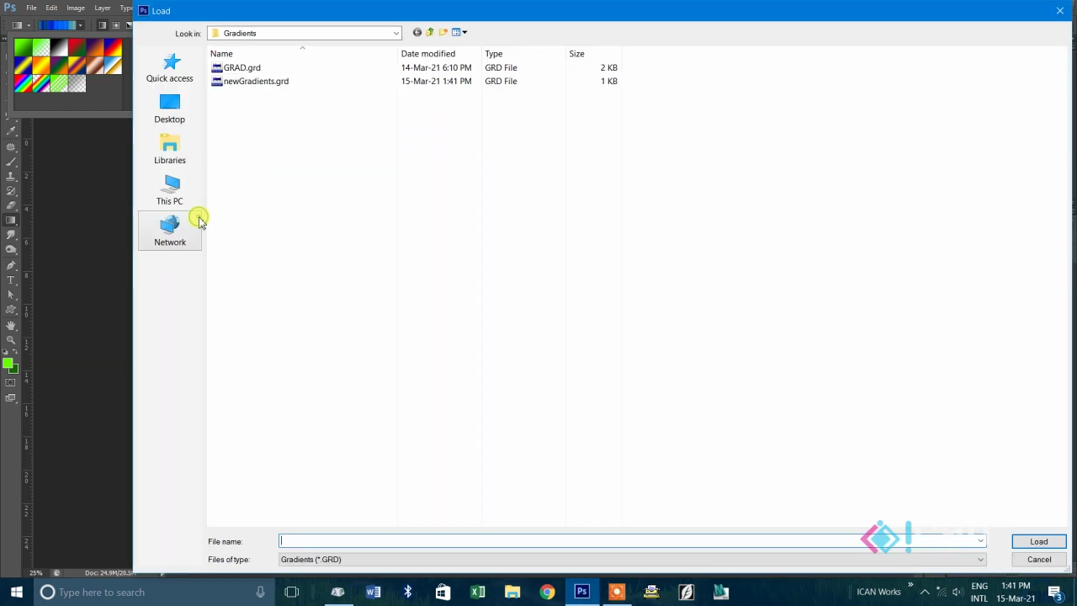
click(244, 82)
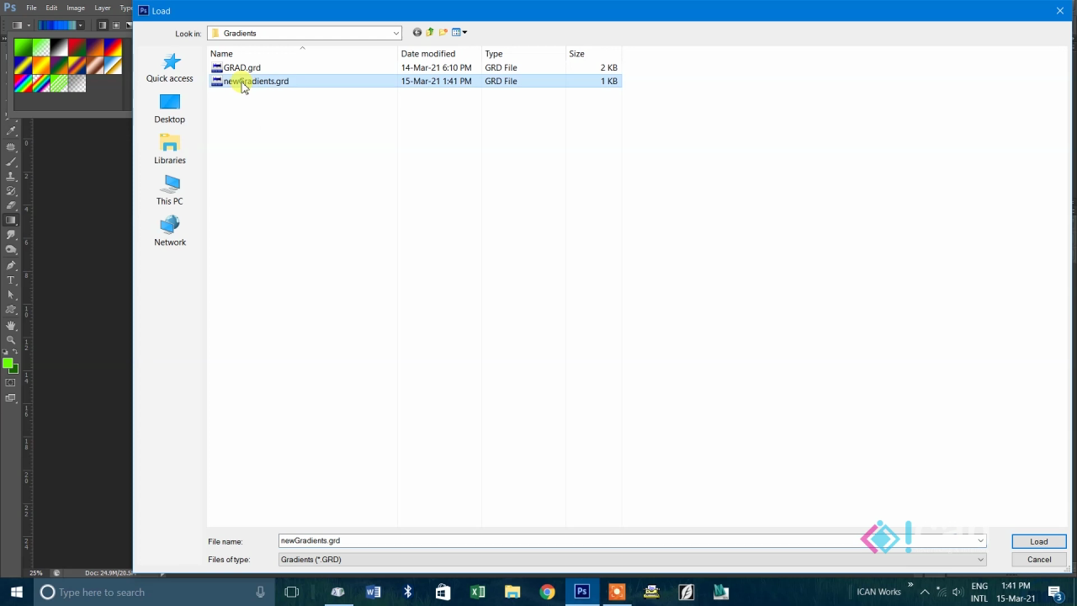
click(1058, 545)
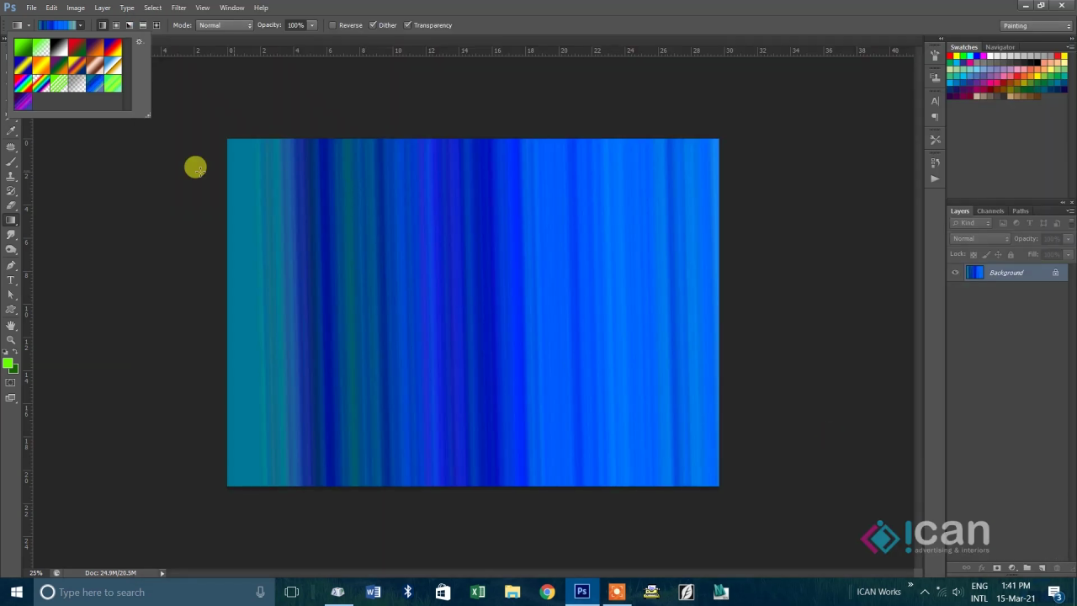
- Choose the purple noise gradient and apply it in several diagonal passes, ending with one from the upper right towards the lower left
click(117, 90)
click(22, 101)
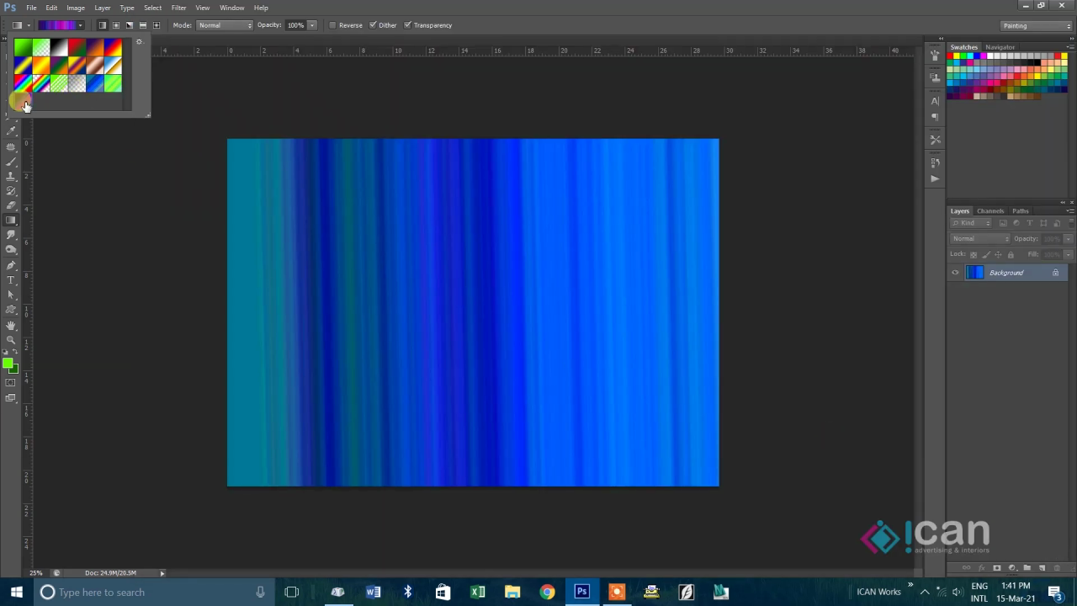
drag(355, 260, 676, 380)
drag(279, 173, 771, 436)
drag(689, 175, 192, 317)
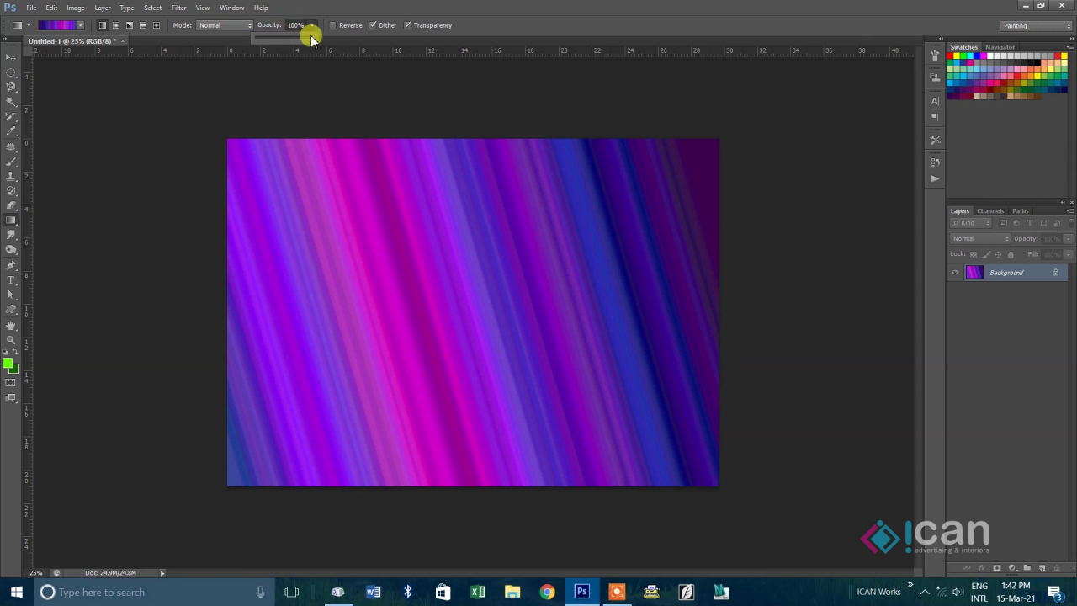
- Overlay the purple noise gradient in diagonal passes at 36% opacity, and set the gradient opacity back to 100%
drag(272, 276, 582, 327)
drag(366, 252, 741, 404)
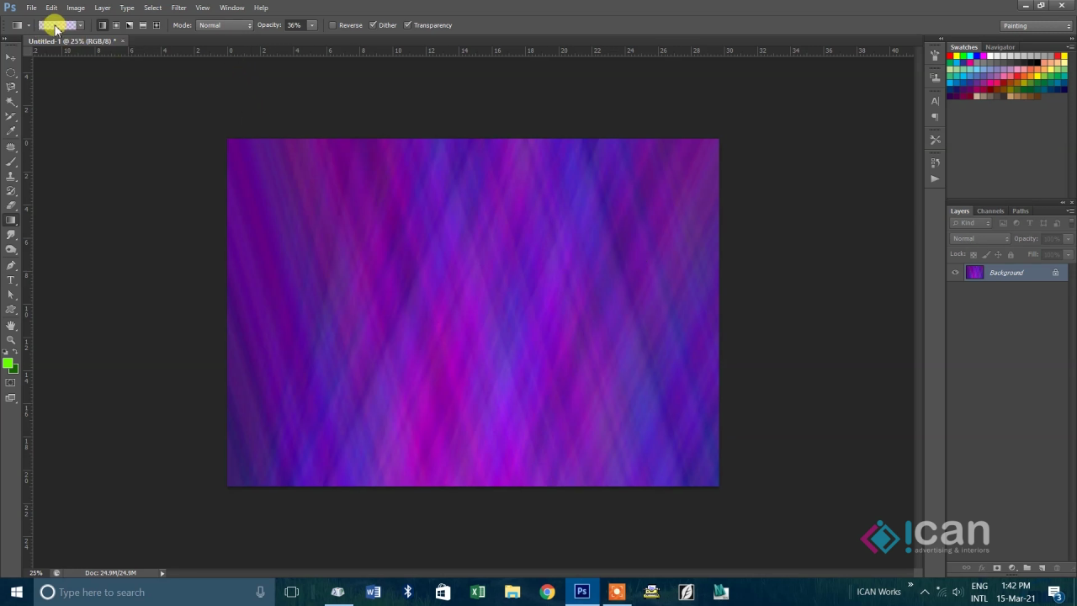
click(312, 26)
mouse_move(310, 37)
mouse_down()
mouse_move(360, 44)
mouse_move(312, 38)
mouse_up()
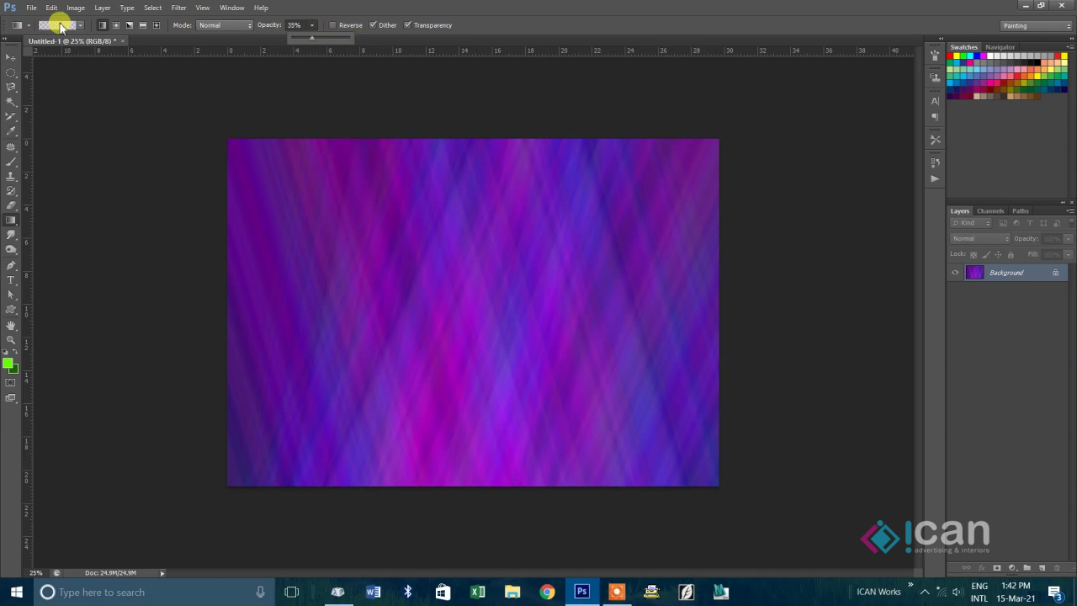
drag(313, 37, 349, 38)
- Select the green foreground-to-background gradient and toggle Reverse on and off to compare its color direction, leaving it off
click(331, 32)
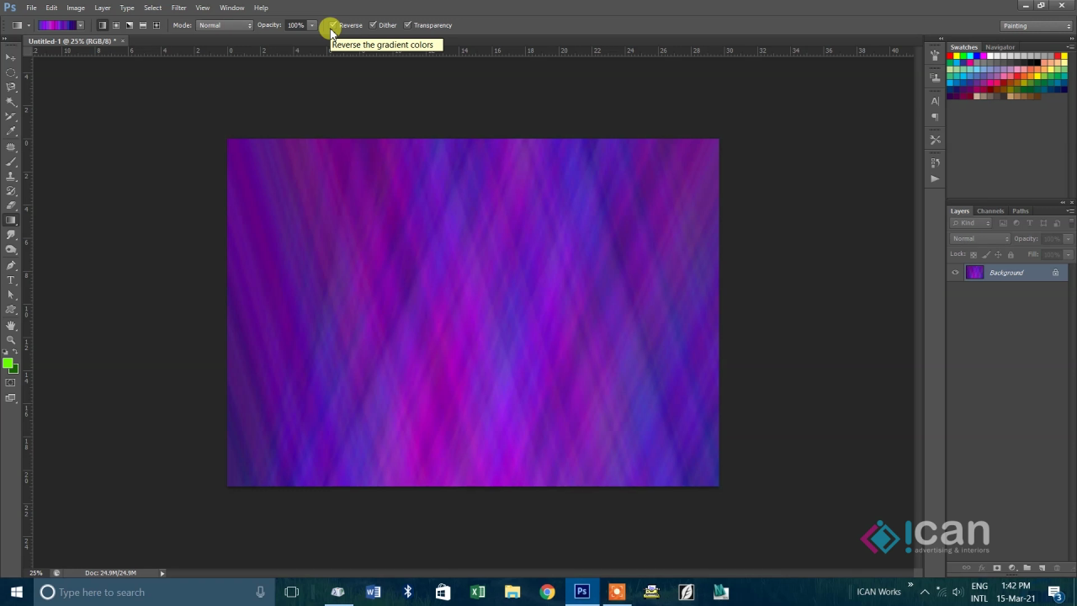
click(80, 26)
click(31, 54)
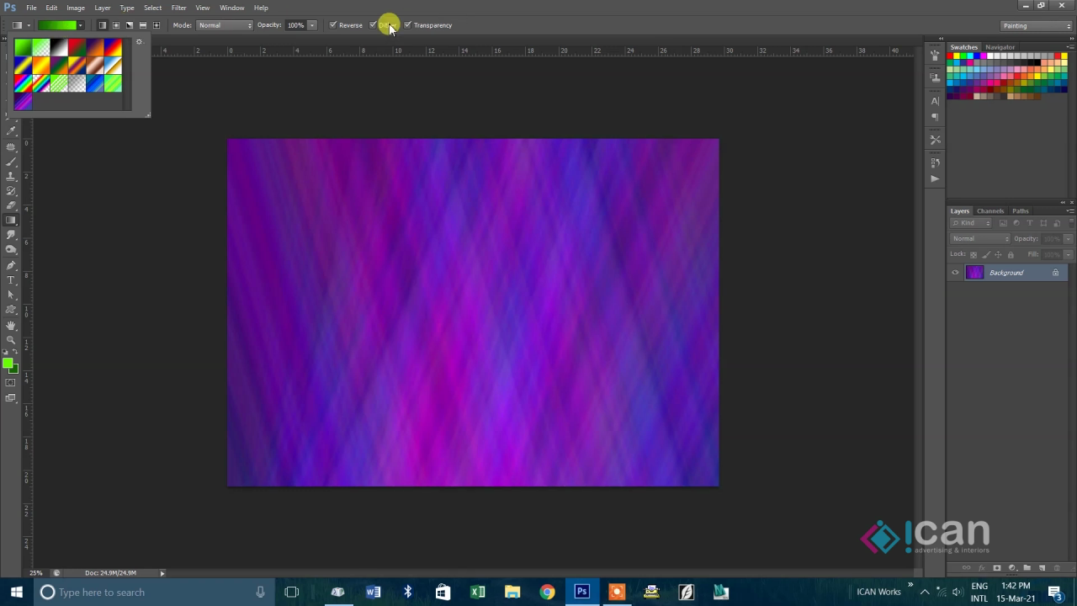
click(334, 26)
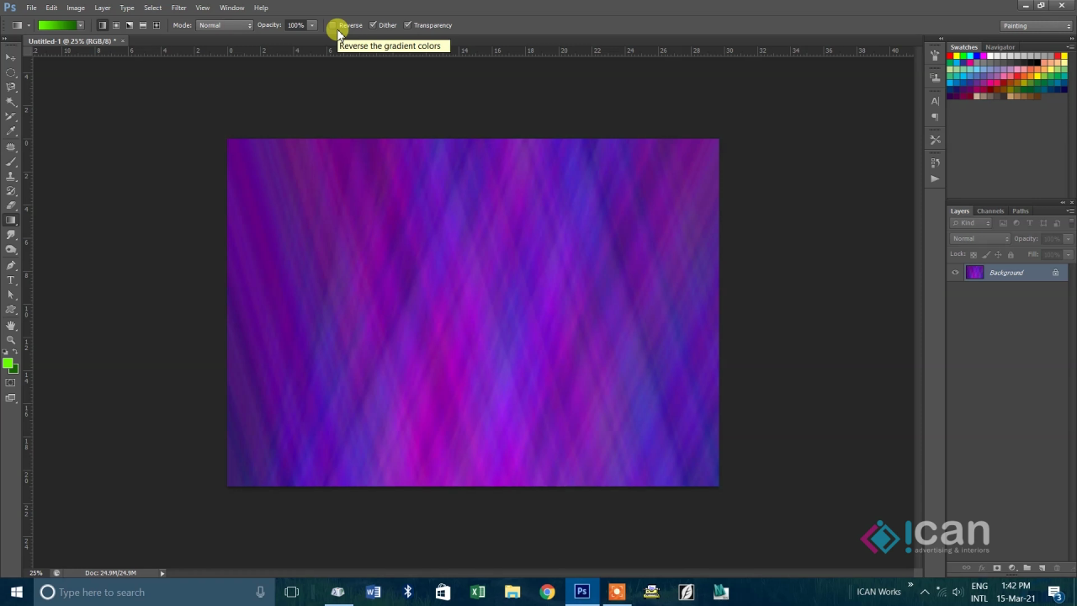
click(336, 26)
click(336, 26)
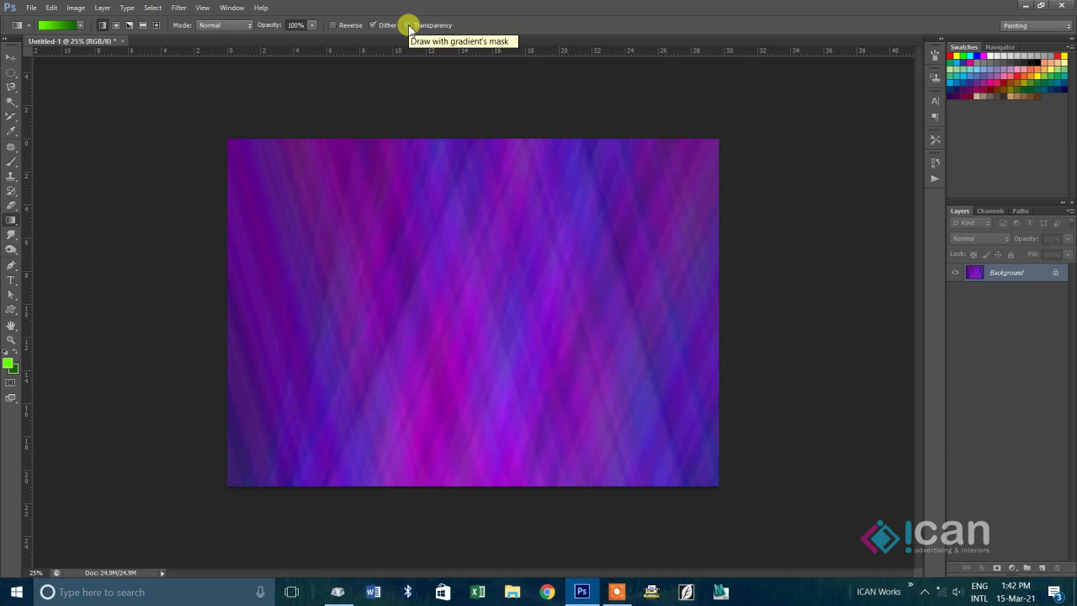
- Select the green foreground-to-transparent gradient and toggle Transparency off and back on to compare the gradient preview
click(81, 27)
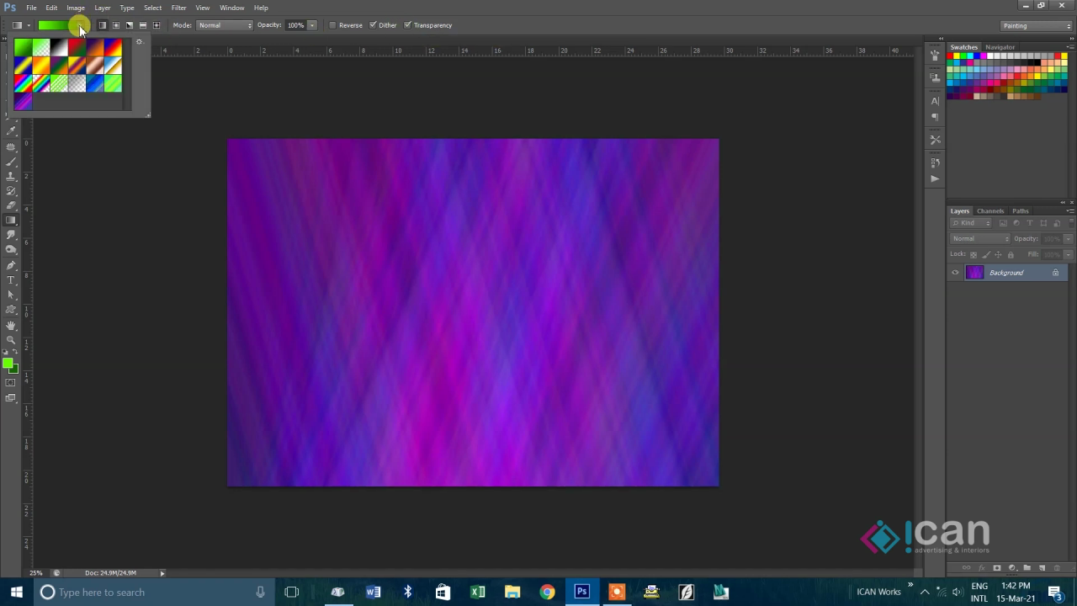
double_click(42, 52)
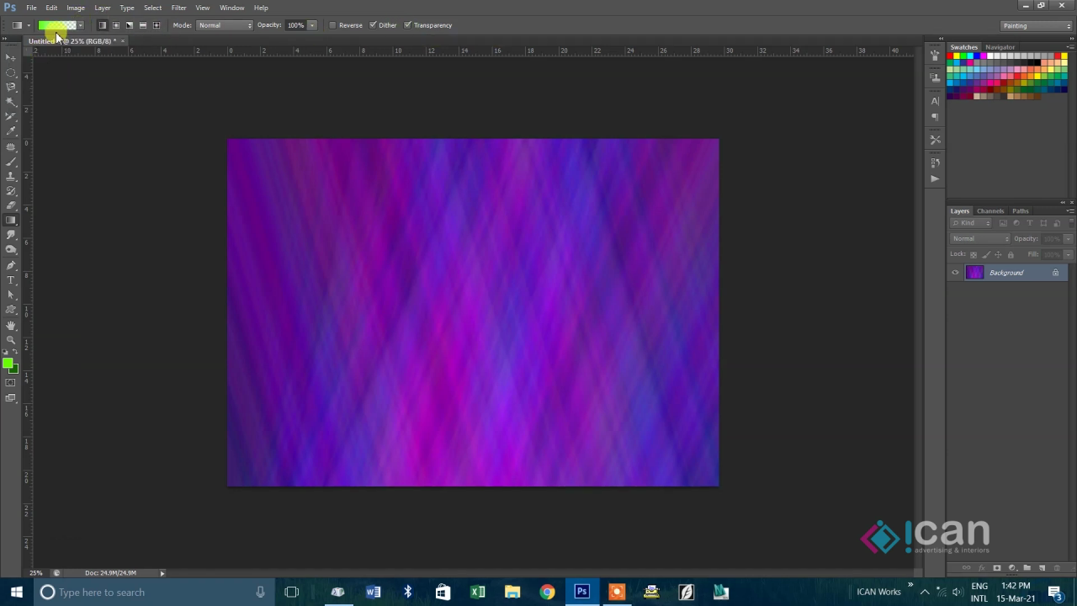
click(409, 27)
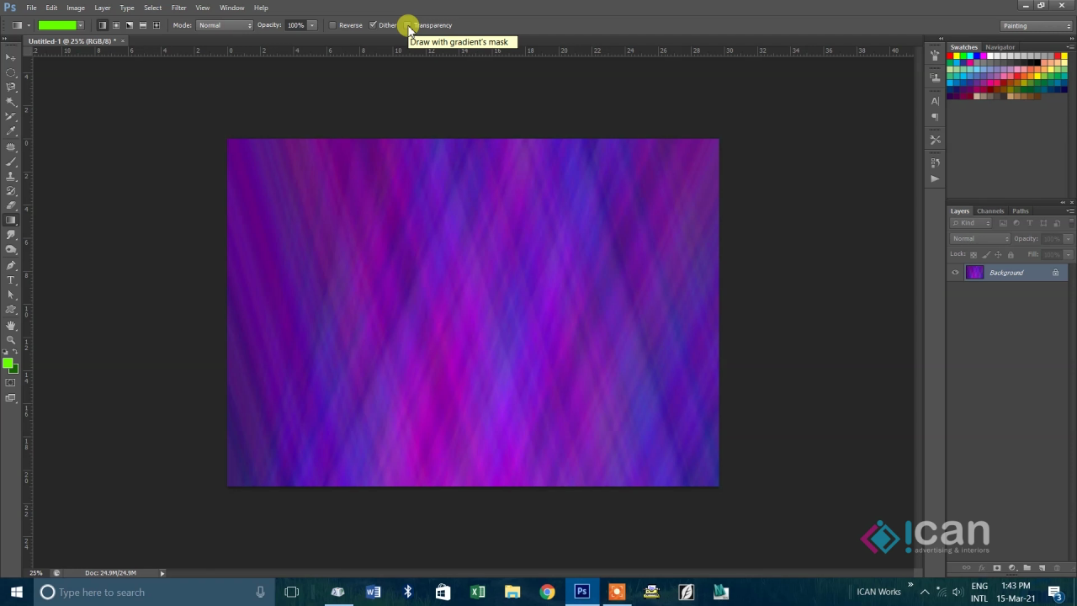
click(408, 26)
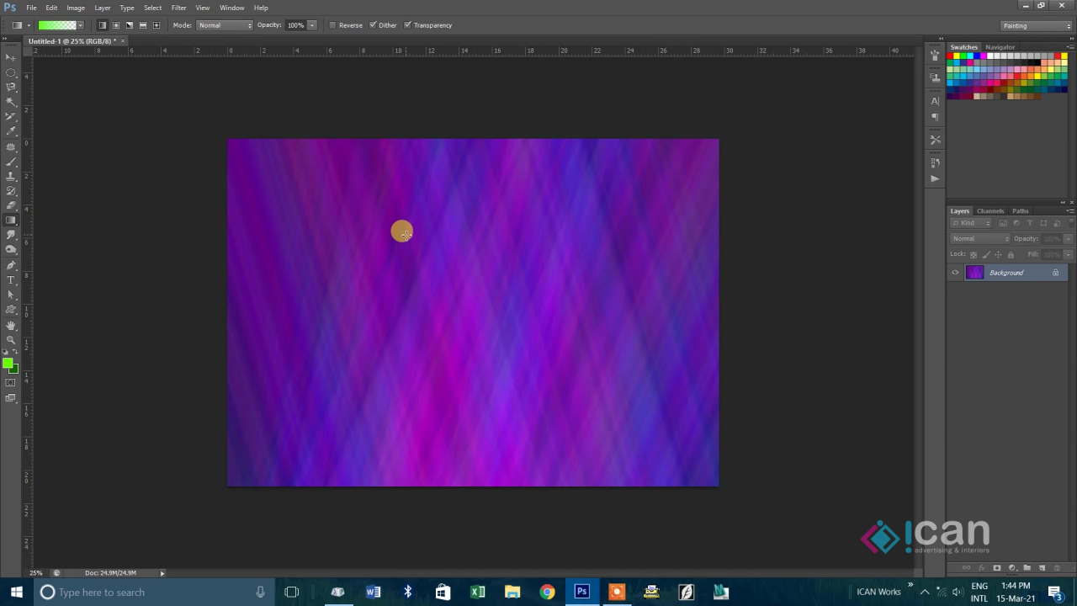
- View the gradient presets from the tool options and directly on the canvas, keeping the current gradient
click(77, 31)
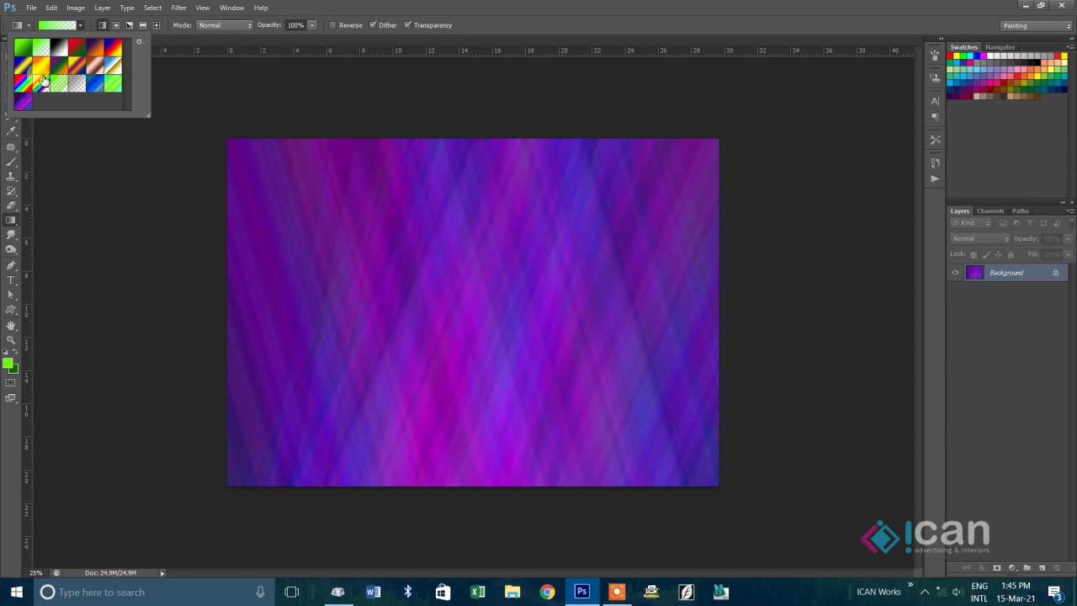
right_click(434, 257)
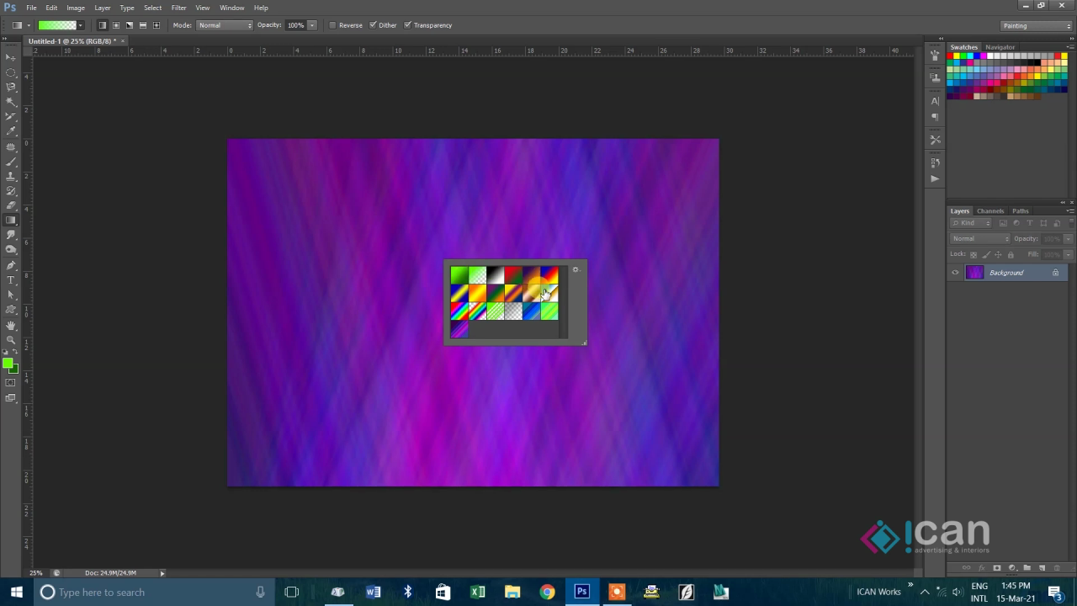
click(380, 252)
right_click(381, 253)
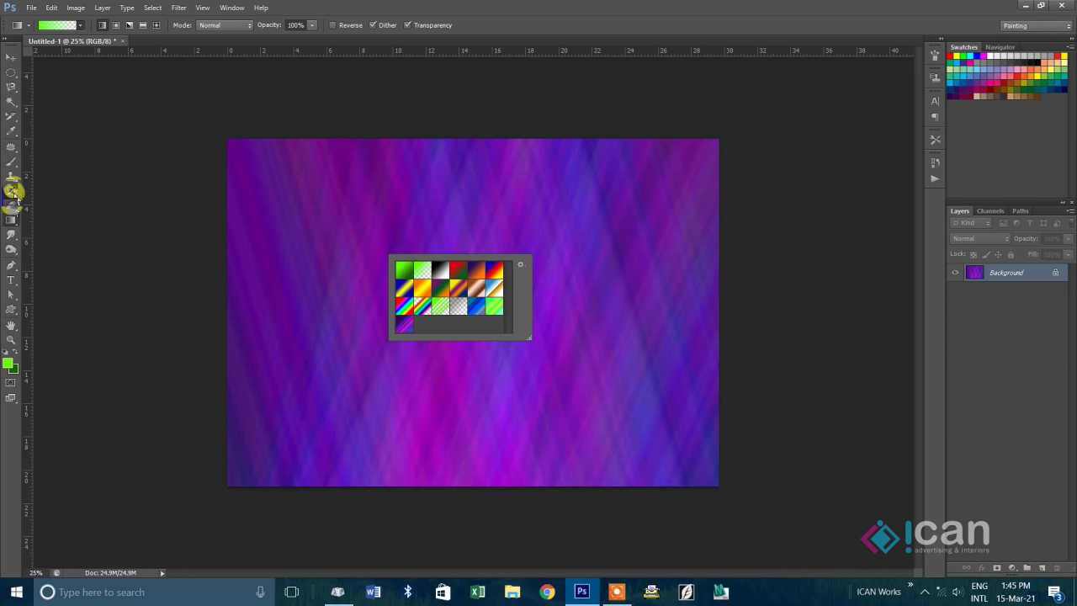
- View the Brush tool's presets on the canvas, return to the Gradient tool and view its presets the same way for comparison
click(11, 160)
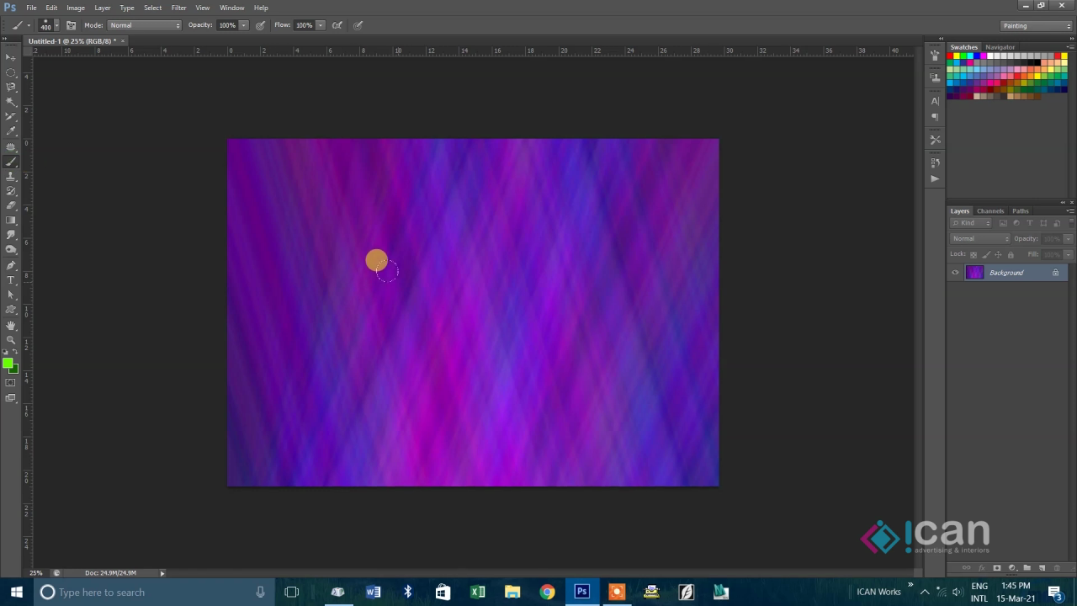
right_click(387, 270)
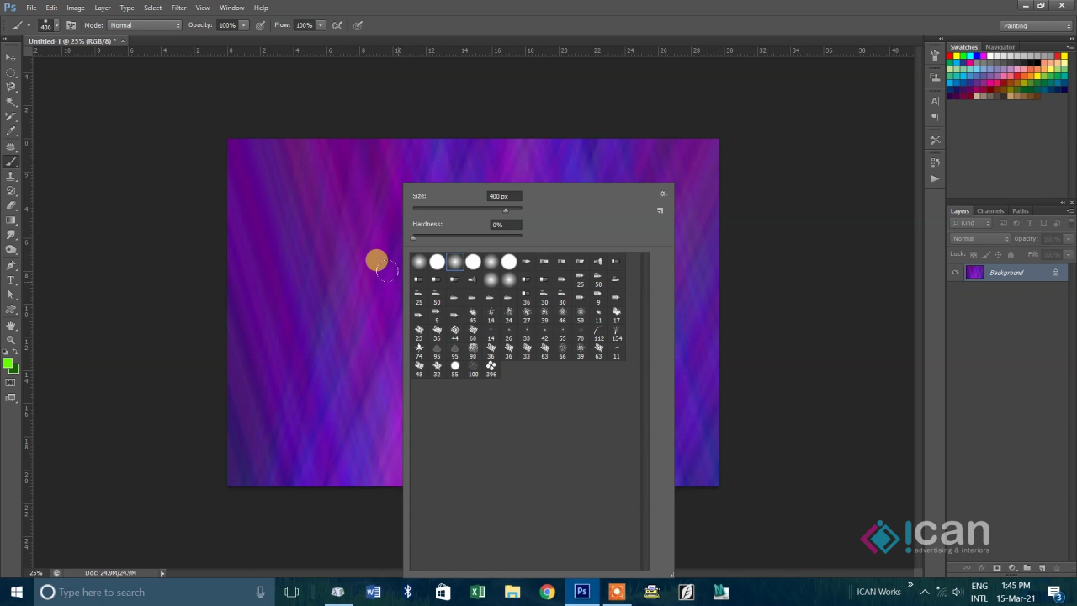
click(10, 220)
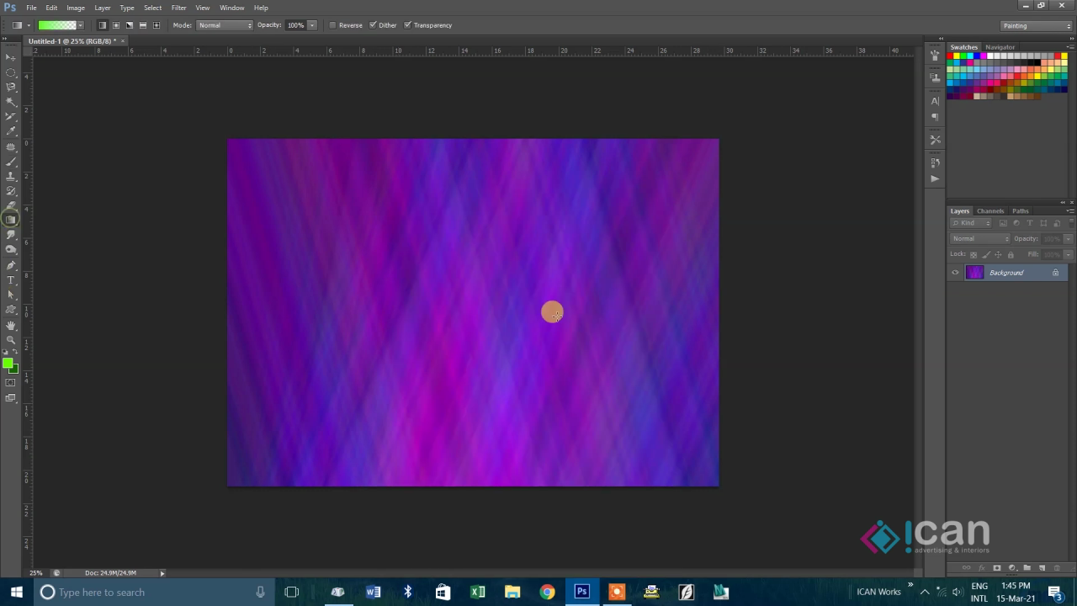
right_click(496, 264)
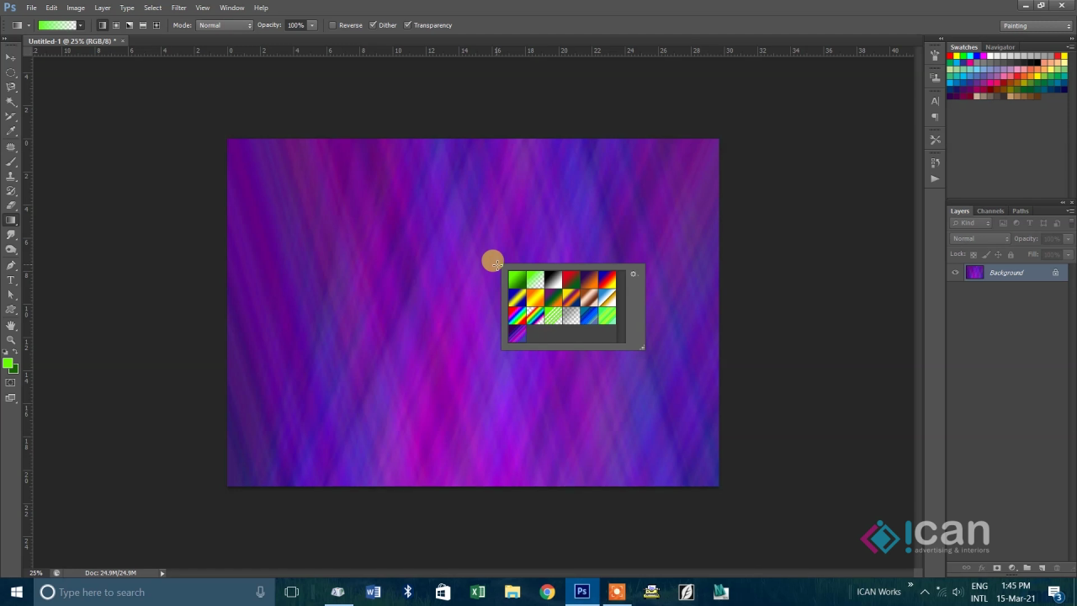
click(381, 244)
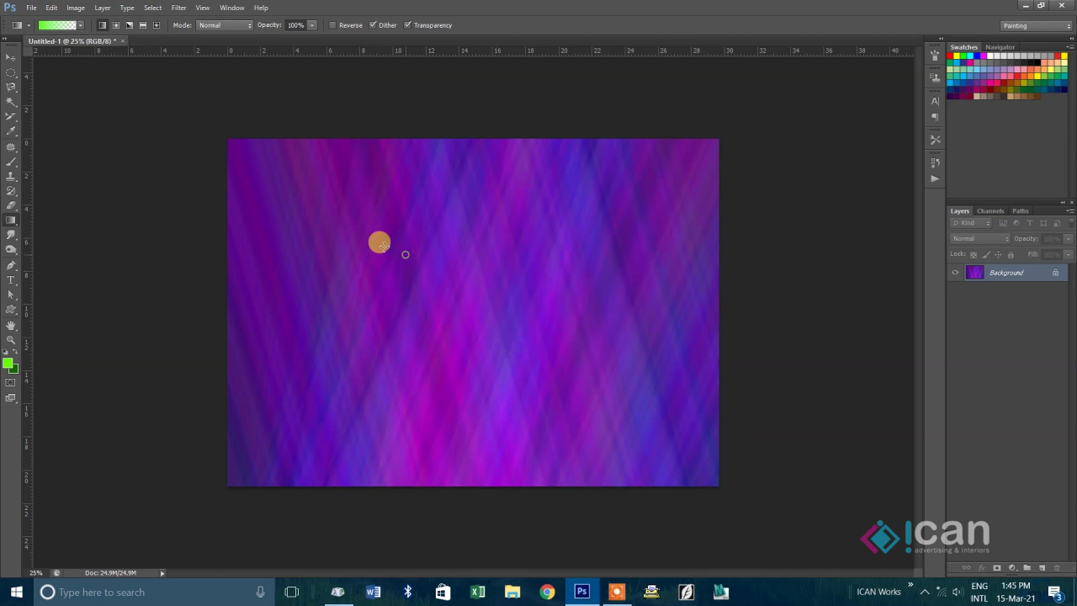
drag(222, 162, 394, 275)
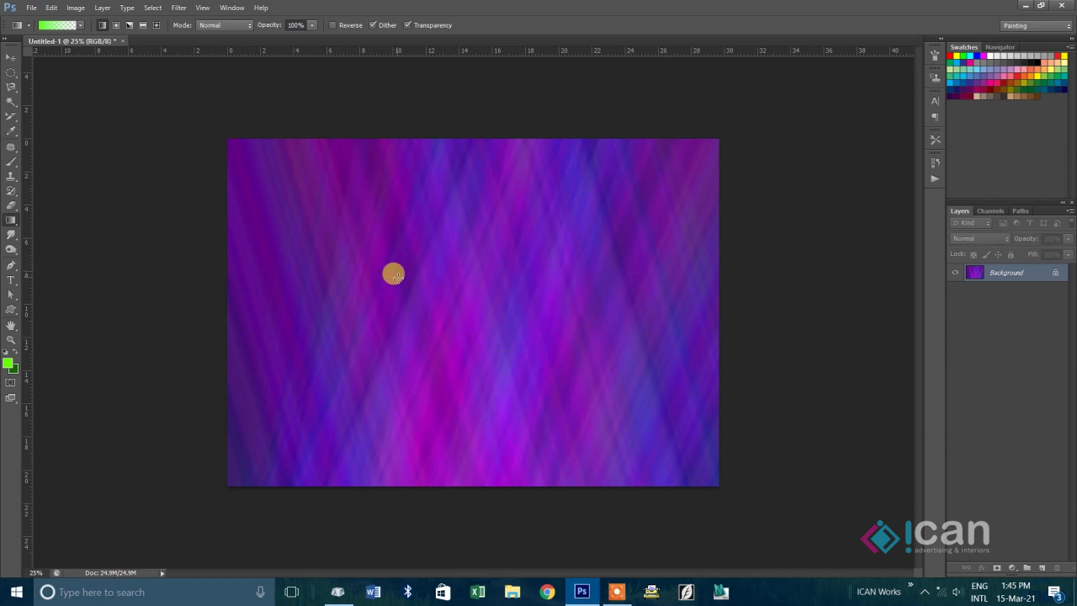